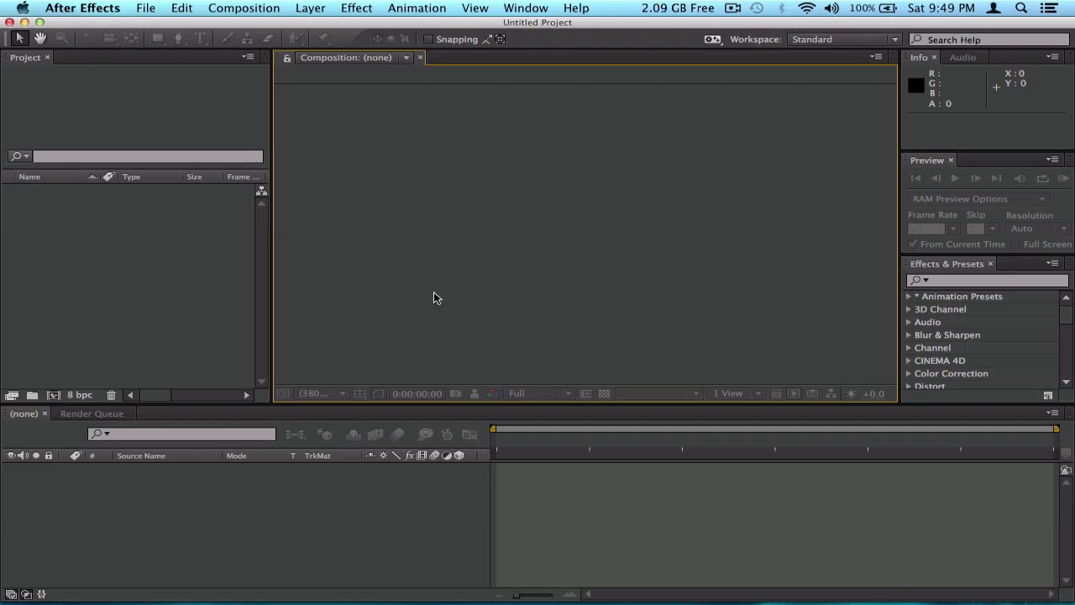
Step: Point out the Project item list, its search field, the timeline and the Effects & Presets list
click(151, 221)
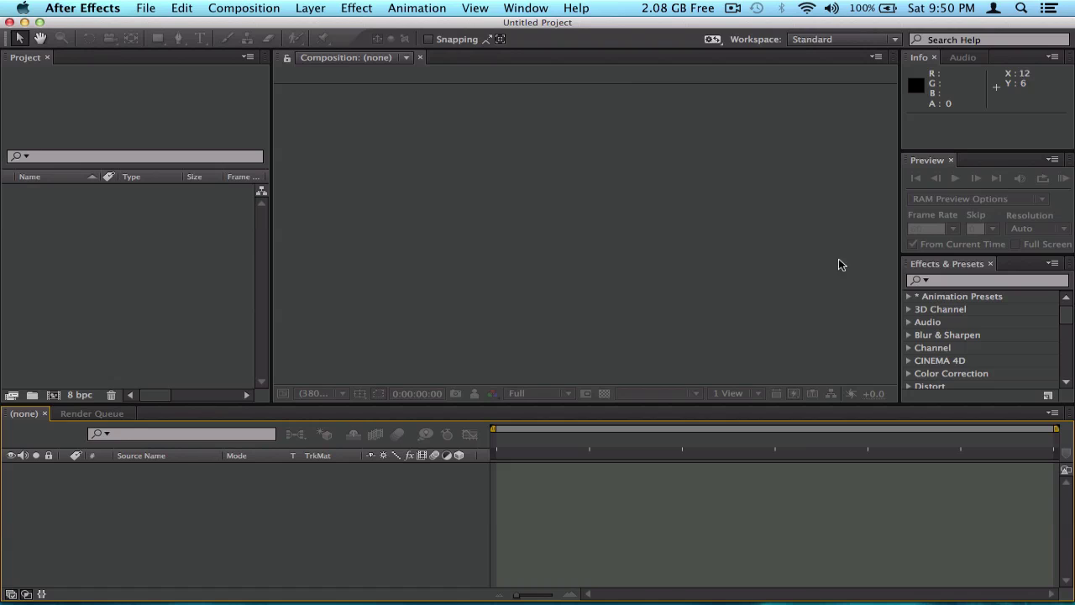
click(213, 157)
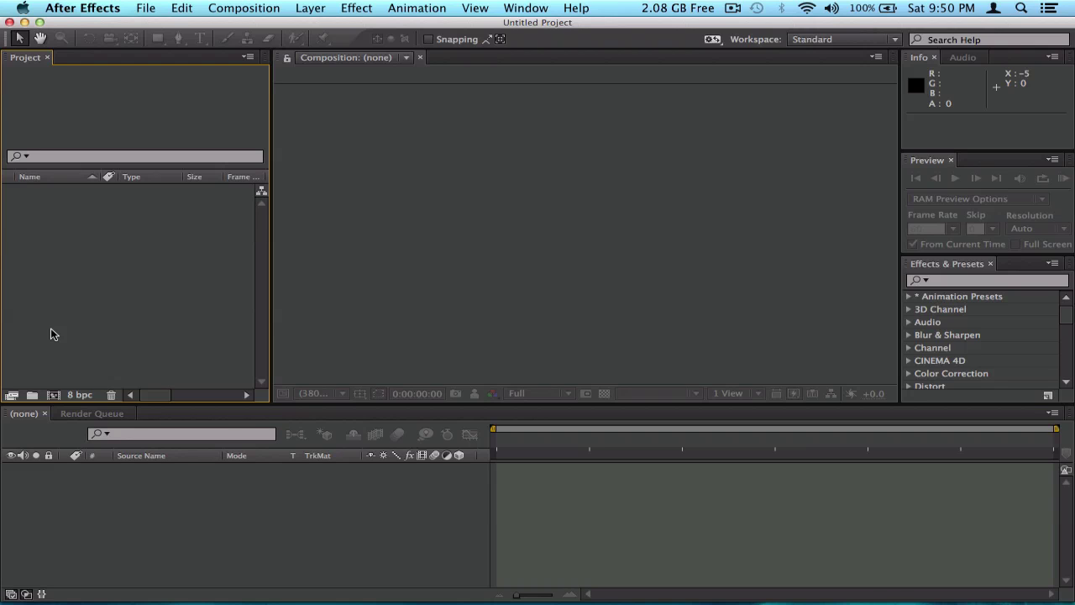
click(37, 423)
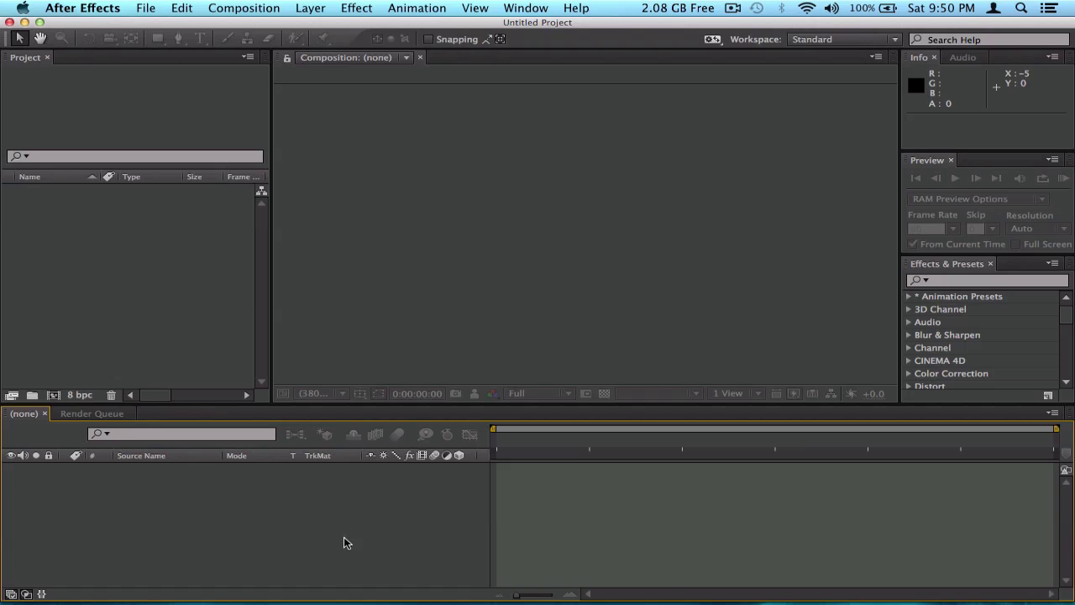
click(920, 318)
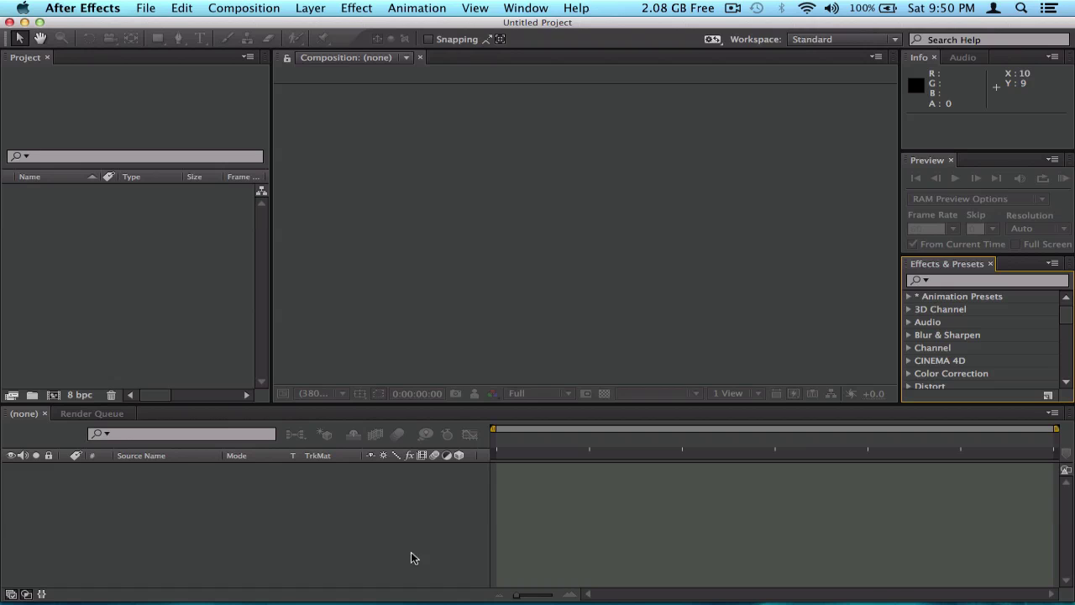
click(506, 520)
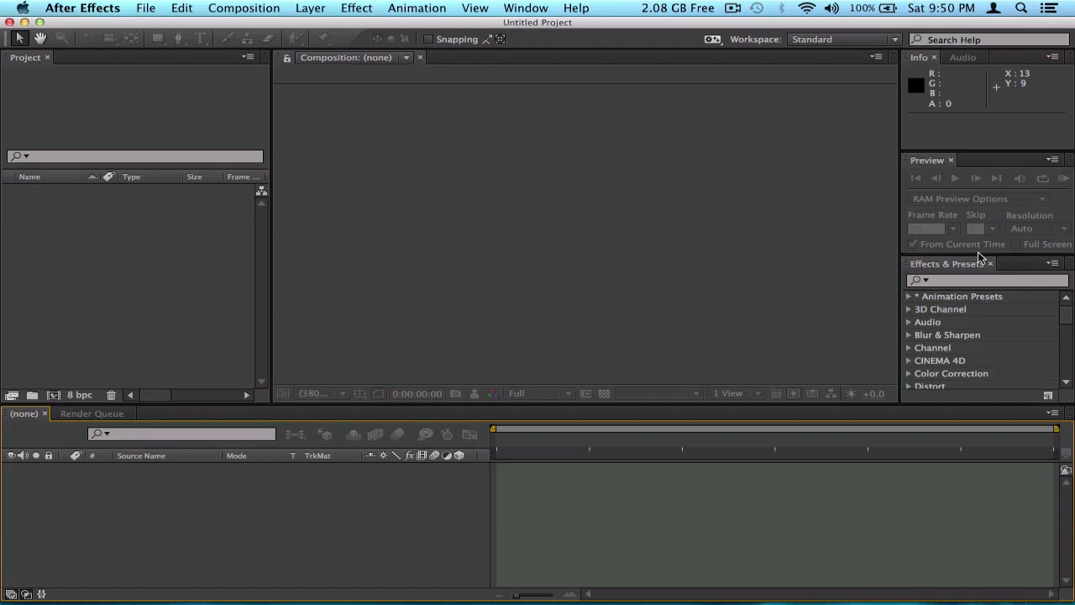
Step: Expand Color Correction, drag the Black & White effect toward the empty composition, then collapse the category
scroll(975, 336, down, 3)
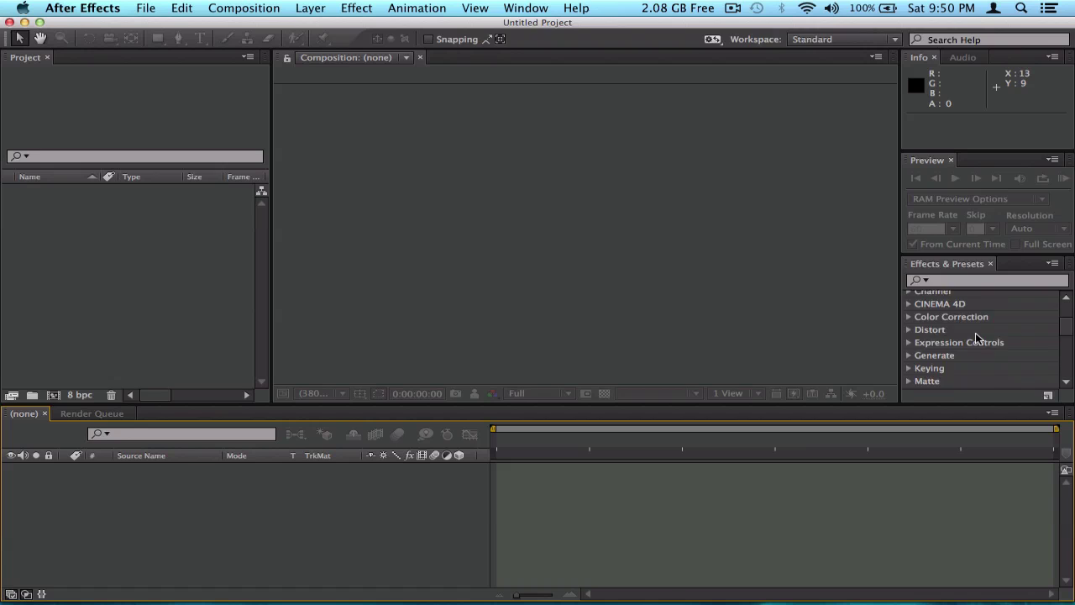
scroll(979, 338, up, 3)
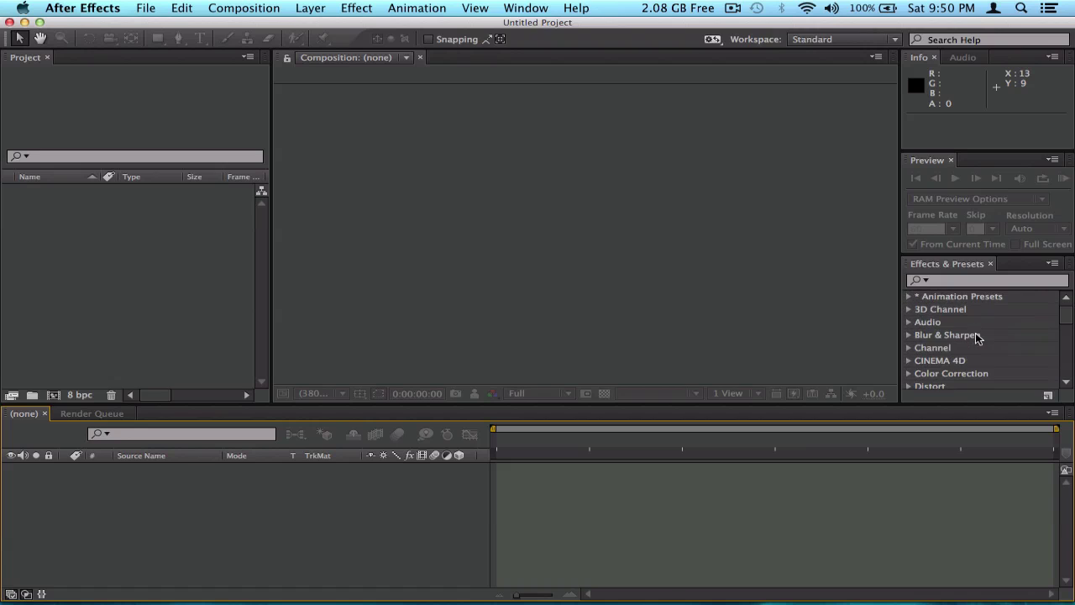
scroll(914, 346, down, 2)
click(909, 340)
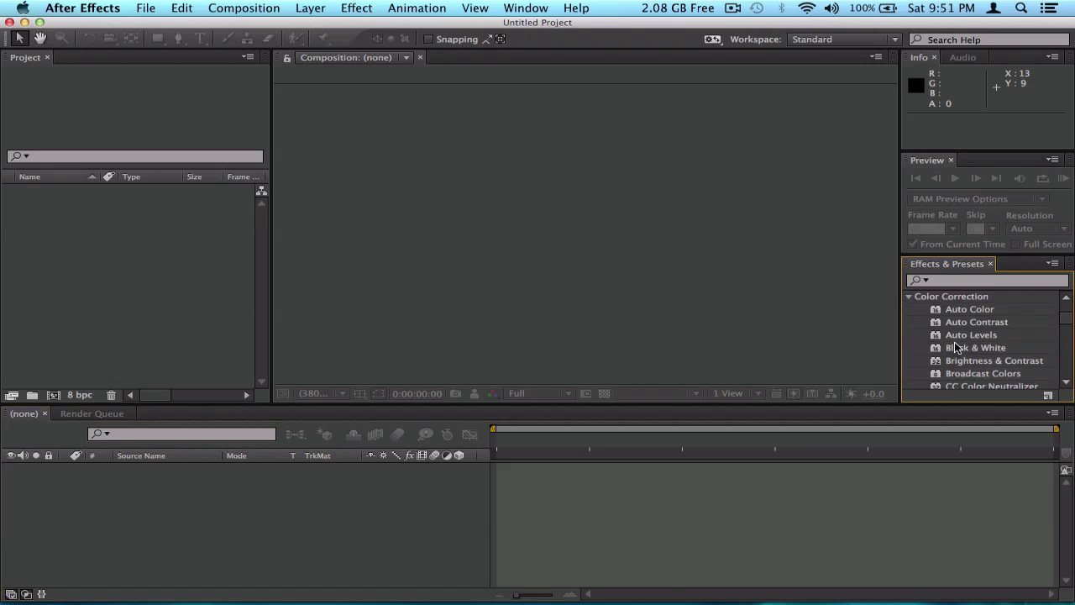
mouse_move(956, 347)
mouse_down()
mouse_move(797, 392)
mouse_move(995, 346)
mouse_move(973, 344)
mouse_move(567, 489)
mouse_move(660, 441)
mouse_move(951, 346)
mouse_up()
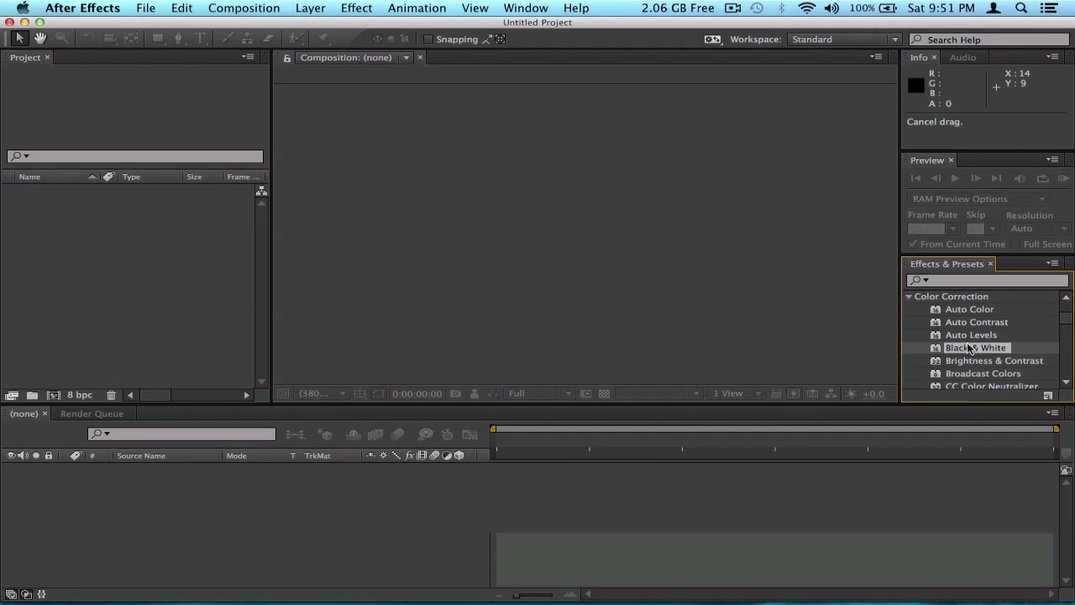
click(909, 298)
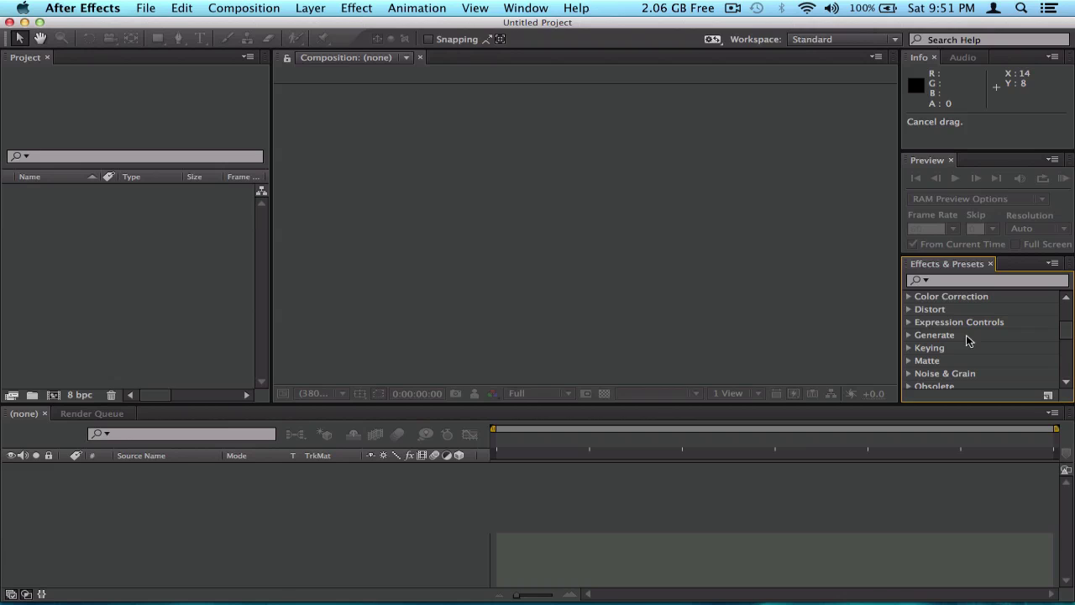
click(422, 480)
click(996, 319)
Step: Show the timeline, Preview playback settings, Info colour readout, Project list and Composition viewer
scroll(970, 336, up, 3)
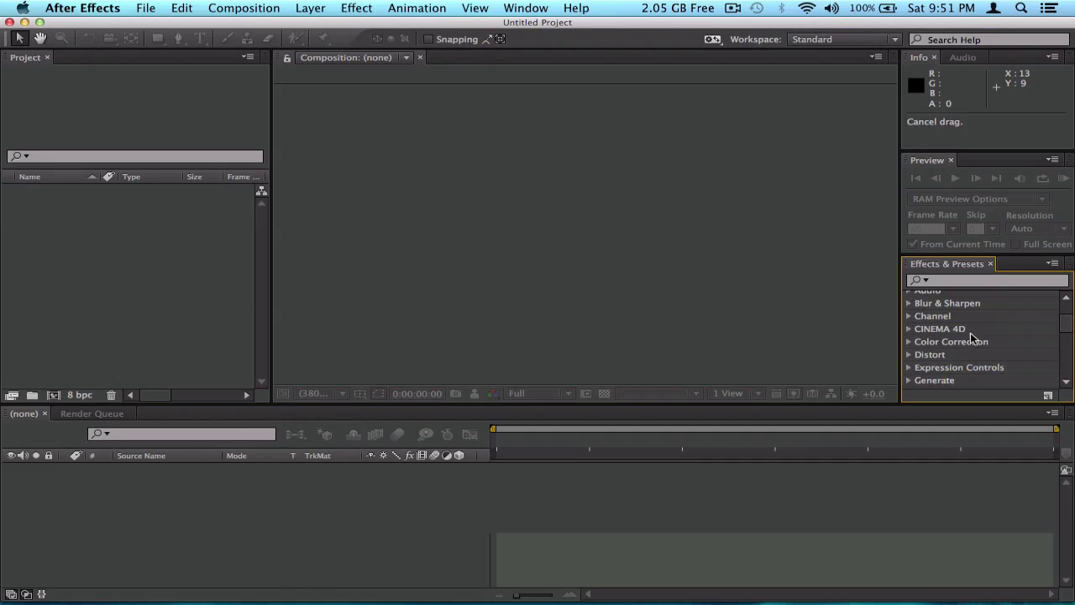
scroll(973, 336, up, 2)
click(622, 487)
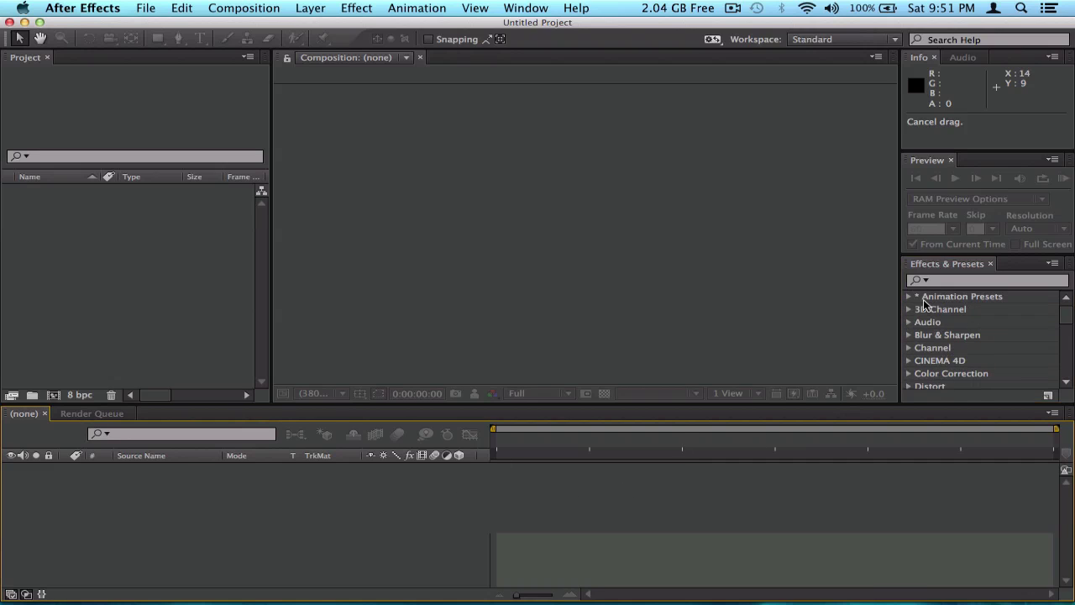
scroll(946, 310, down, 5)
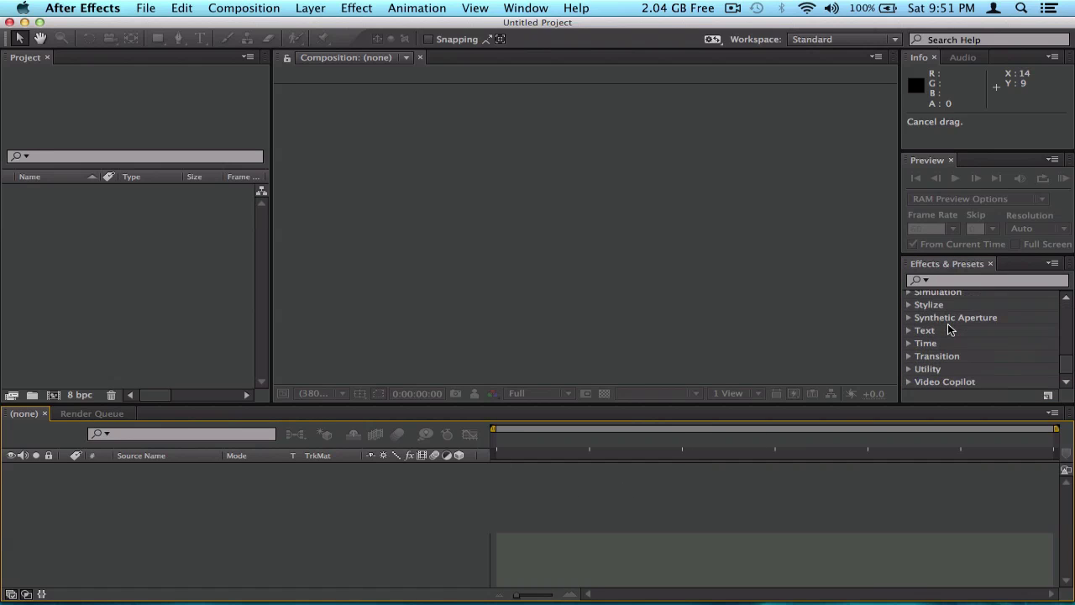
scroll(949, 329, up, 10)
click(931, 160)
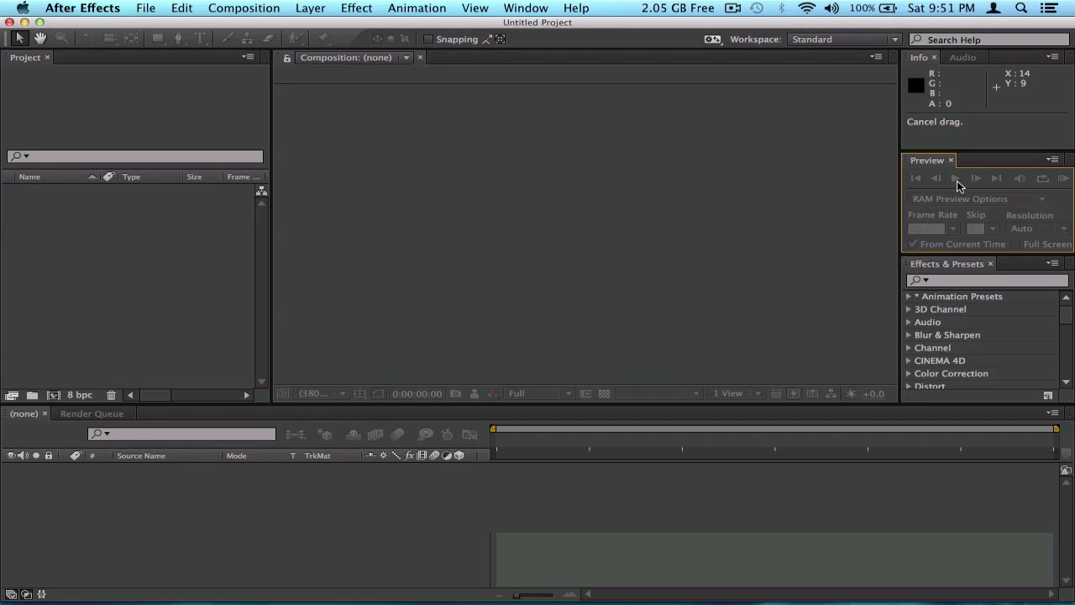
click(952, 87)
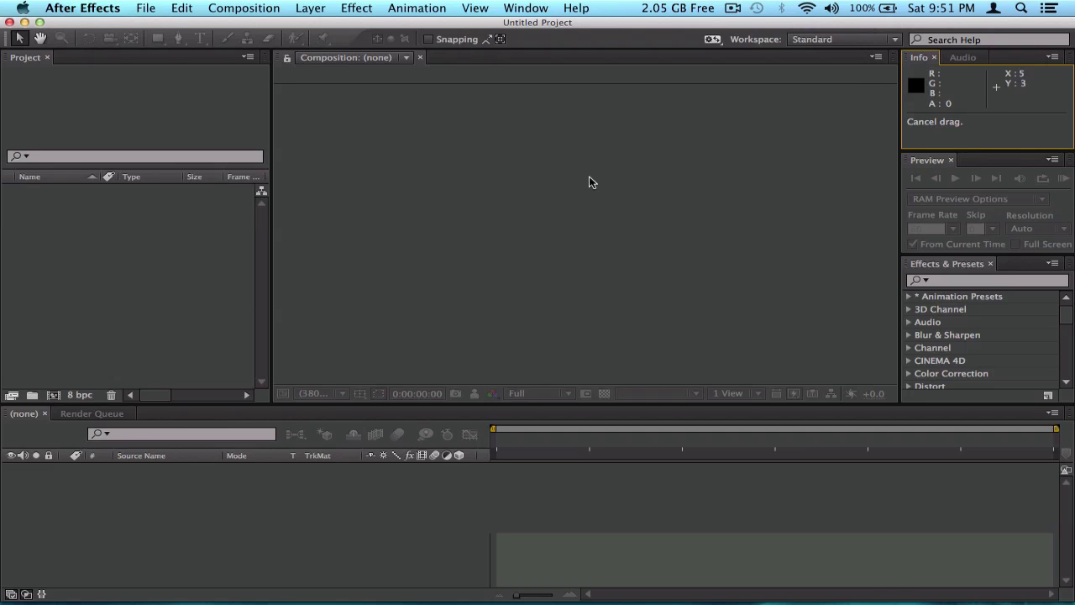
click(121, 268)
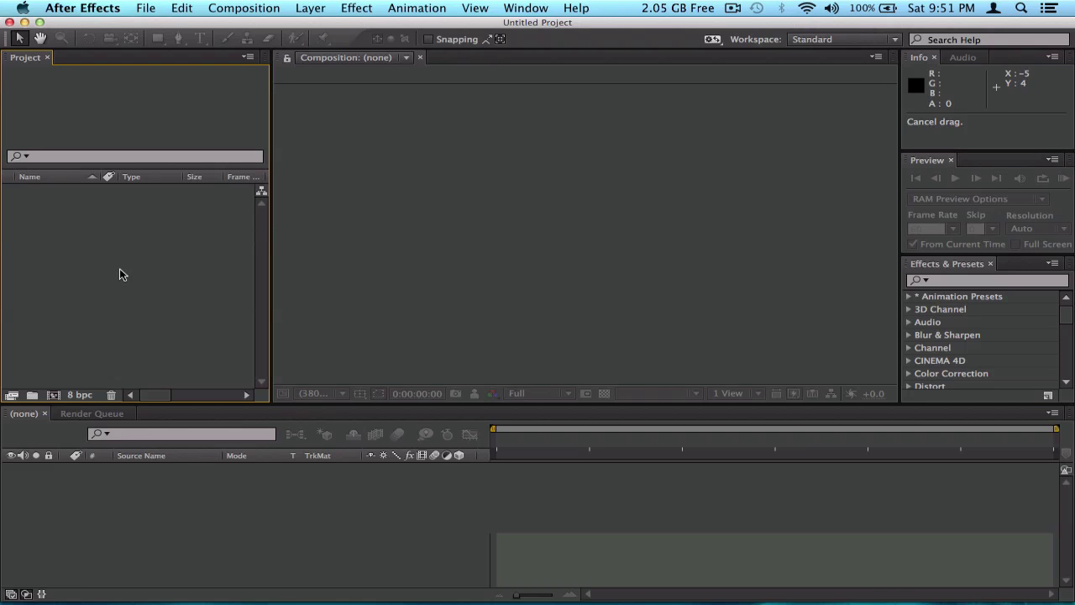
click(417, 284)
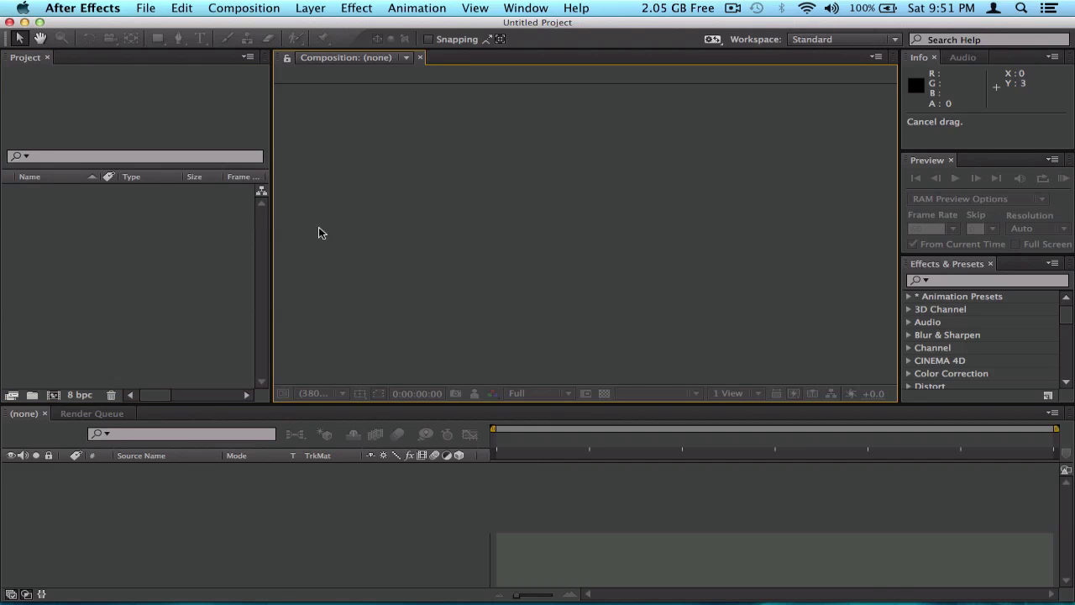
click(124, 250)
Step: Import the gameplay mp4 from Editing > *Sniping clips > Feeds/collats and select it to view its details
double_click(116, 250)
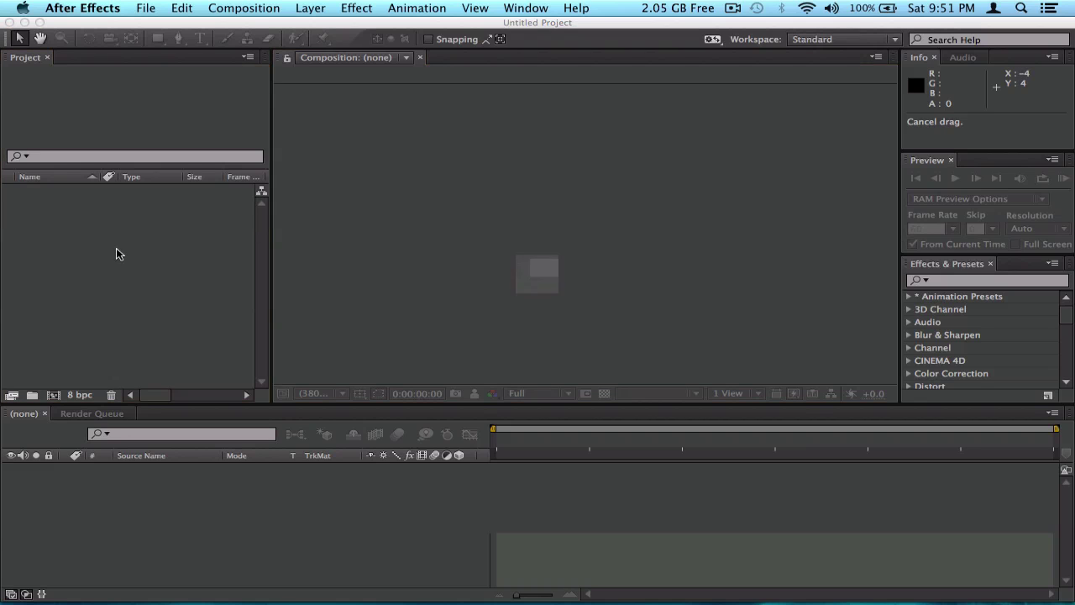
click(344, 272)
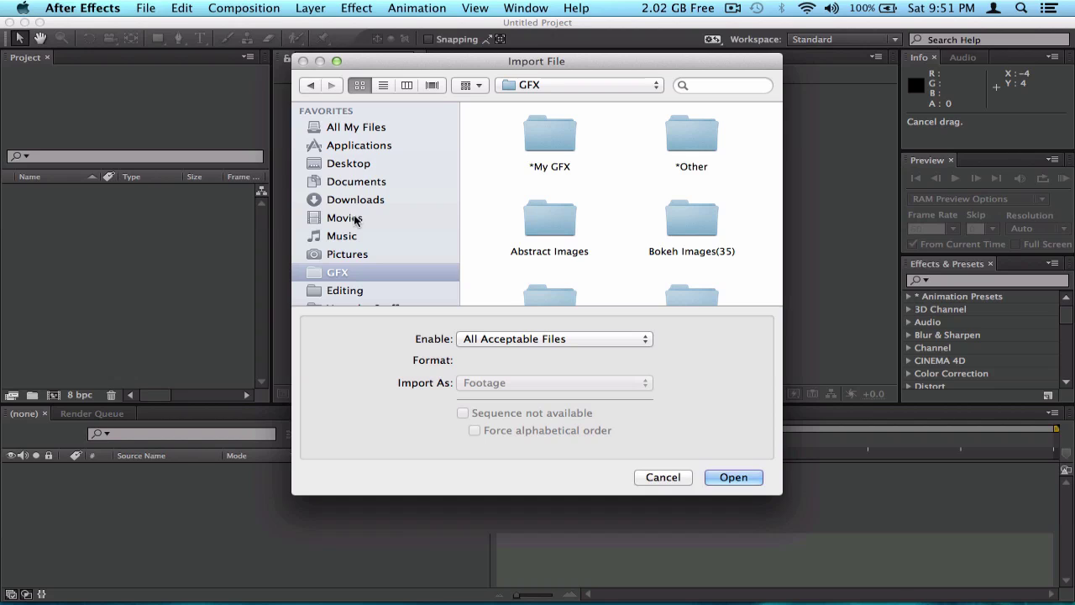
click(348, 290)
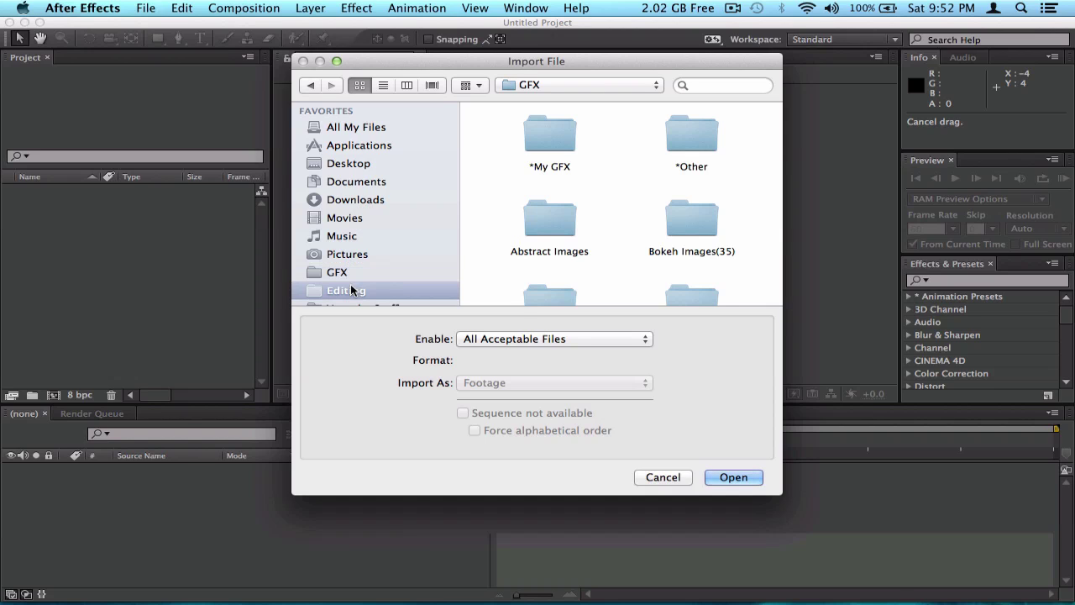
double_click(539, 138)
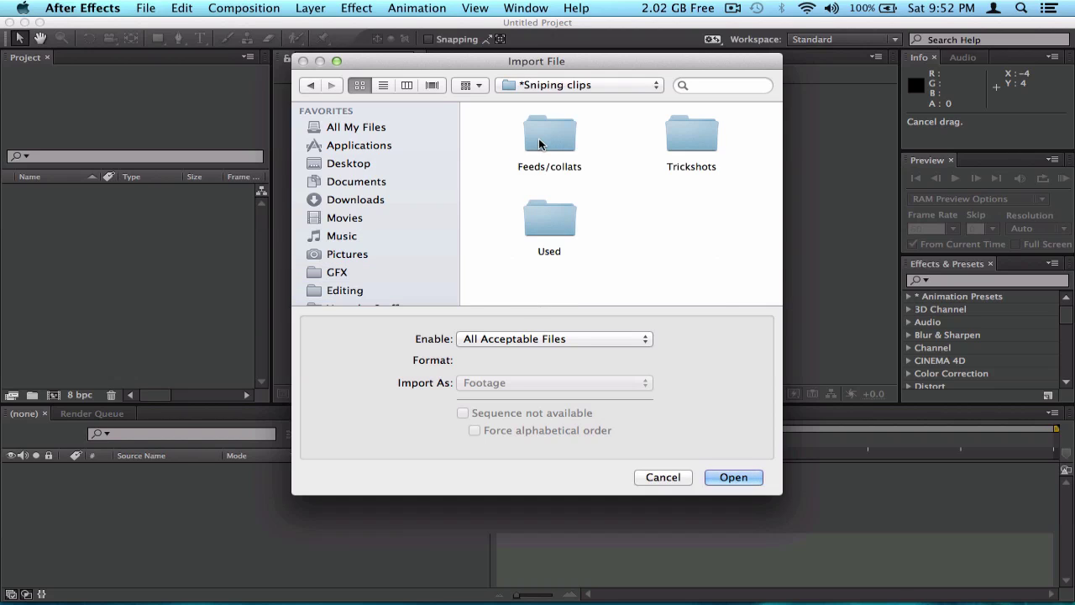
double_click(546, 136)
double_click(562, 148)
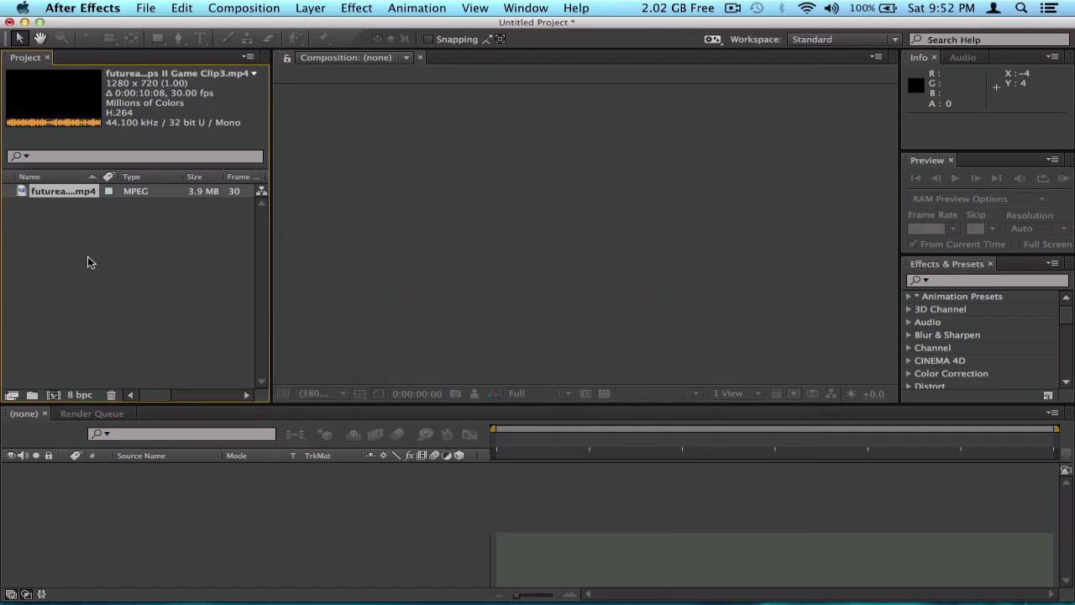
click(156, 99)
click(75, 188)
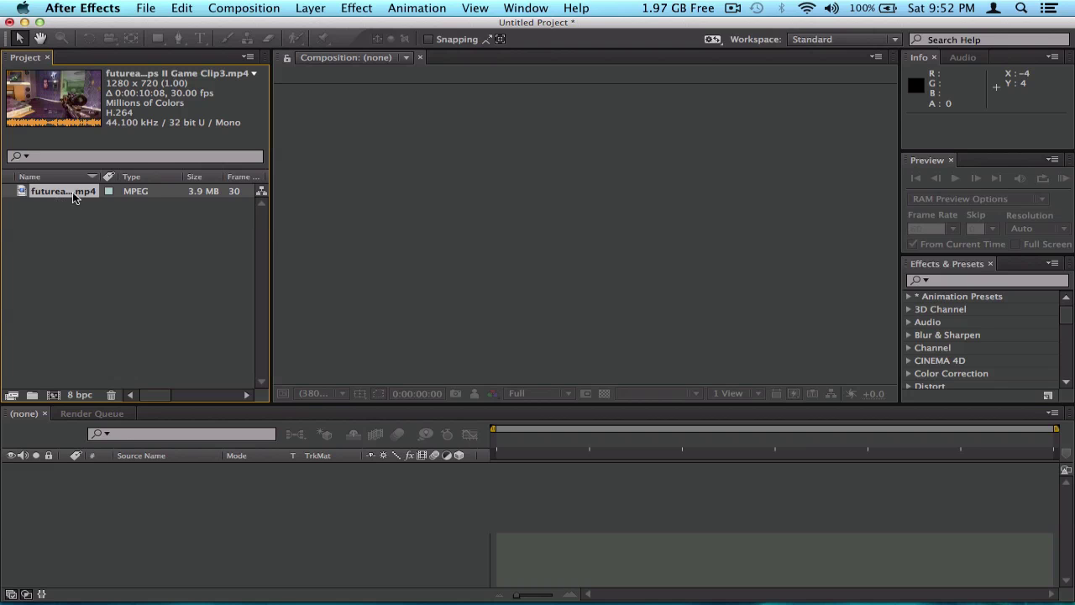
drag(72, 192, 140, 510)
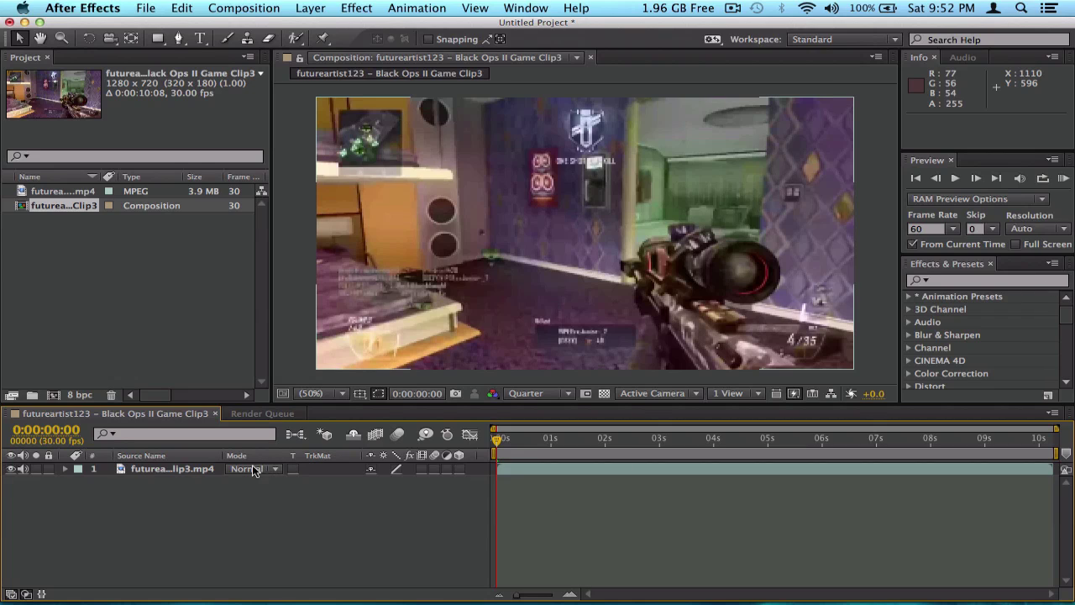
click(88, 190)
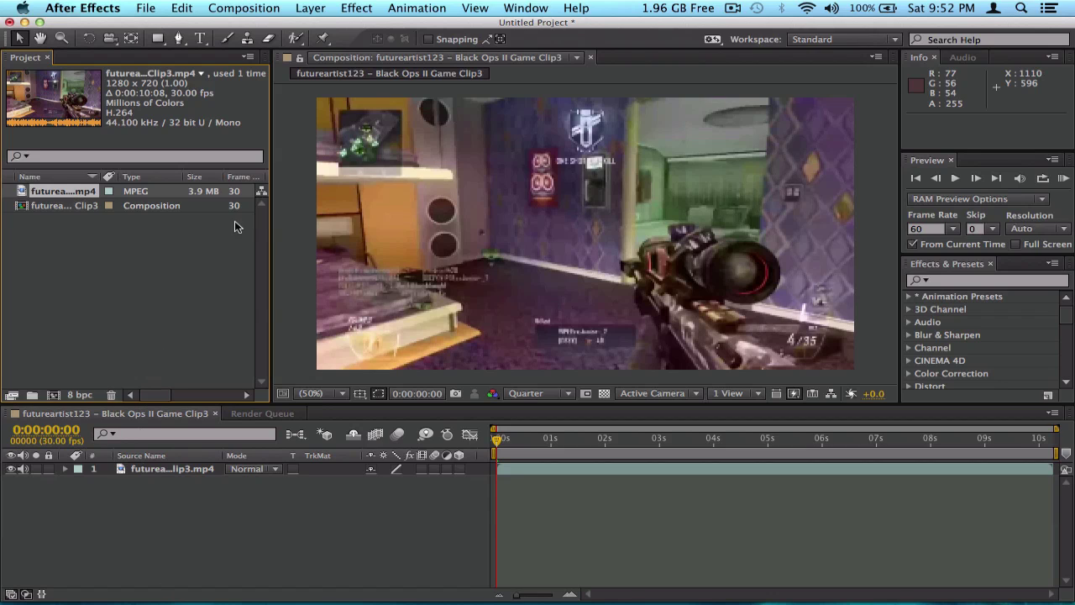
click(89, 207)
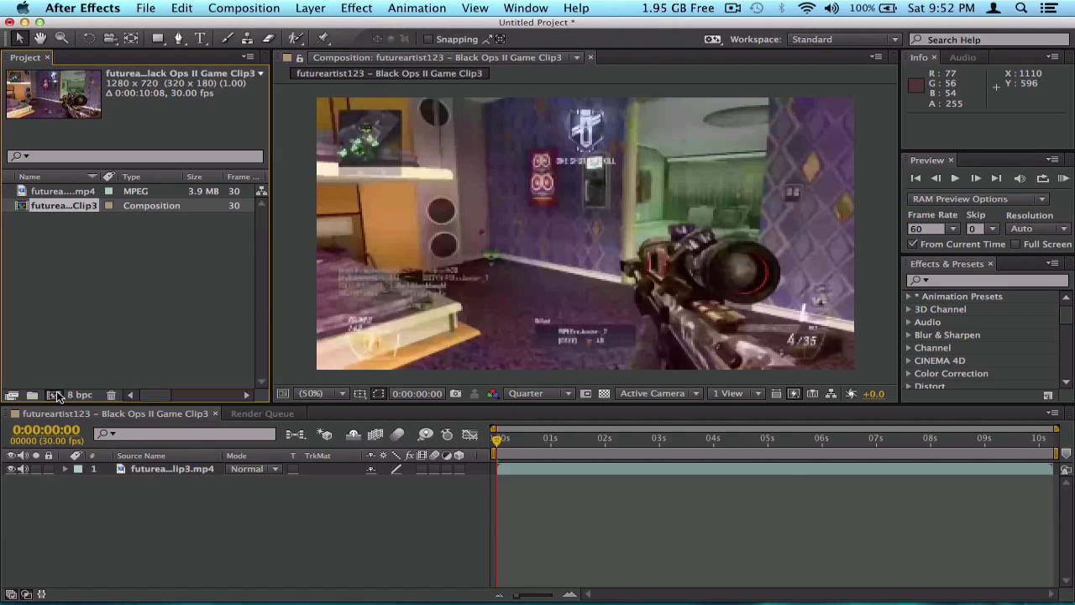
click(53, 395)
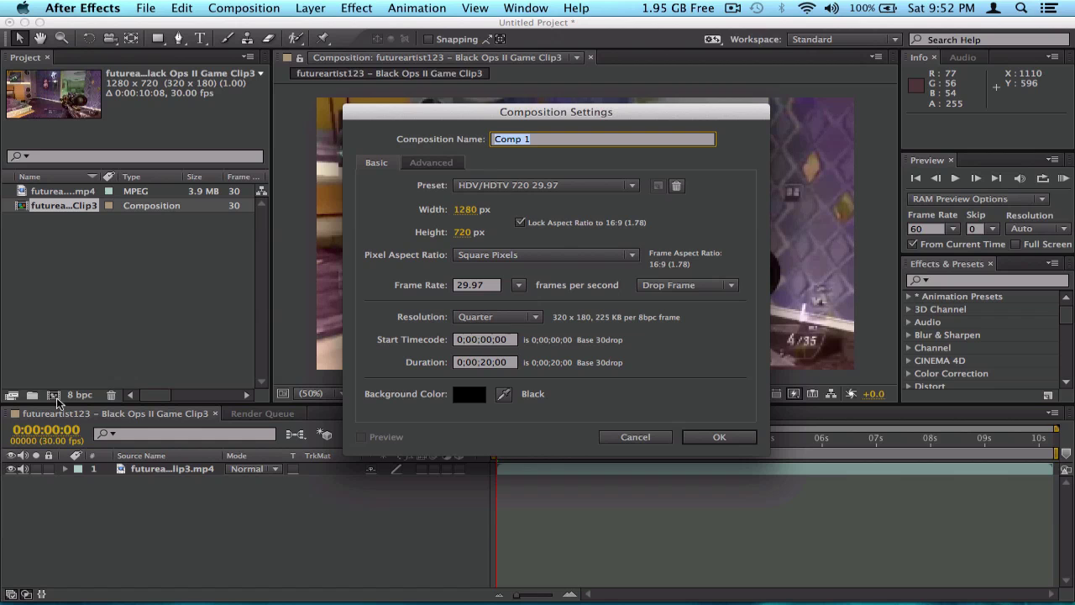
click(465, 210)
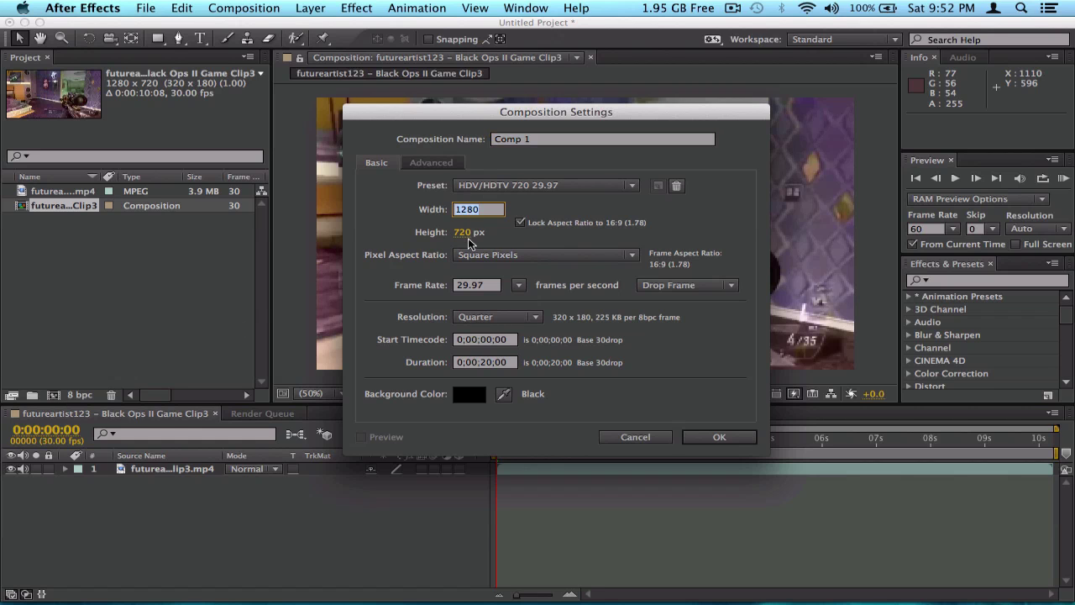
click(636, 437)
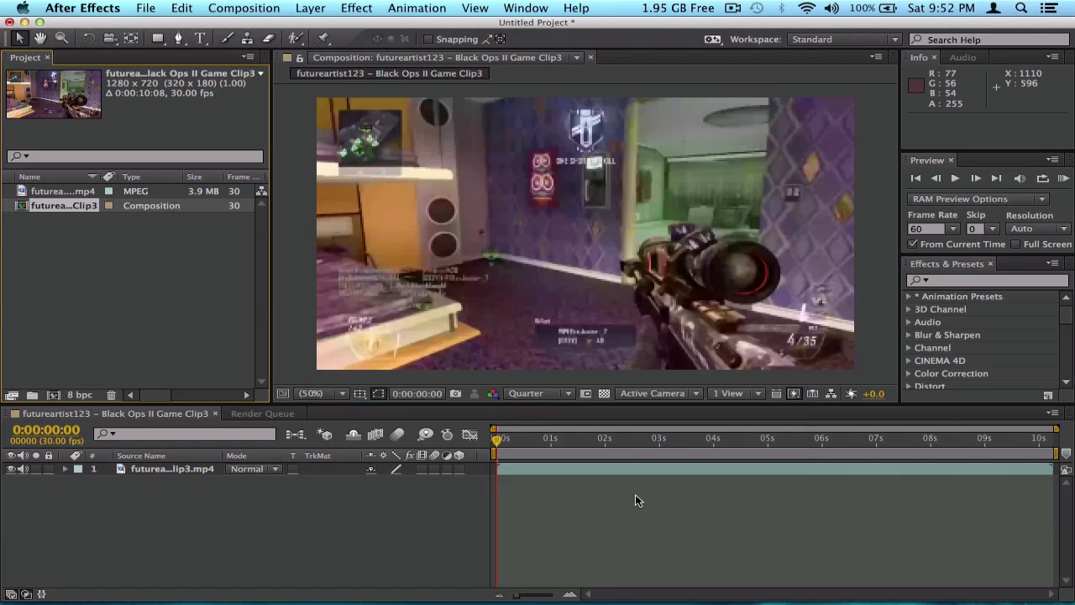
drag(497, 439, 1065, 442)
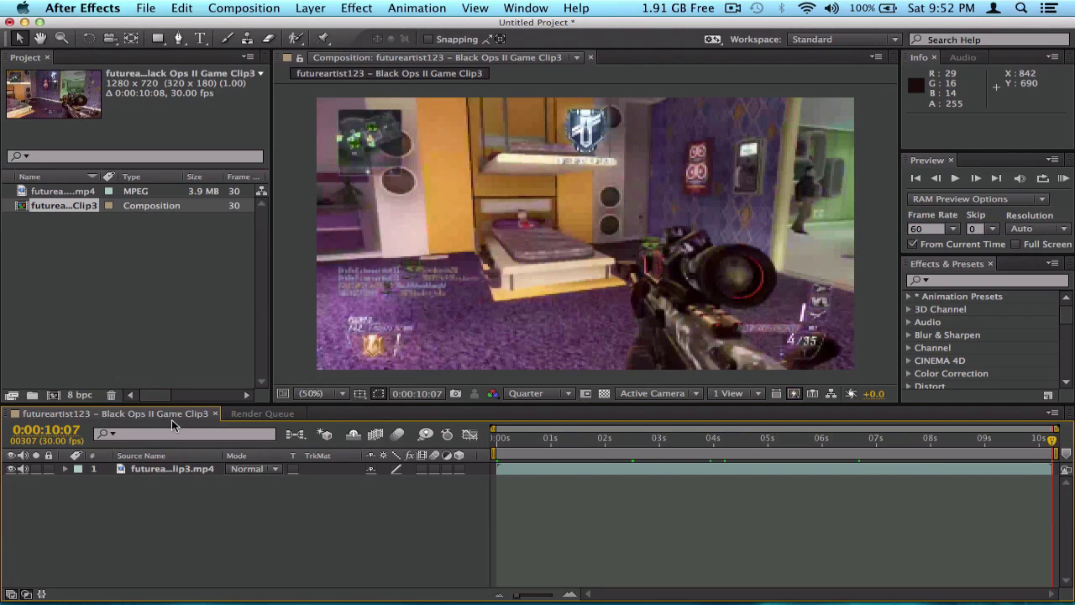
click(61, 191)
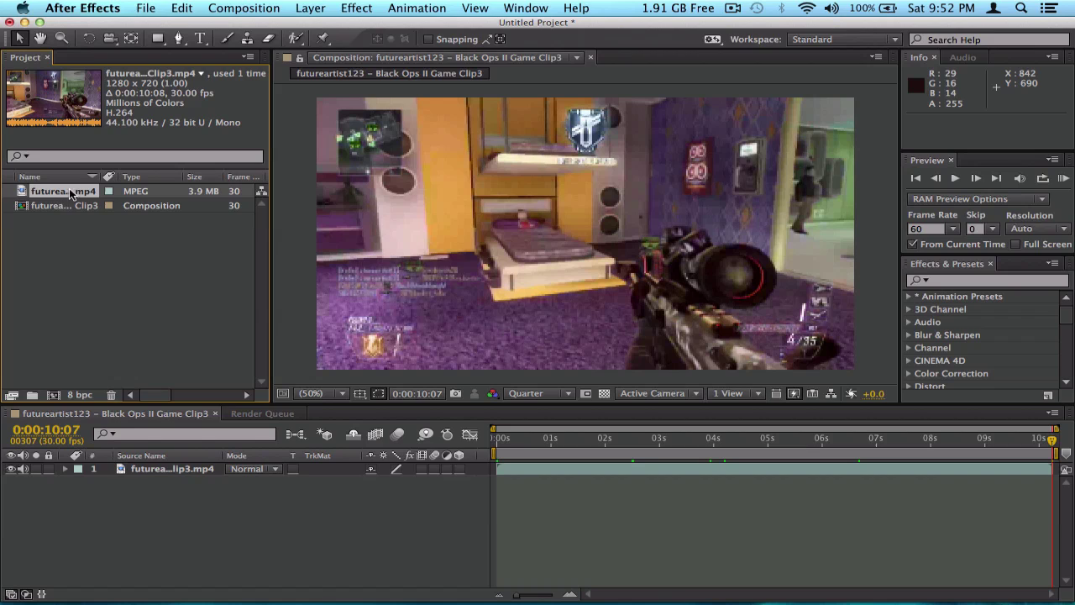
click(64, 205)
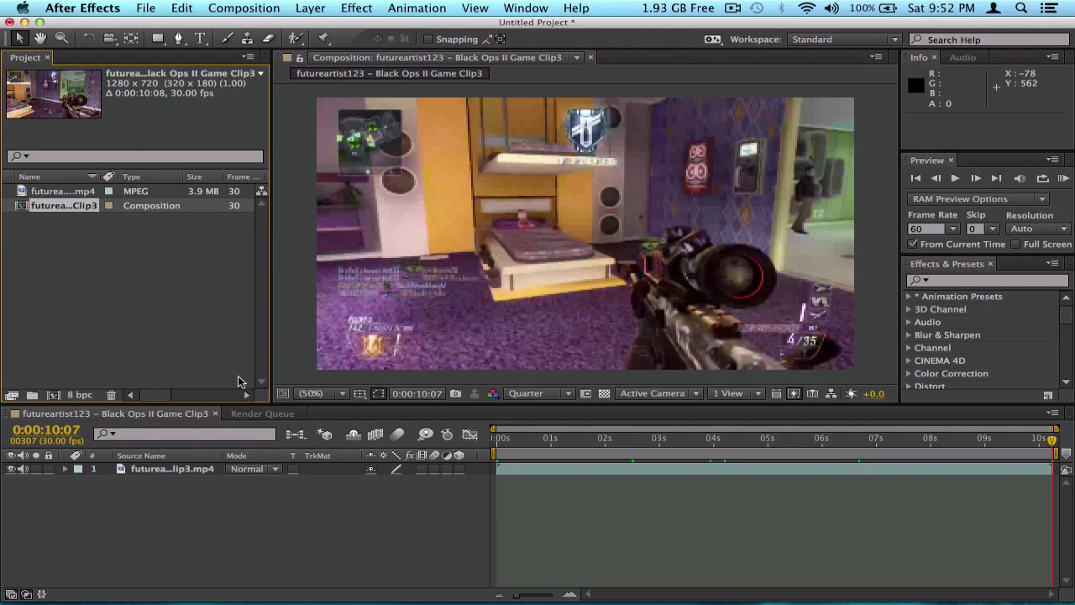
click(72, 193)
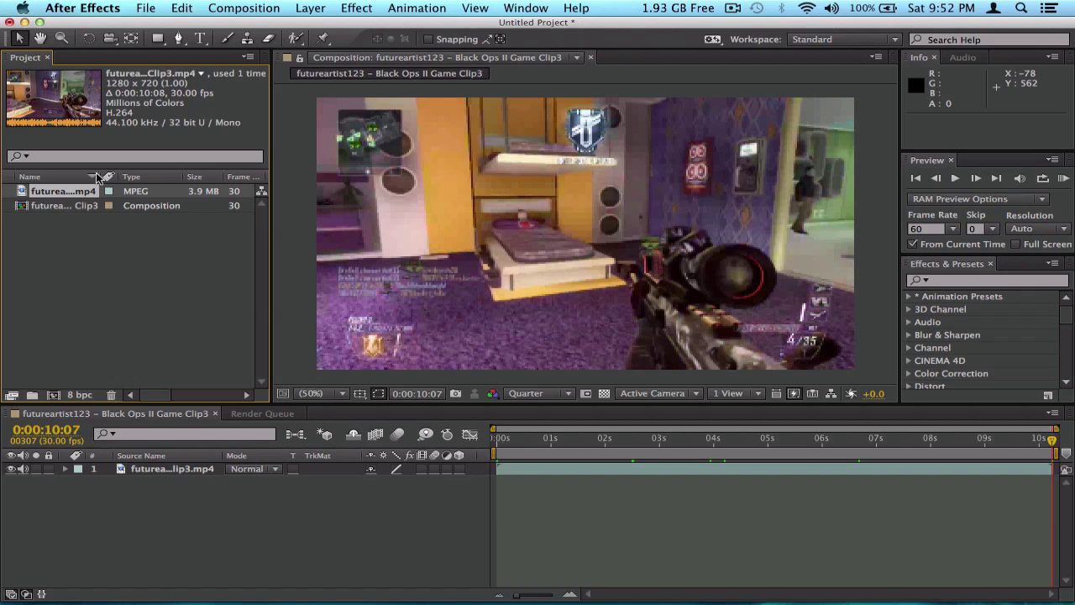
Step: Change the composition's Duration to 0:00:30:08 in Composition Settings
click(84, 208)
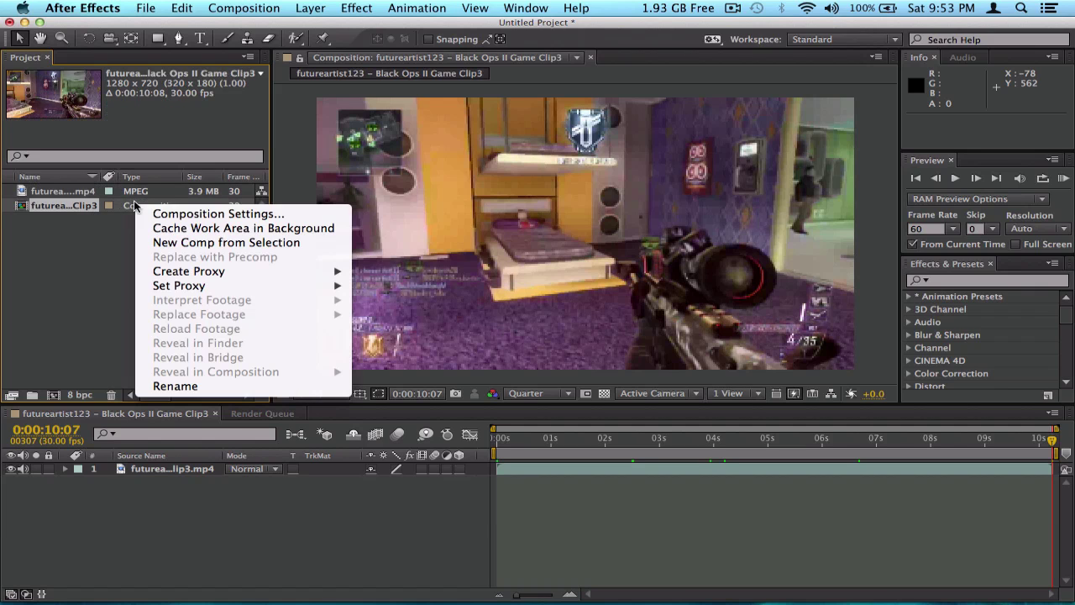
click(168, 214)
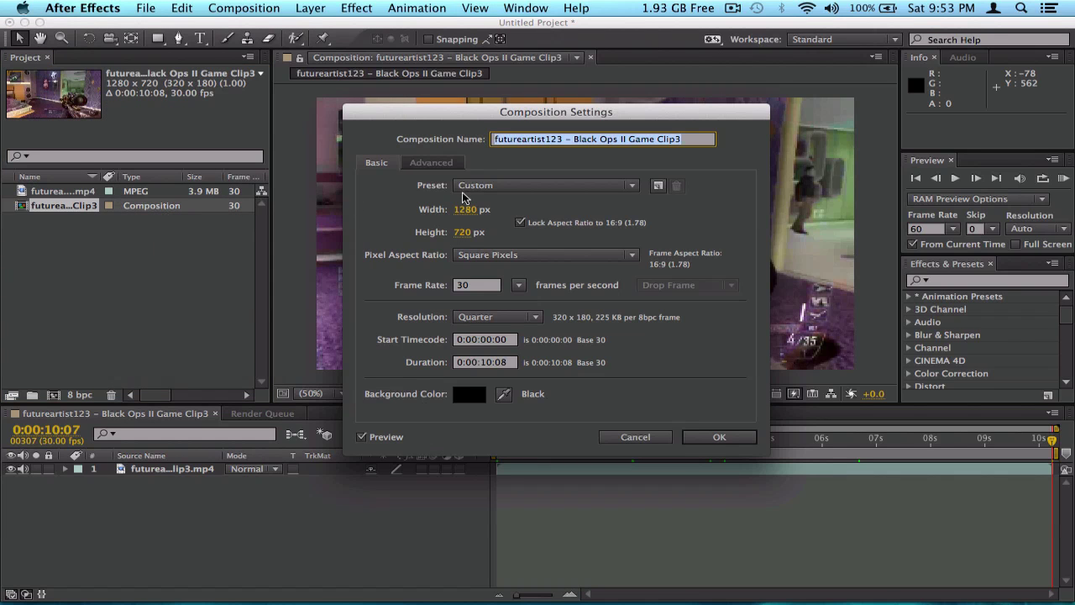
click(484, 365)
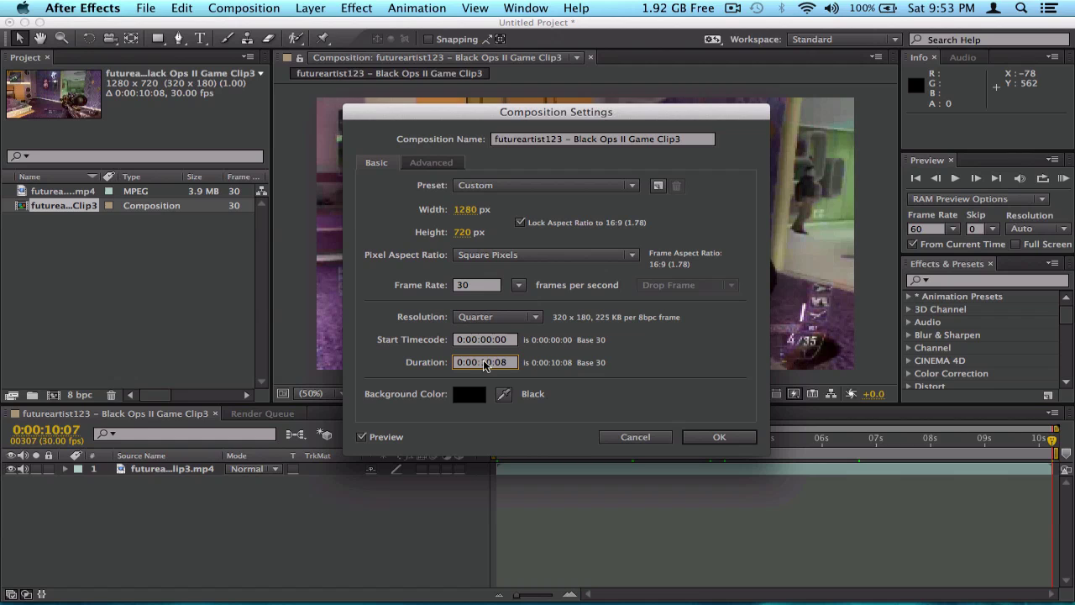
click(713, 439)
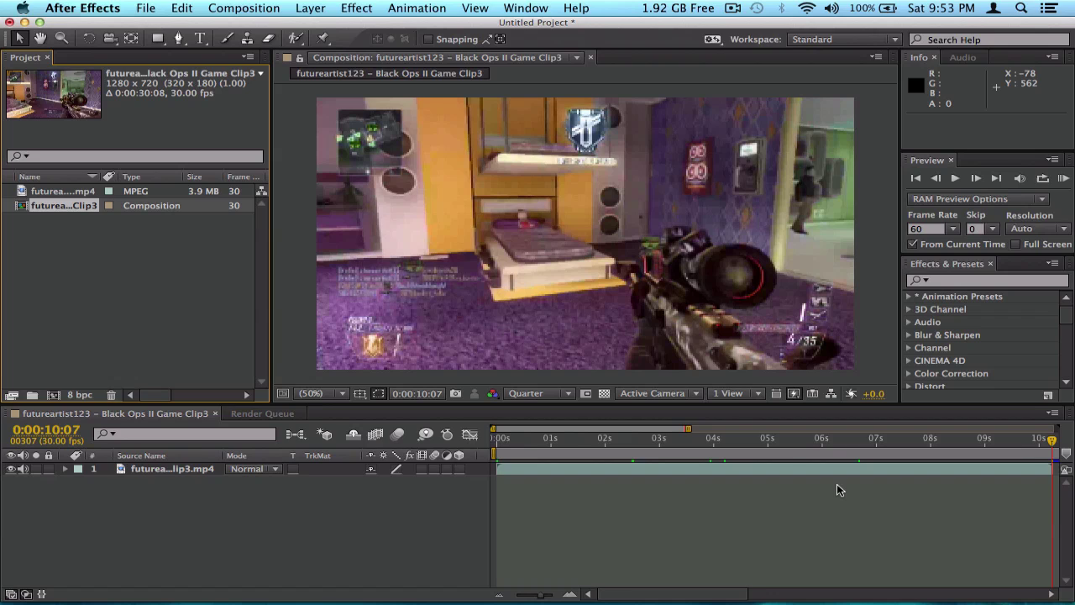
Step: Jump to the end of the lengthened composition, then return to frame 0
scroll(837, 490, right, 10)
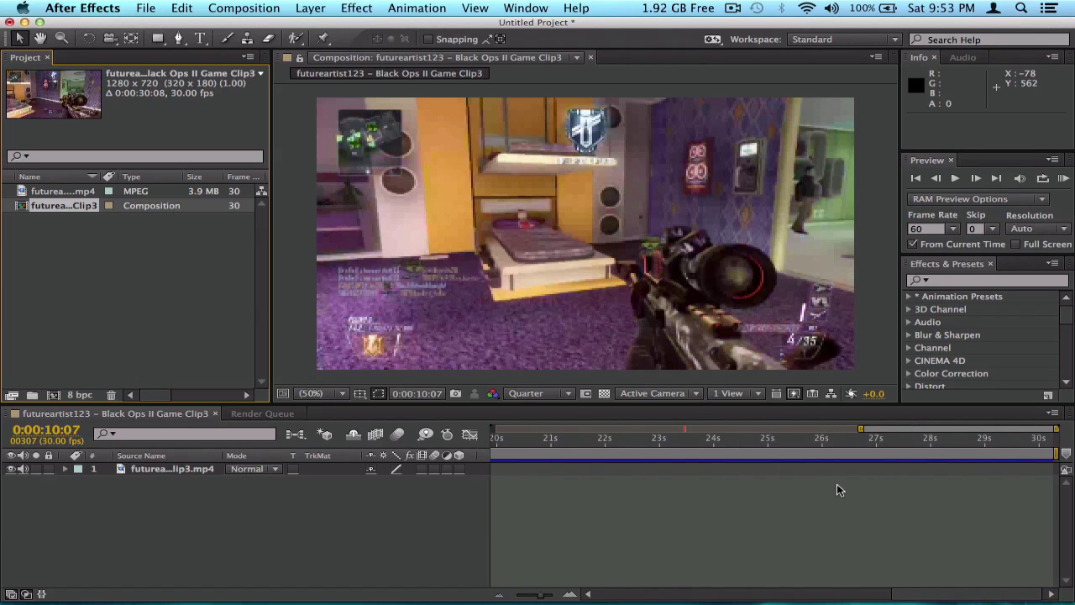
click(1040, 438)
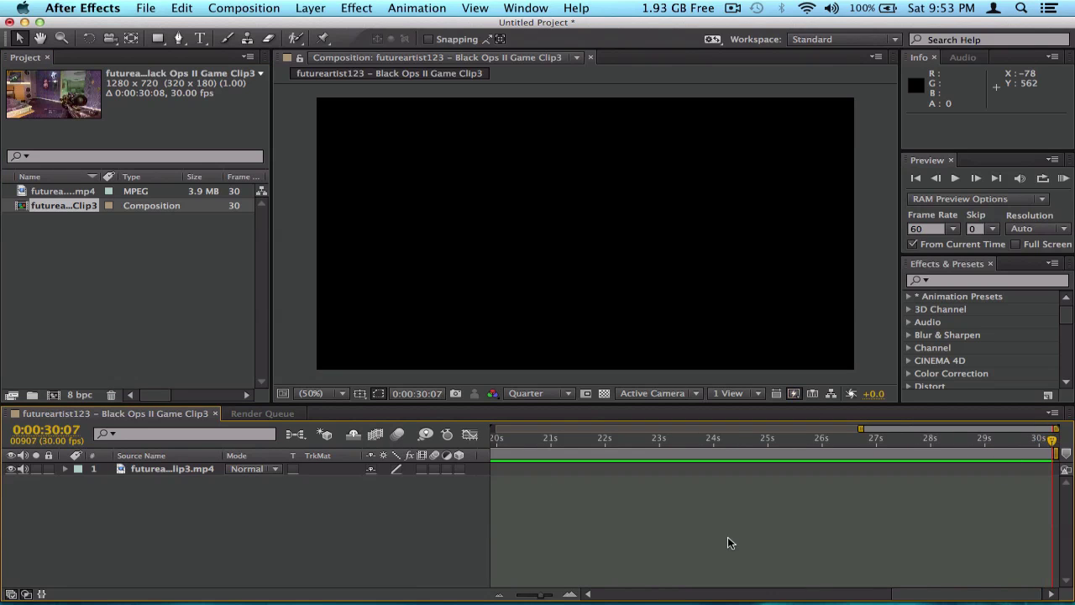
scroll(727, 543, left, 10)
click(497, 438)
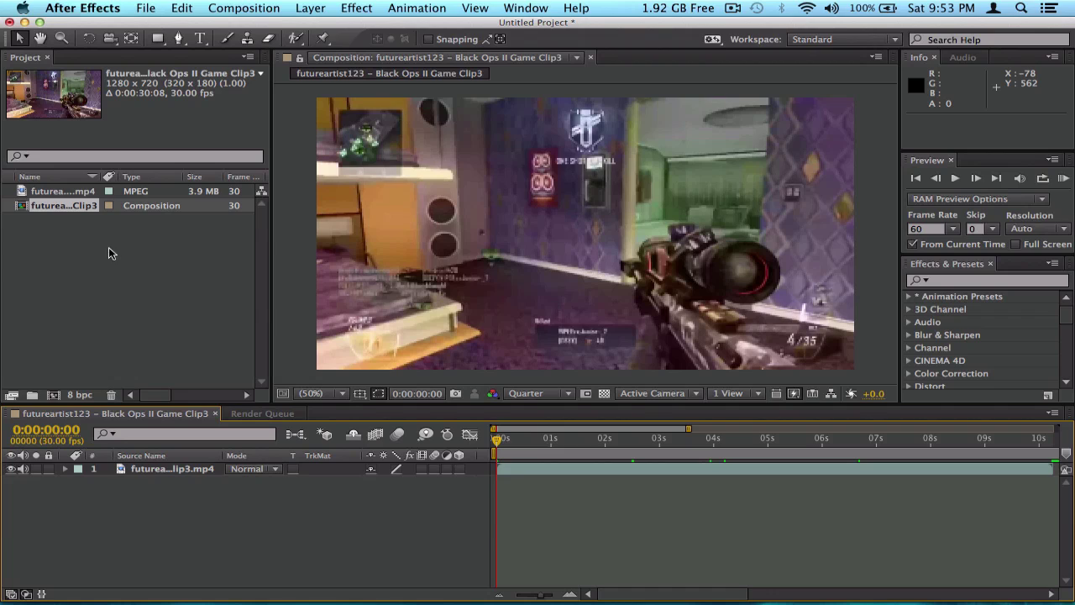
click(35, 396)
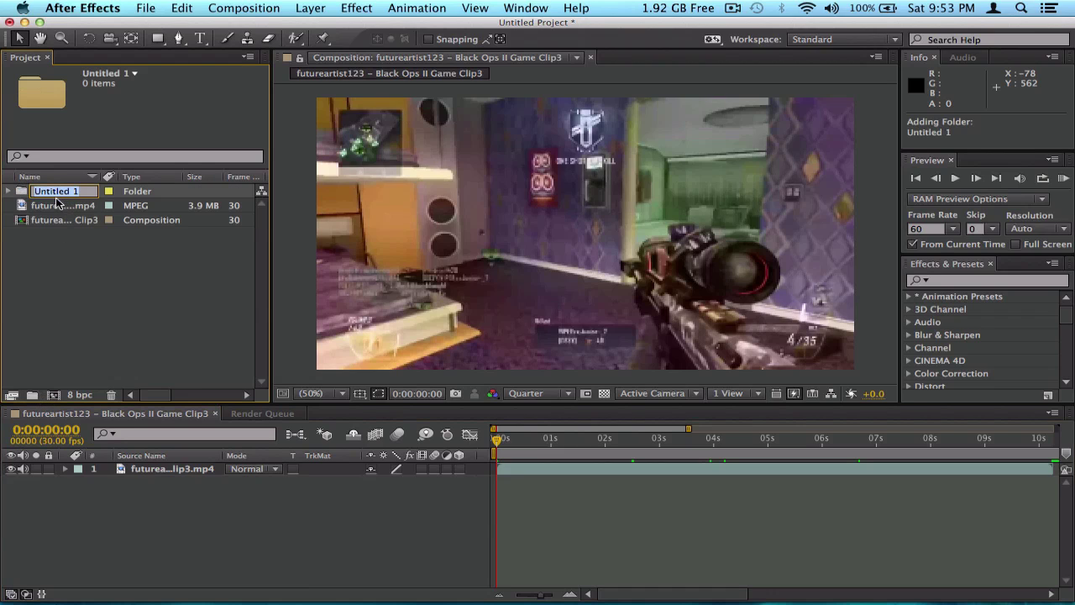
text(clips)
key(Return)
click(52, 195)
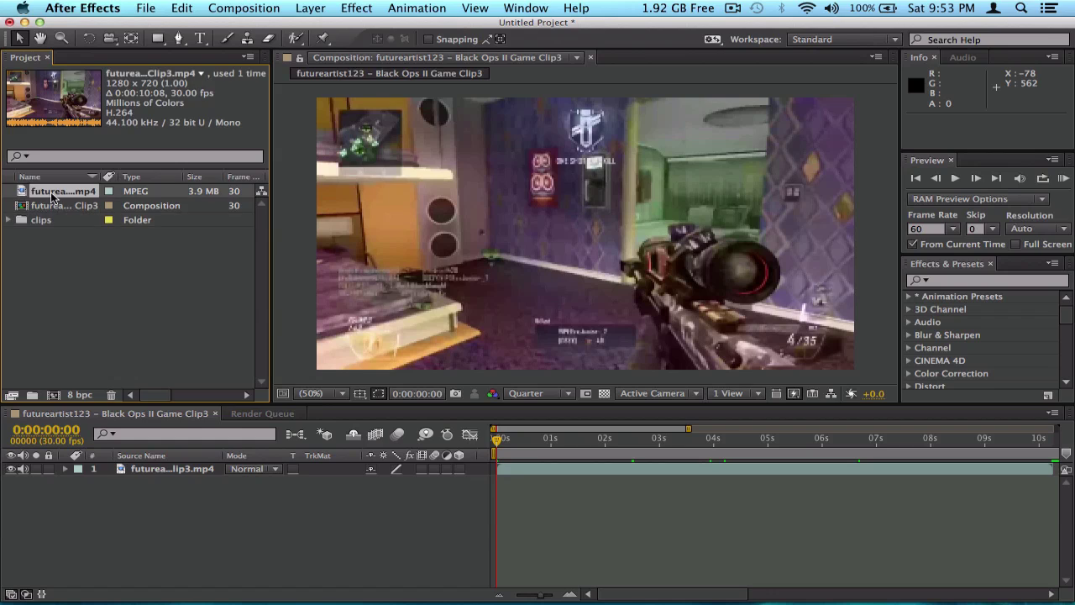
drag(58, 193, 58, 222)
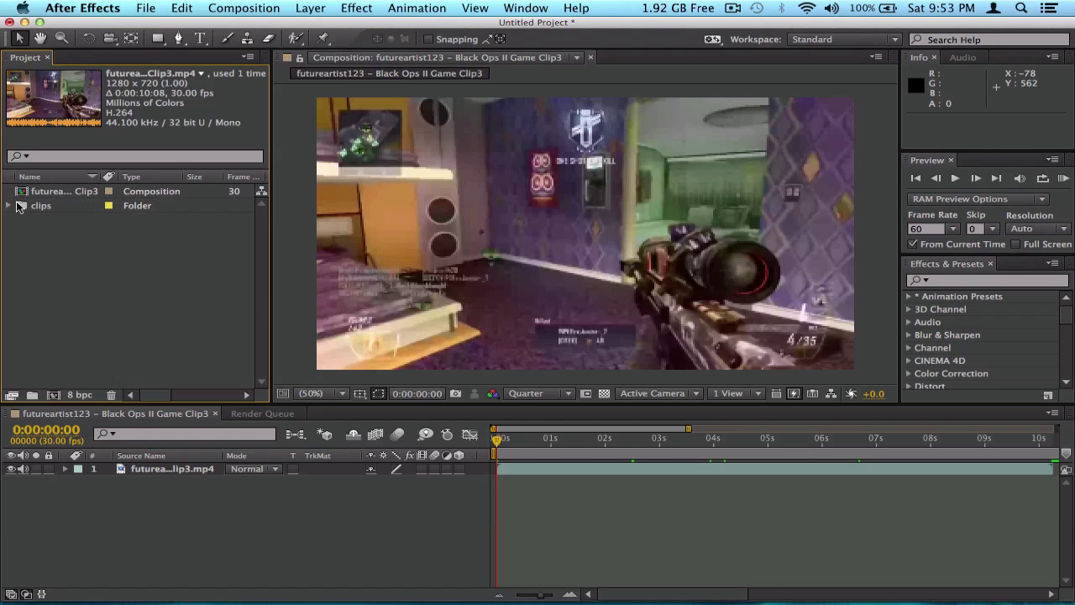
click(10, 206)
click(10, 205)
click(9, 205)
drag(60, 192, 74, 309)
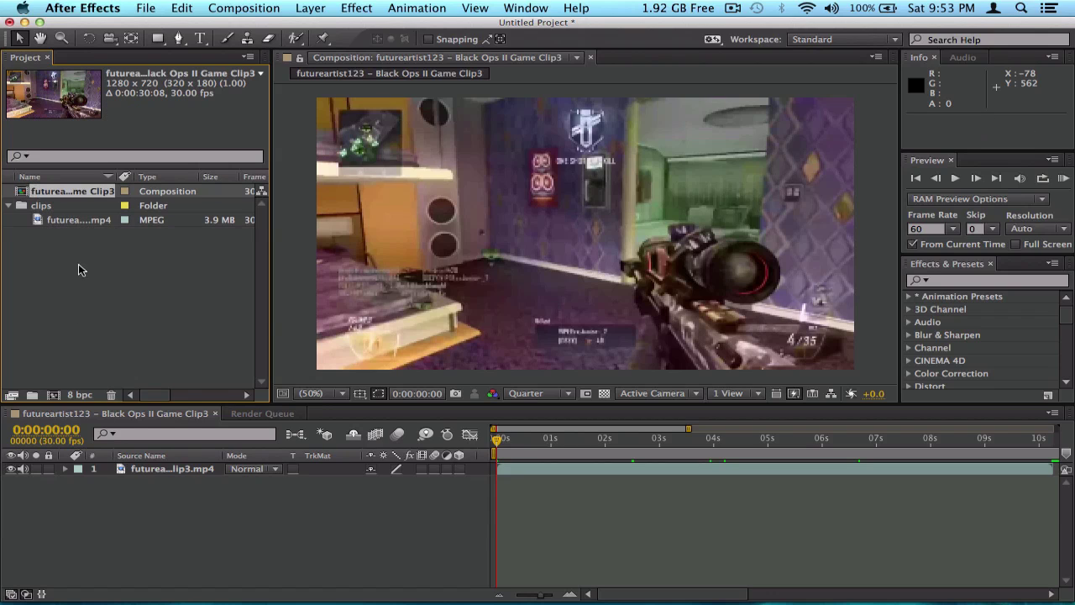
drag(53, 218, 74, 295)
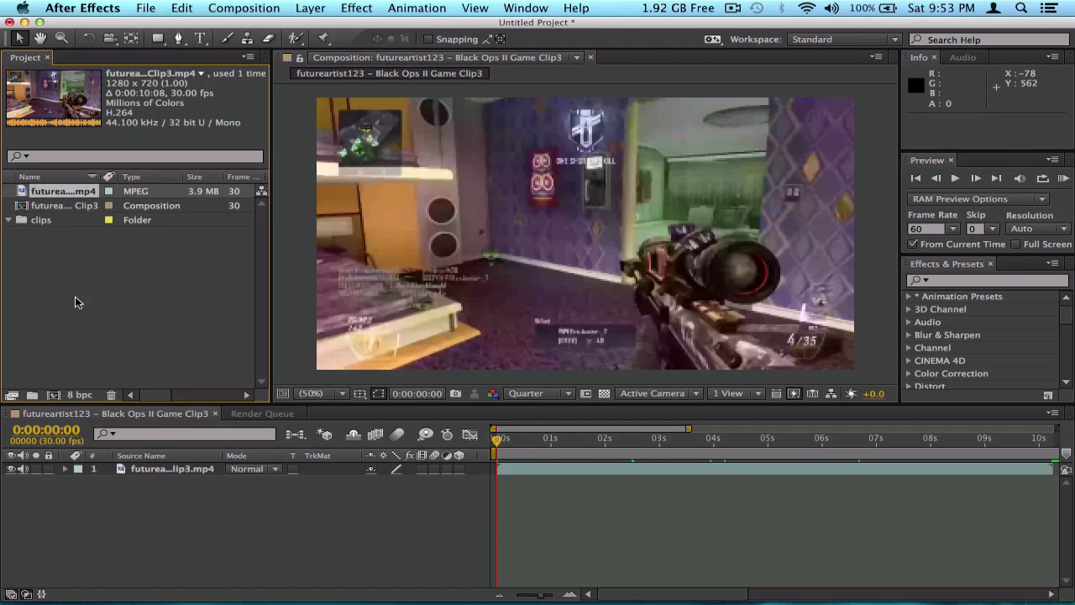
click(39, 221)
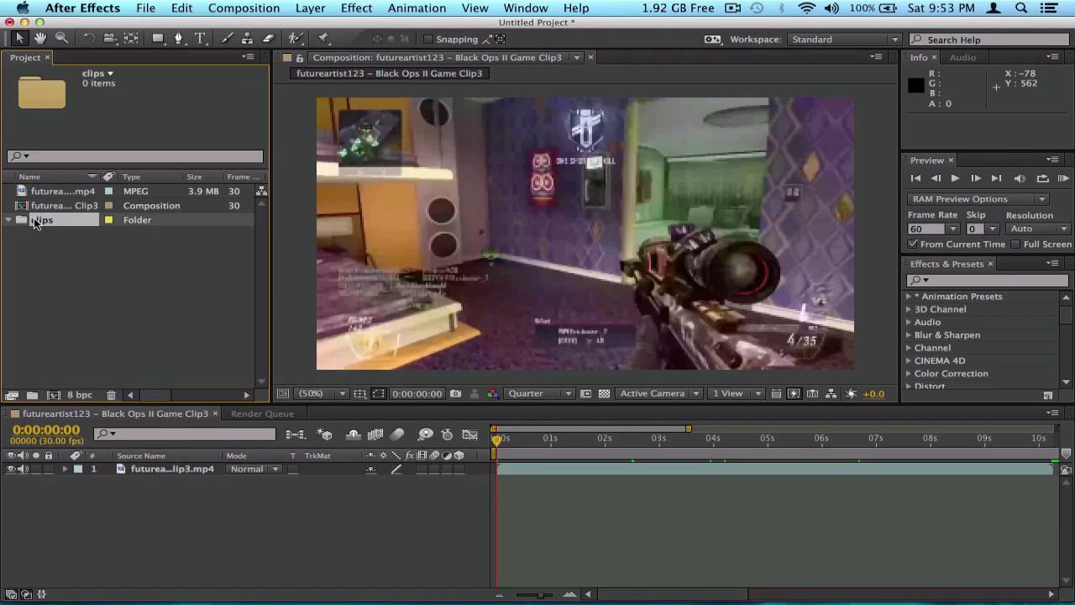
key(Delete)
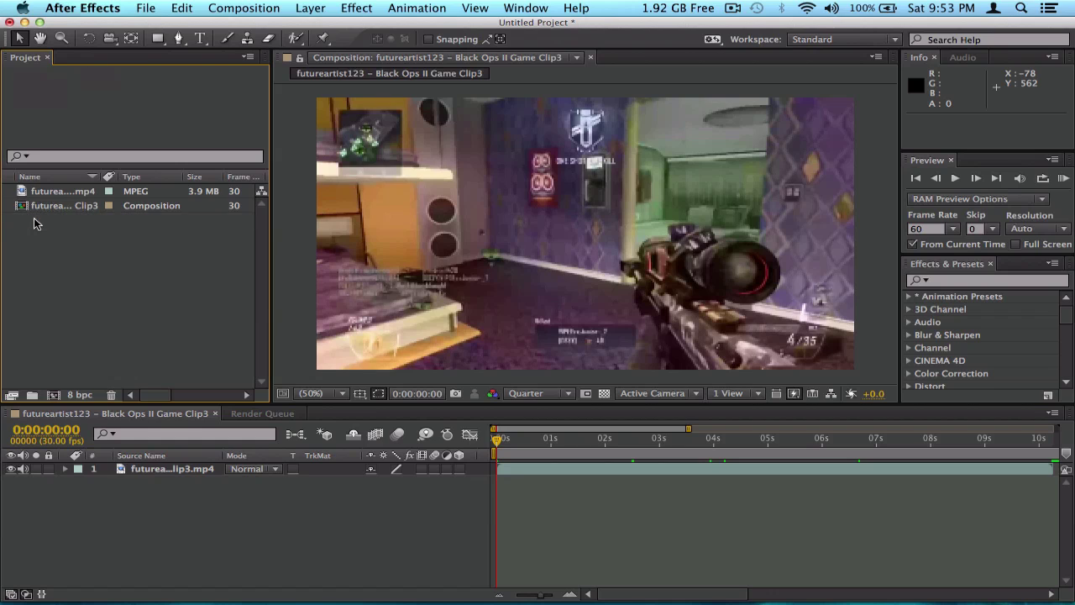
drag(49, 209, 64, 188)
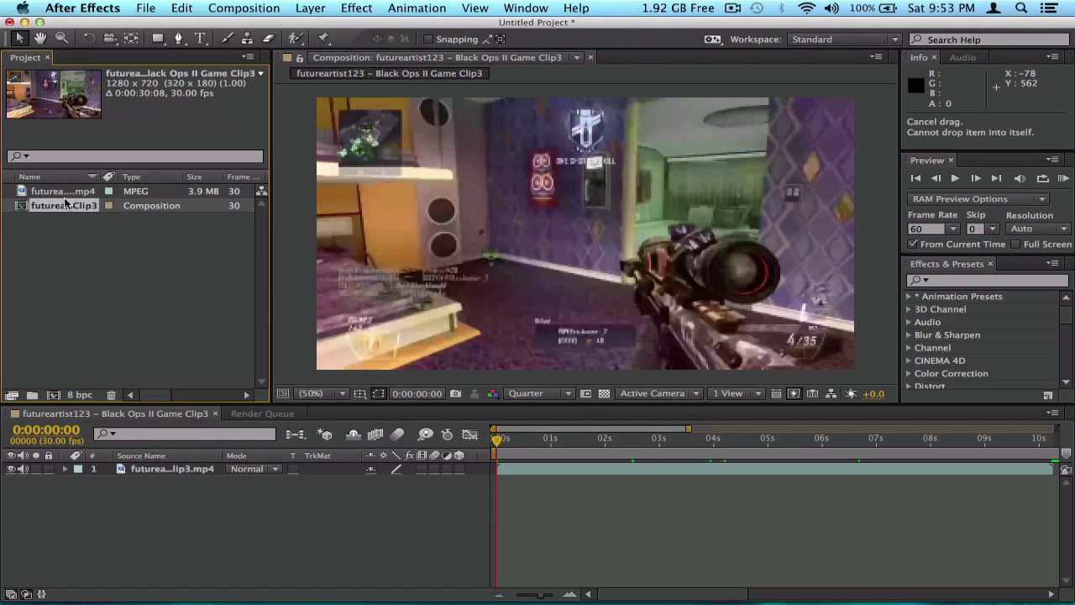
click(64, 187)
key(Delete)
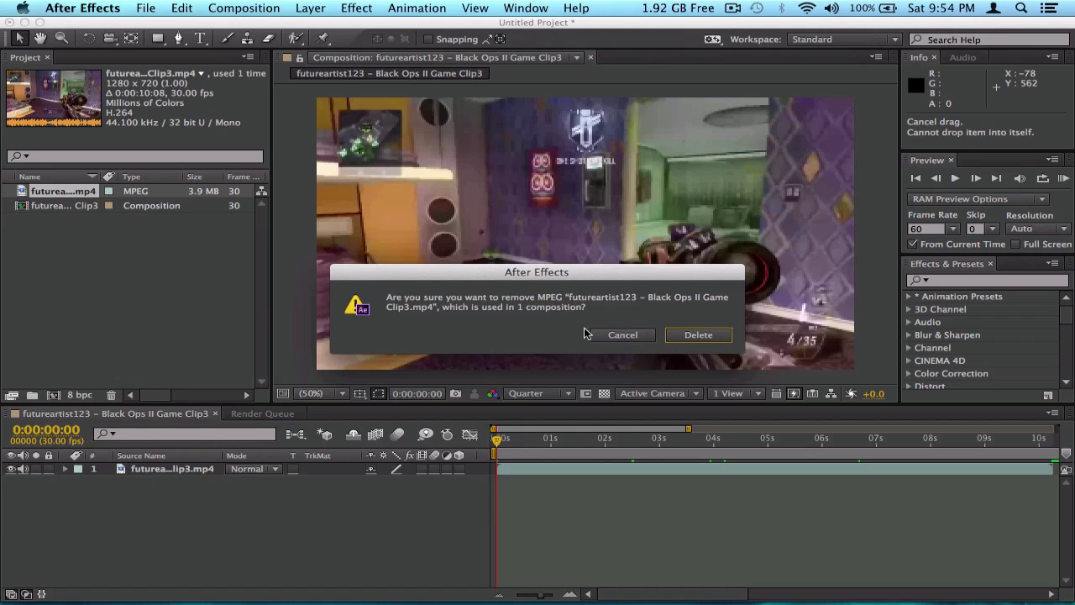
click(620, 336)
click(107, 261)
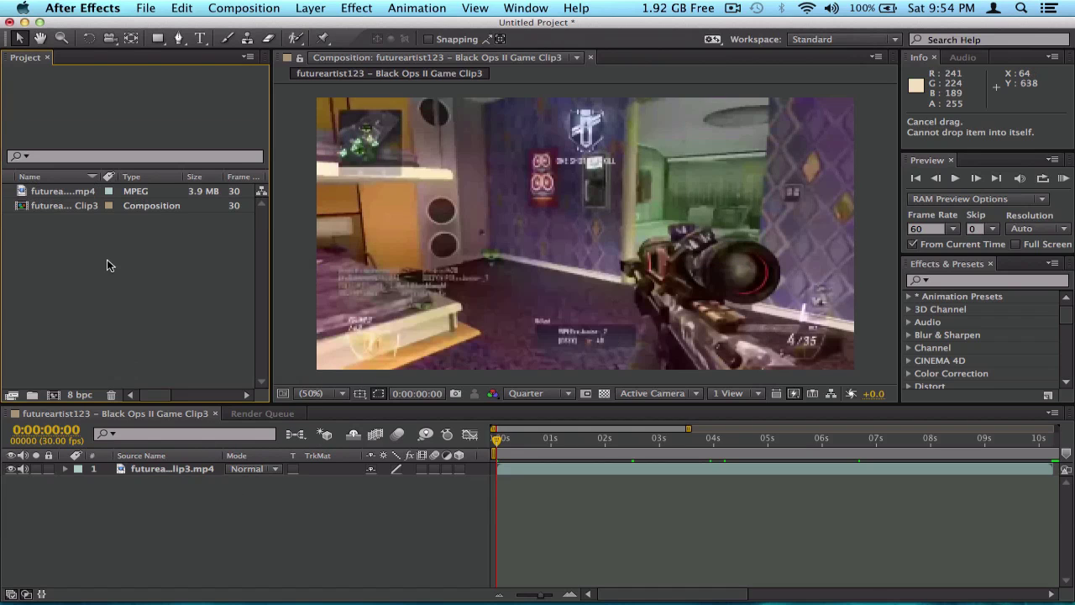
click(175, 469)
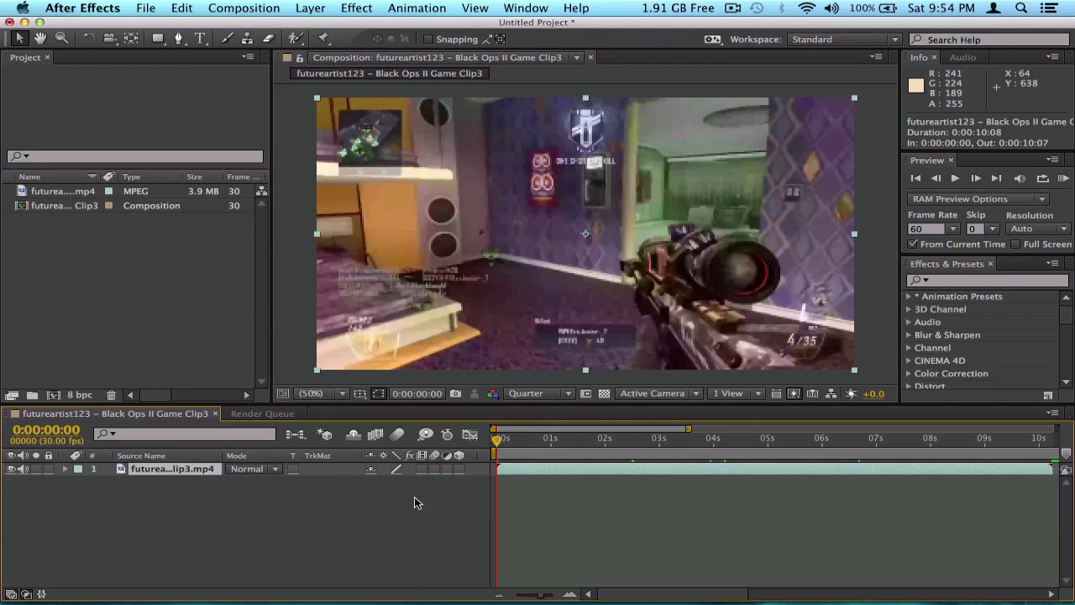
click(120, 320)
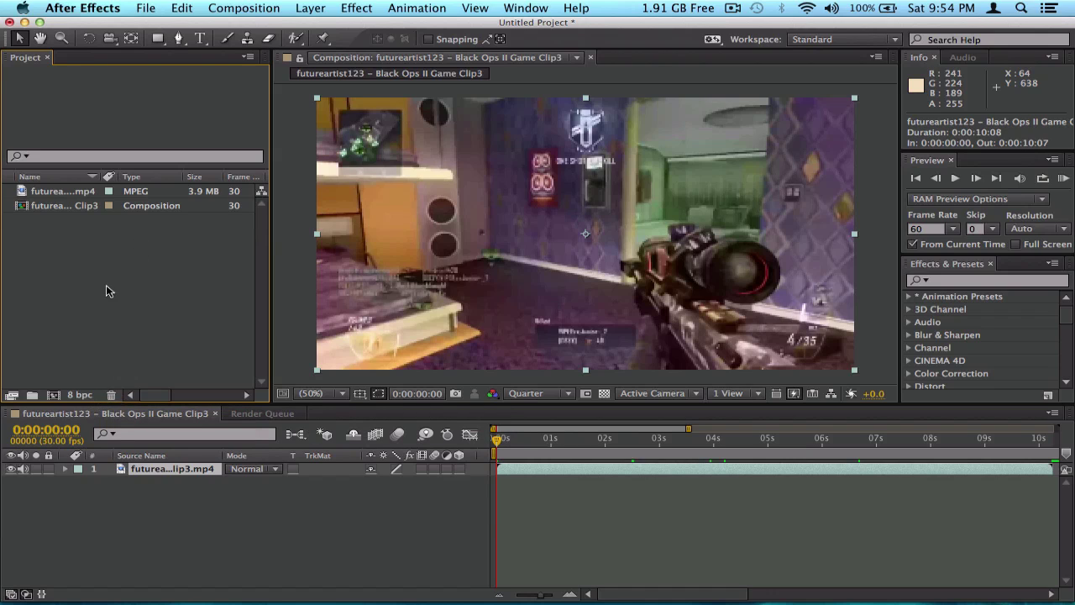
click(166, 478)
mouse_move(502, 441)
mouse_down()
mouse_move(809, 445)
mouse_move(504, 441)
mouse_move(678, 443)
mouse_move(569, 456)
mouse_move(847, 454)
mouse_move(485, 450)
mouse_up()
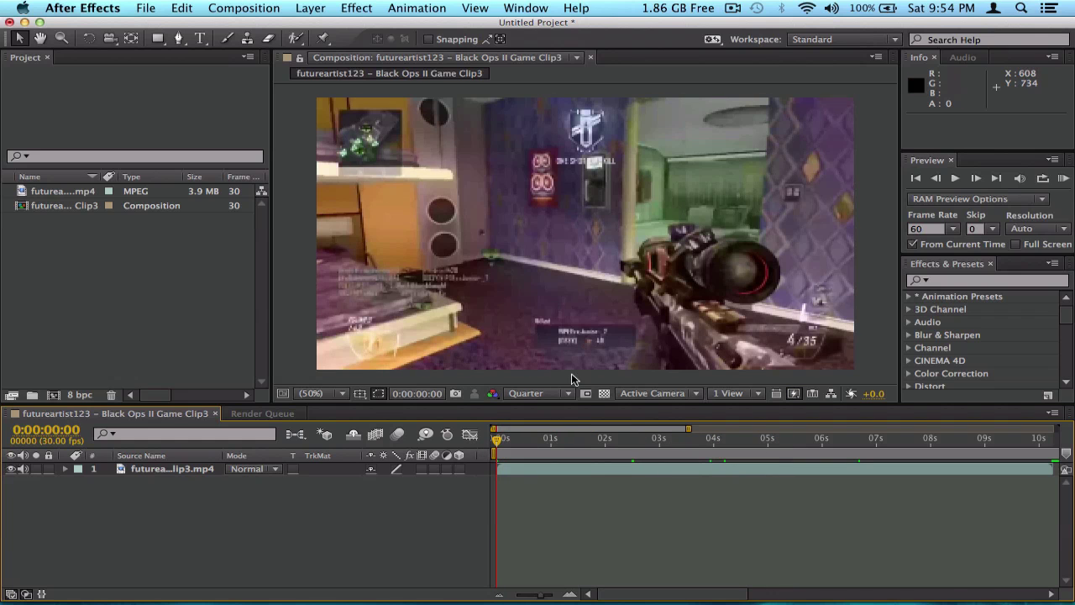
click(569, 393)
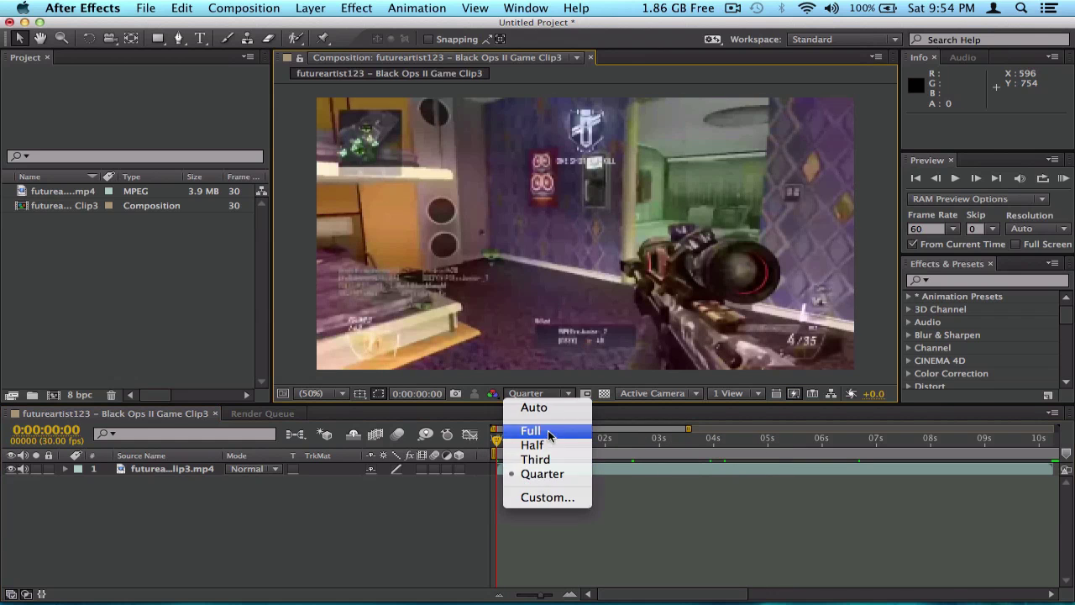
click(549, 431)
click(554, 394)
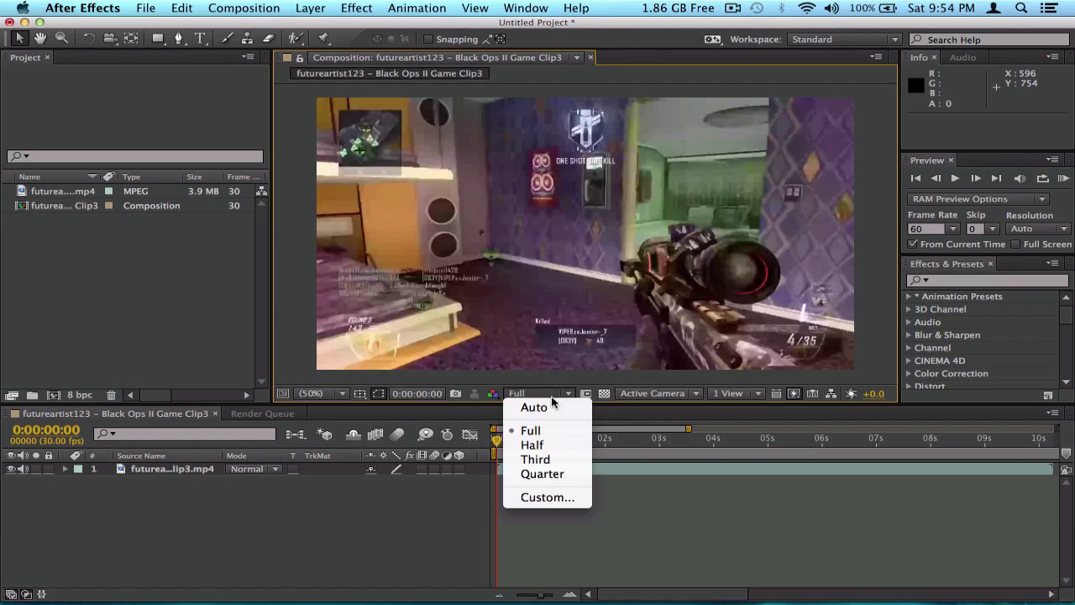
click(538, 475)
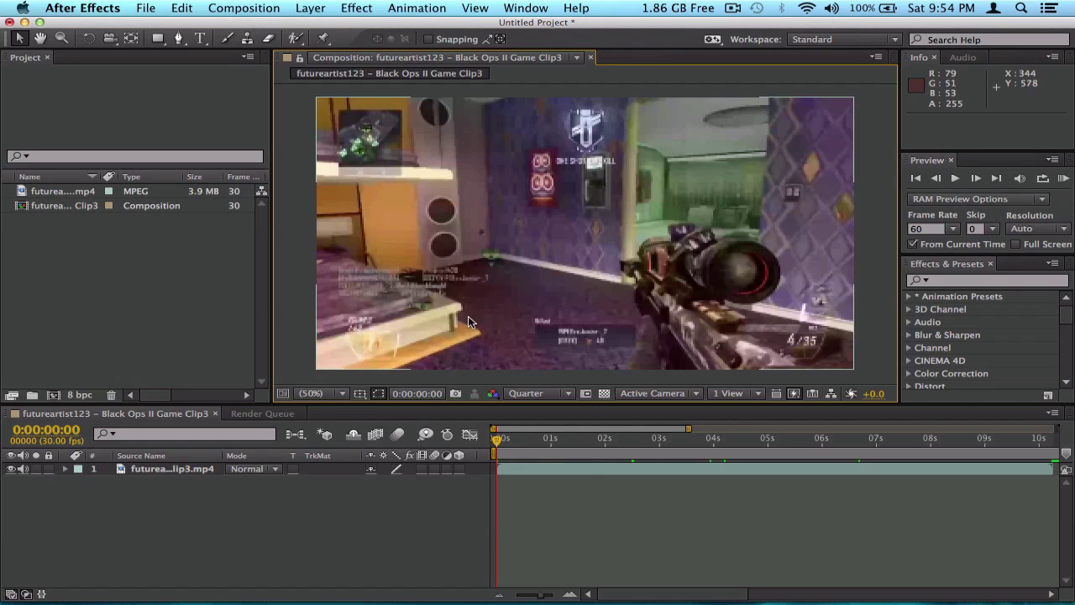
click(540, 393)
click(533, 430)
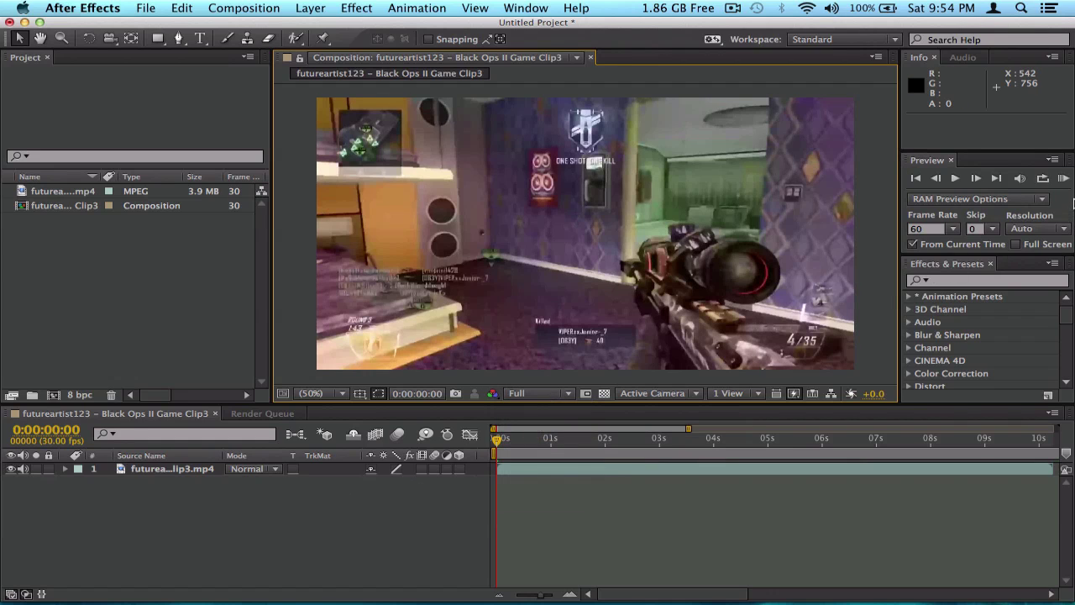
click(563, 394)
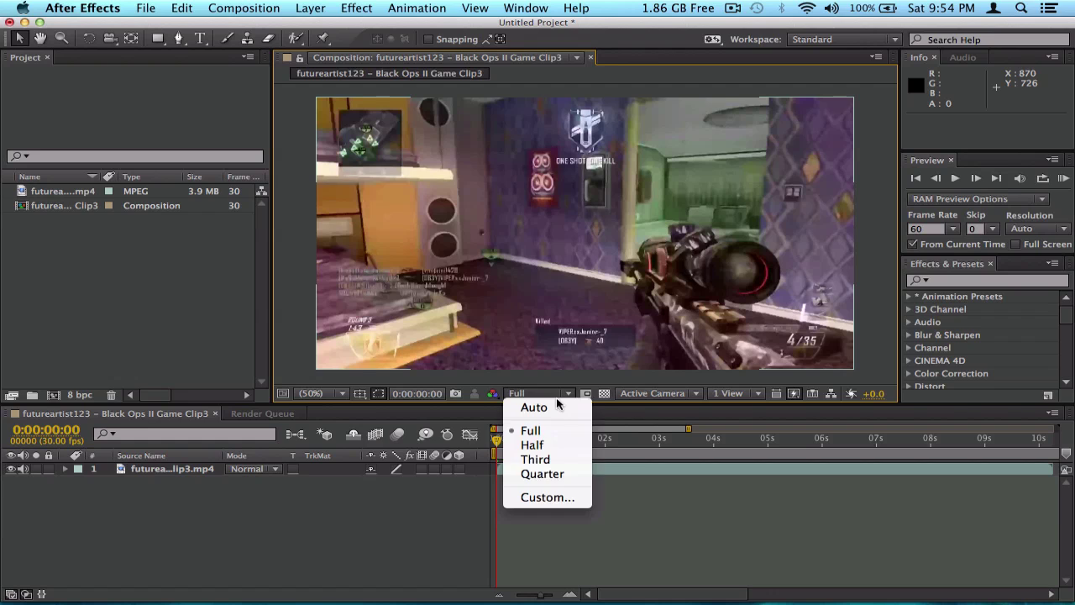
click(543, 475)
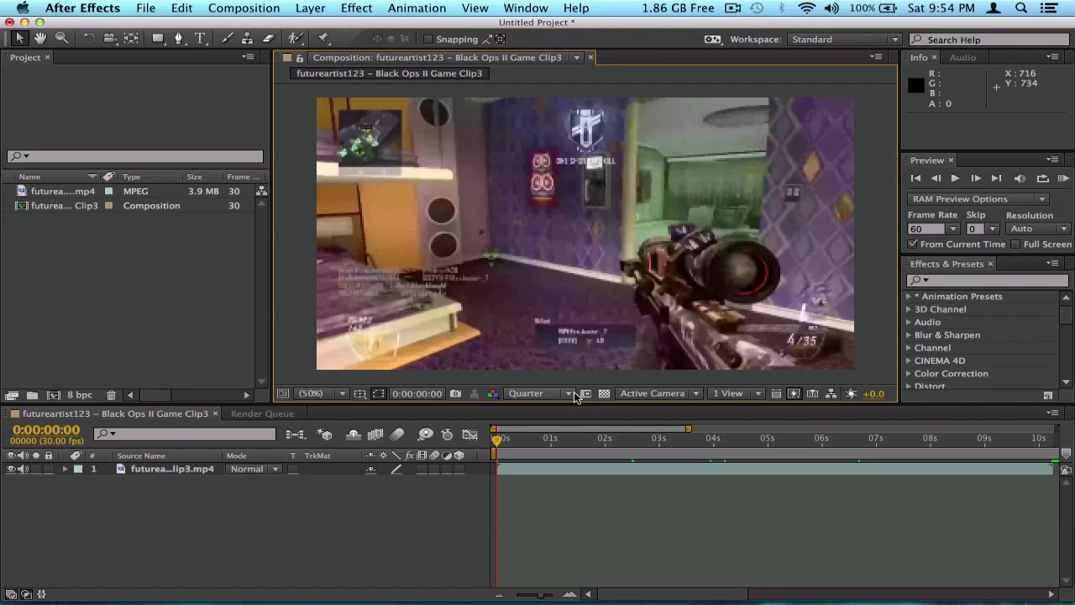
click(262, 413)
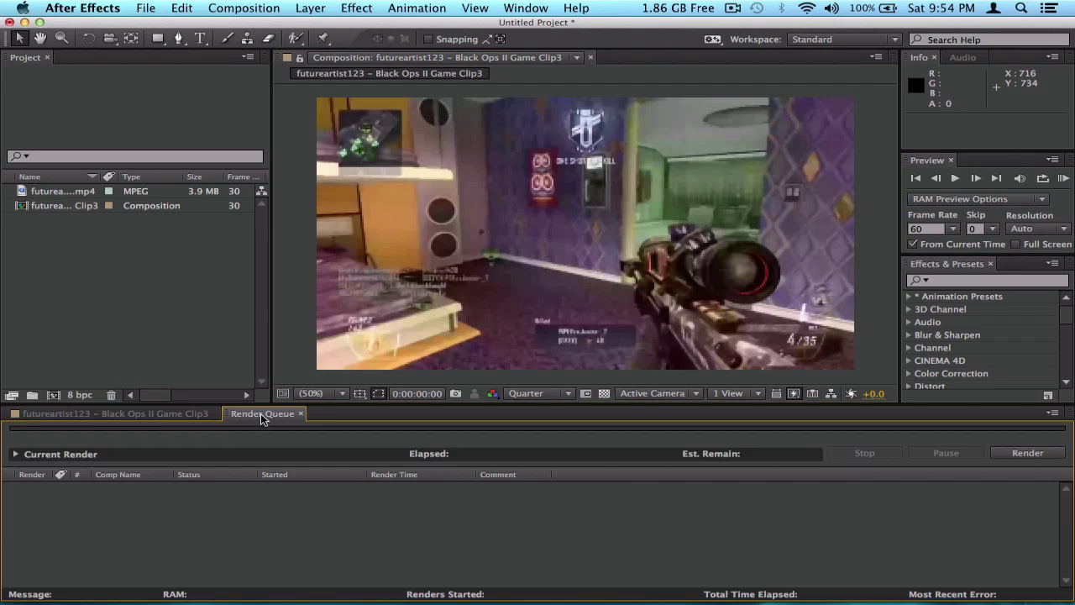
click(165, 416)
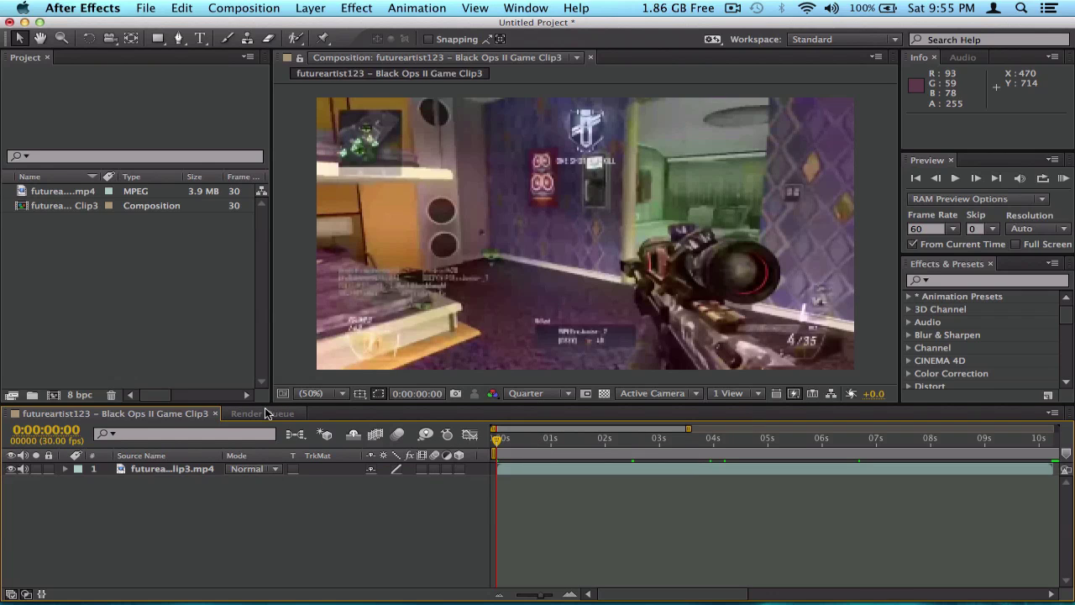
click(172, 468)
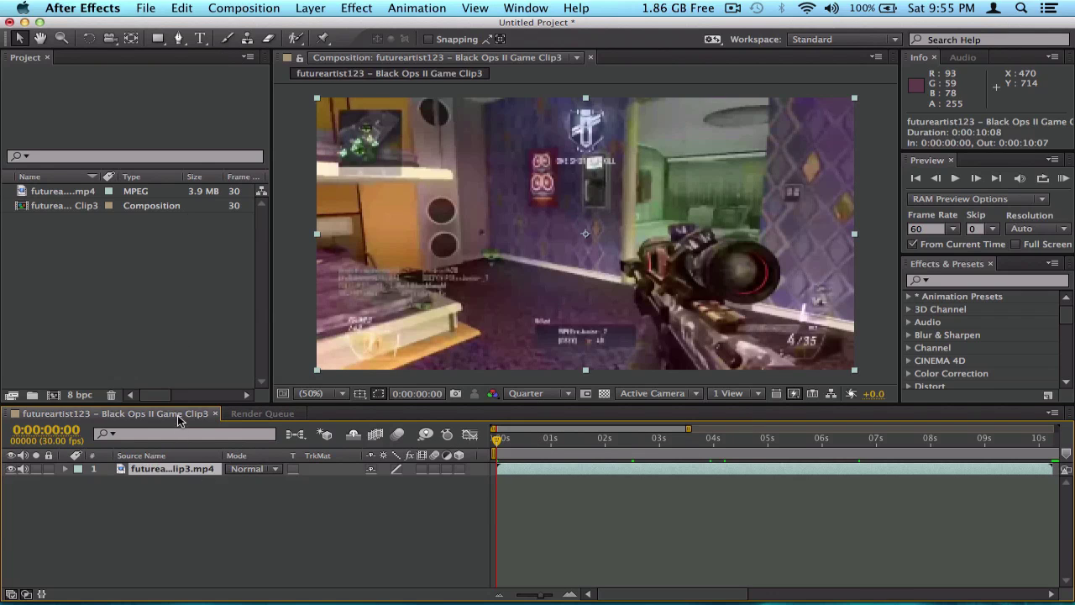
click(243, 8)
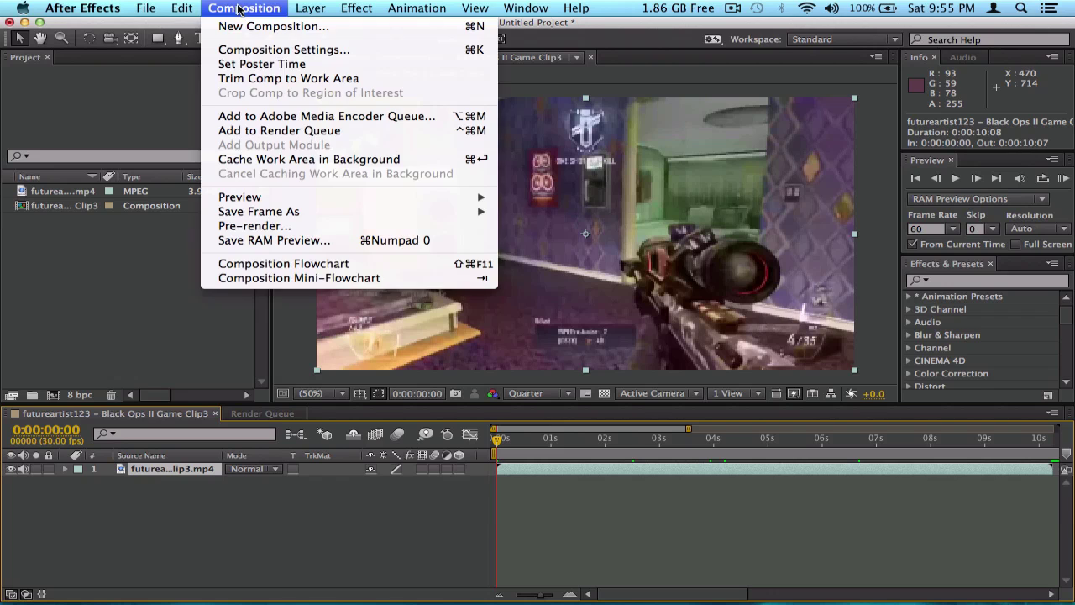
click(273, 130)
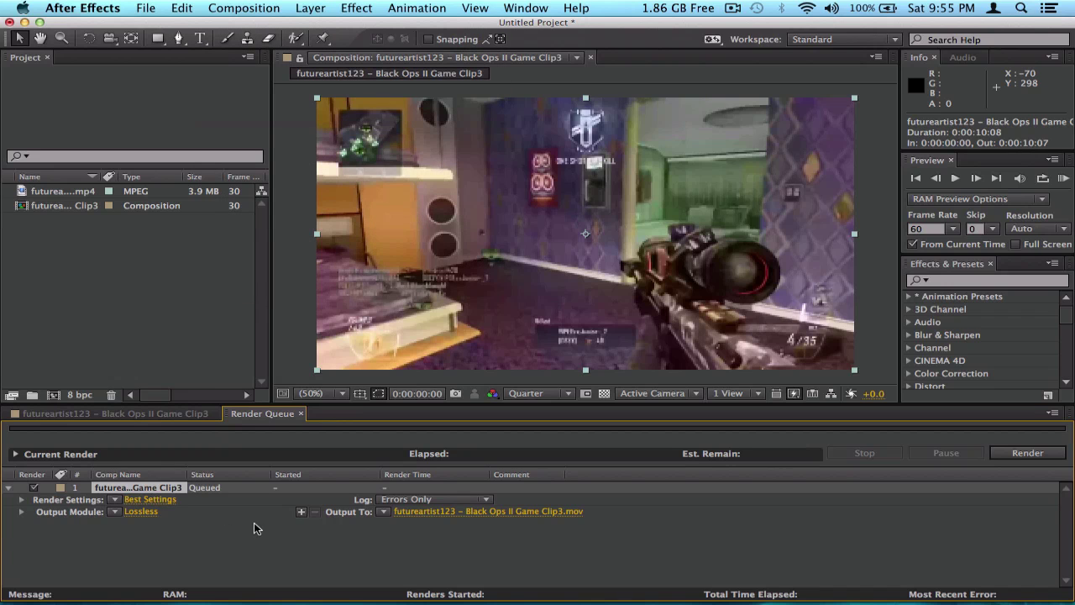
click(153, 501)
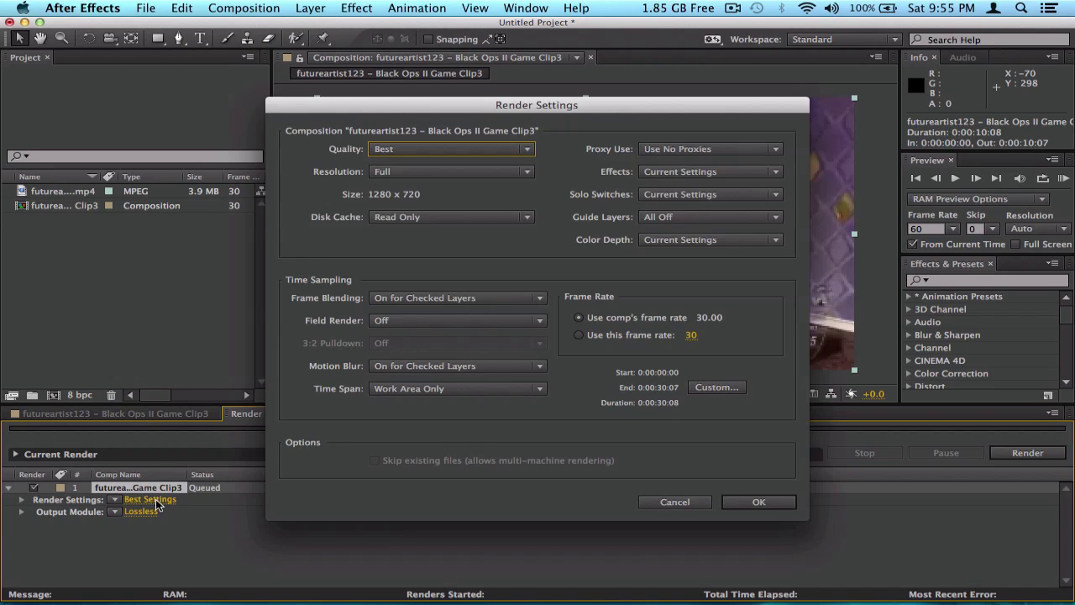
click(429, 177)
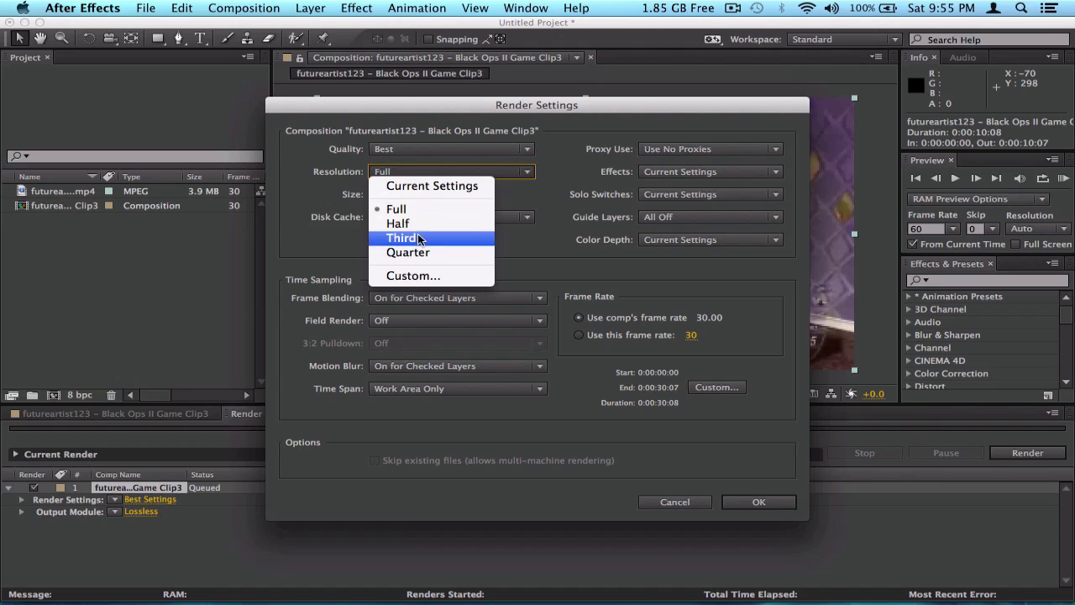
click(410, 252)
click(415, 172)
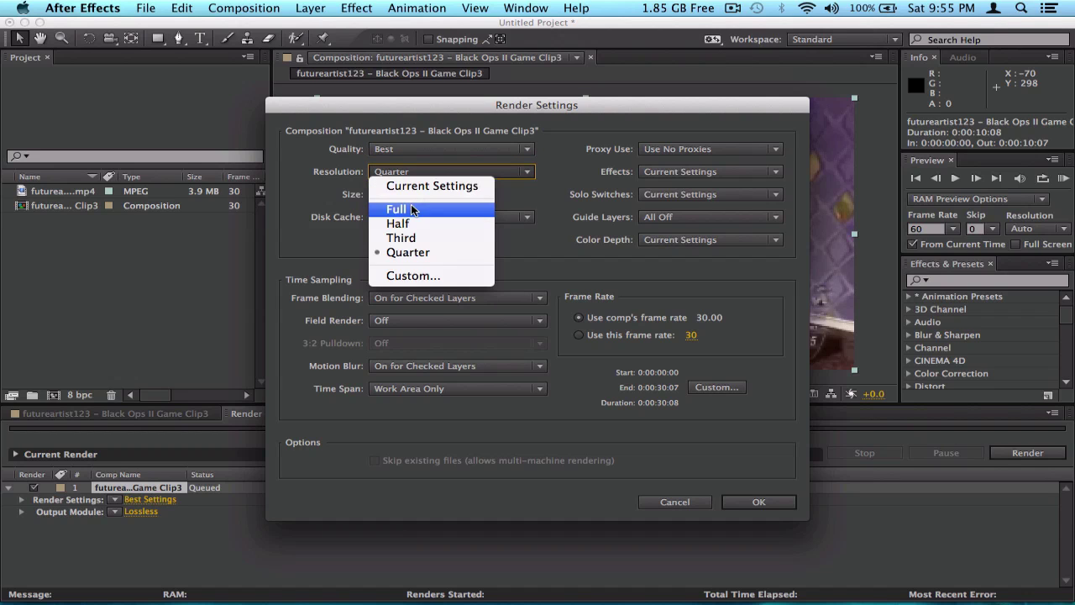
click(412, 209)
click(672, 501)
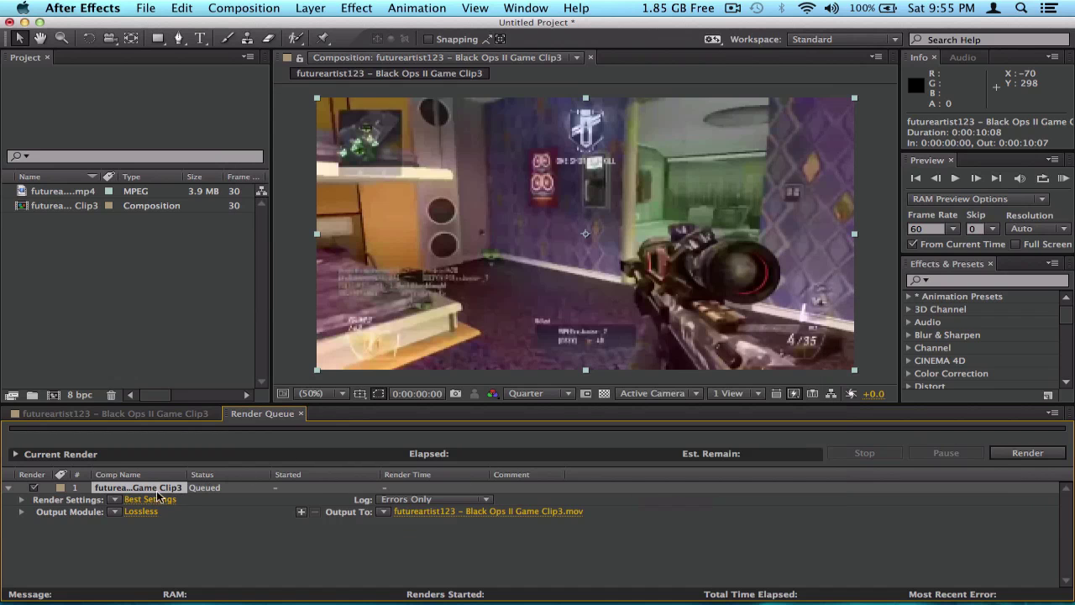
key(Delete)
click(138, 415)
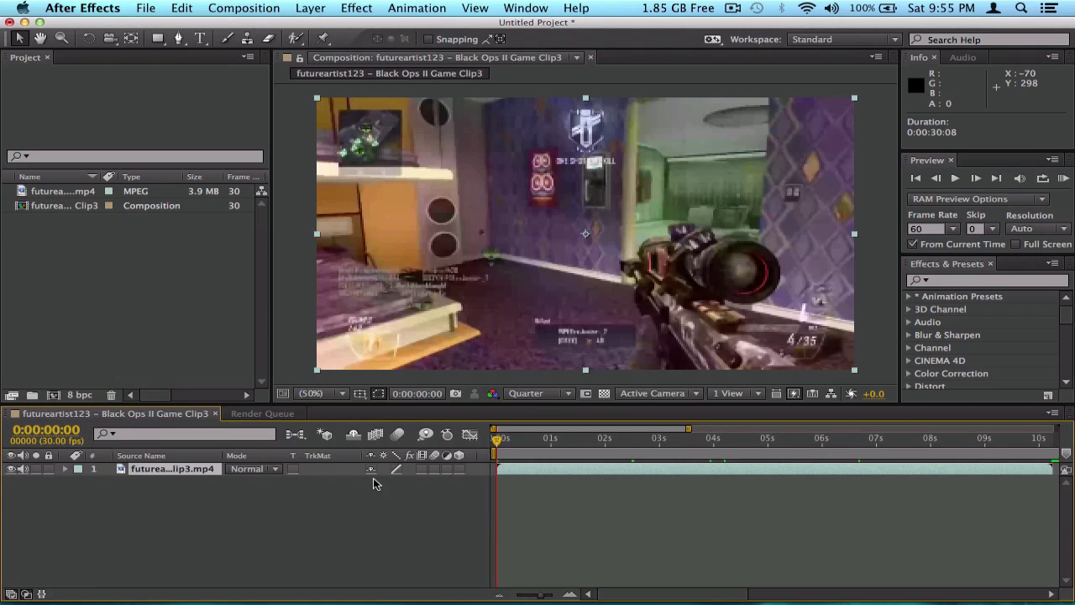
click(542, 395)
click(546, 396)
click(550, 400)
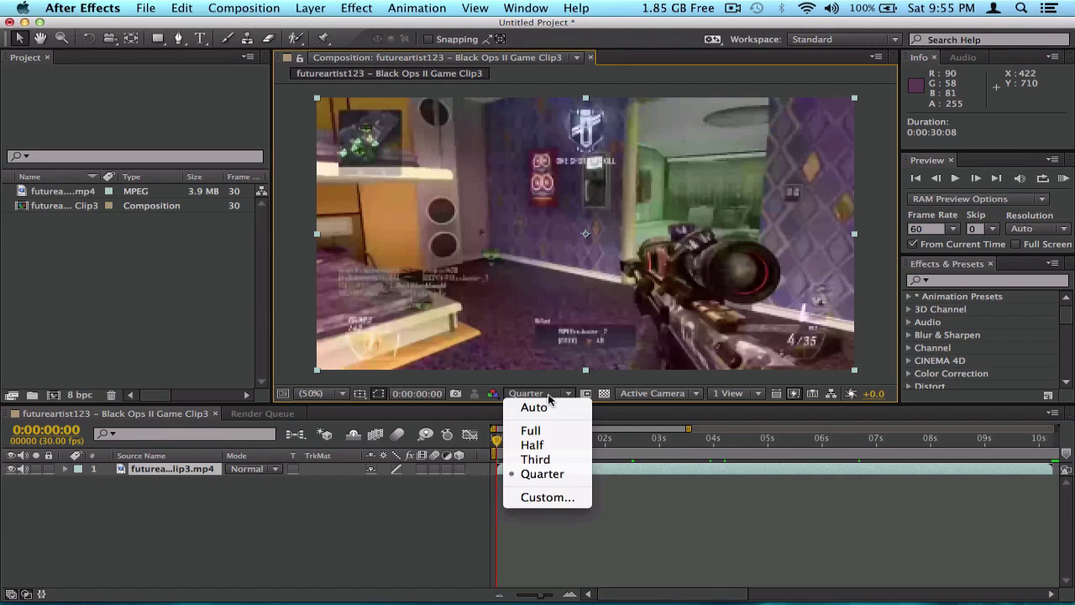
click(569, 398)
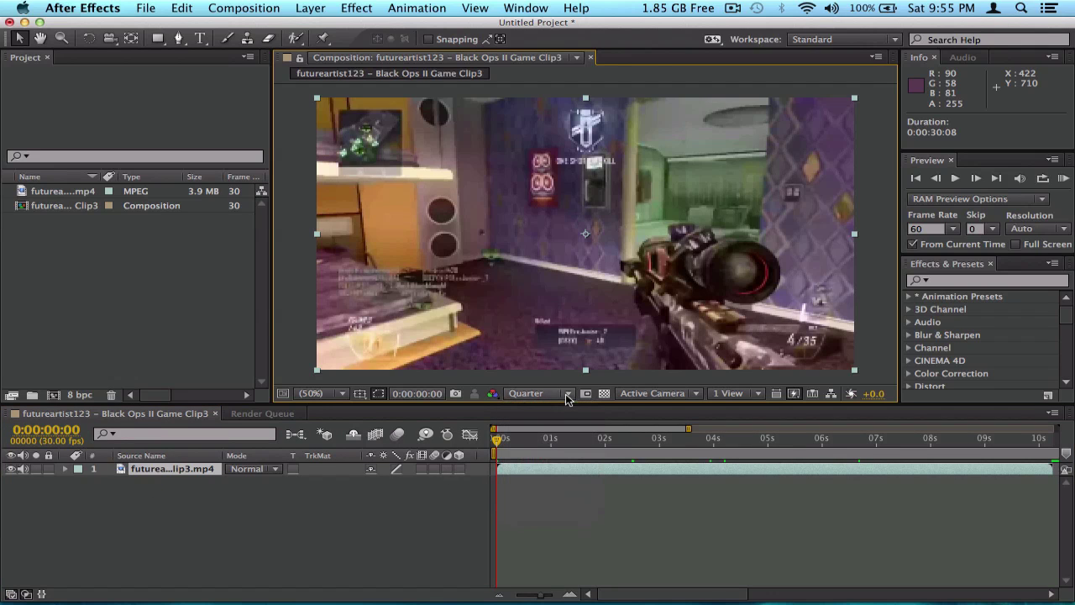
click(11, 470)
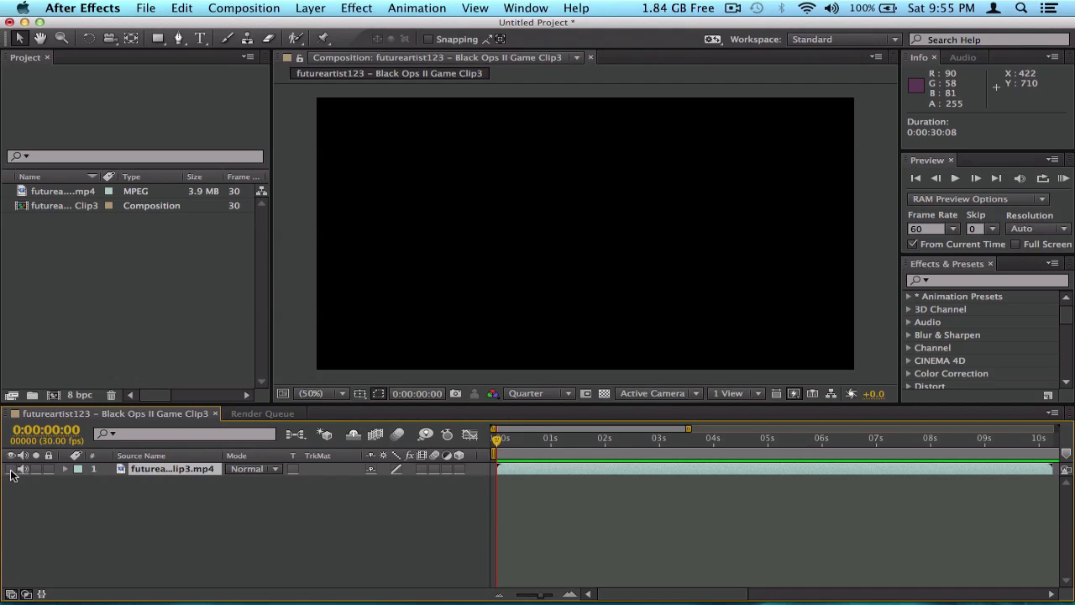
click(12, 469)
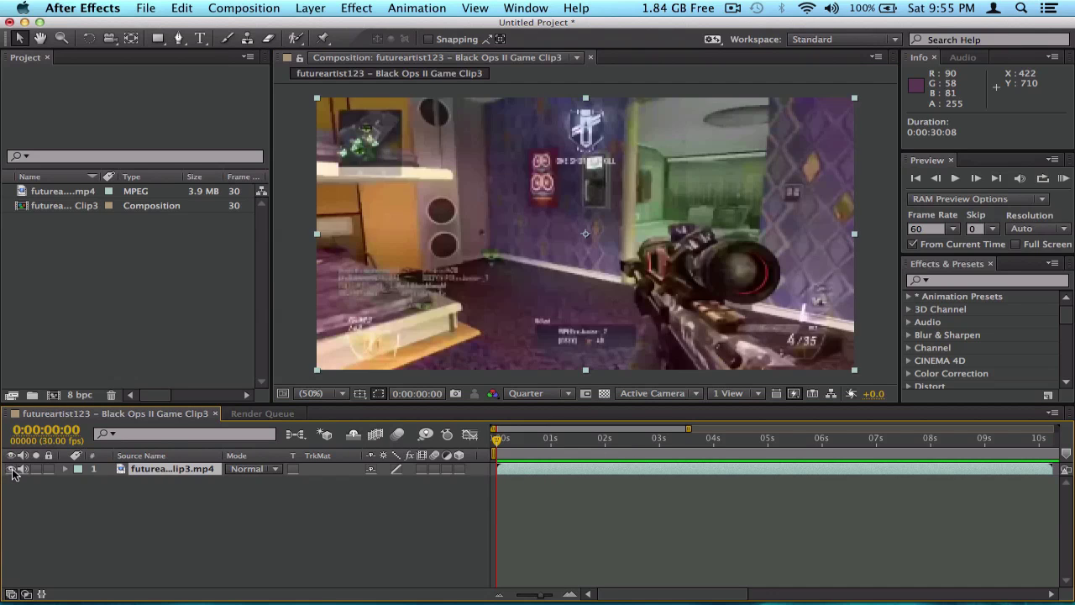
click(13, 469)
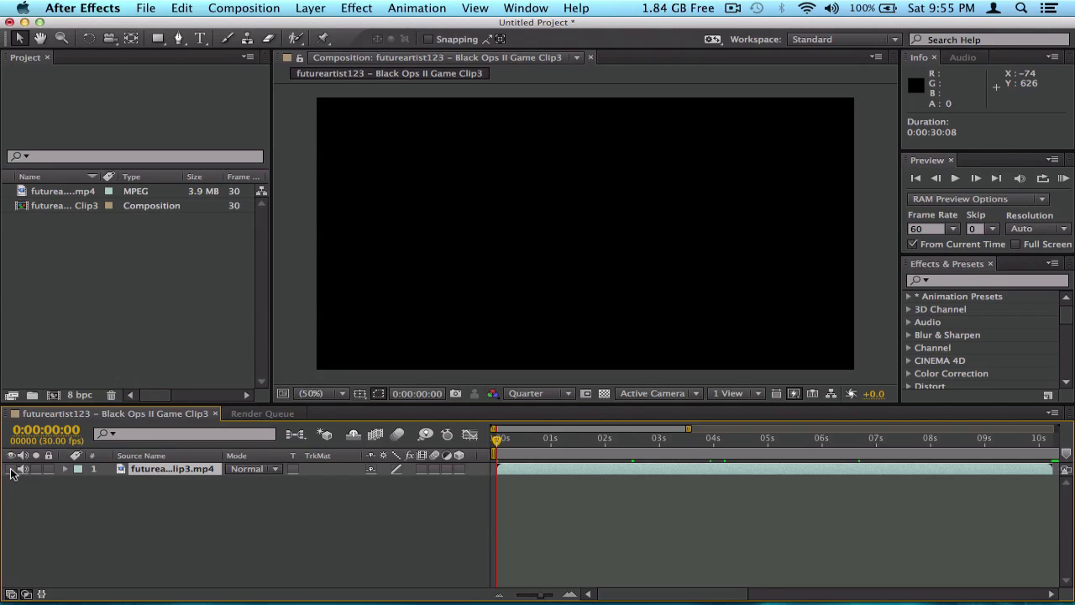
click(13, 469)
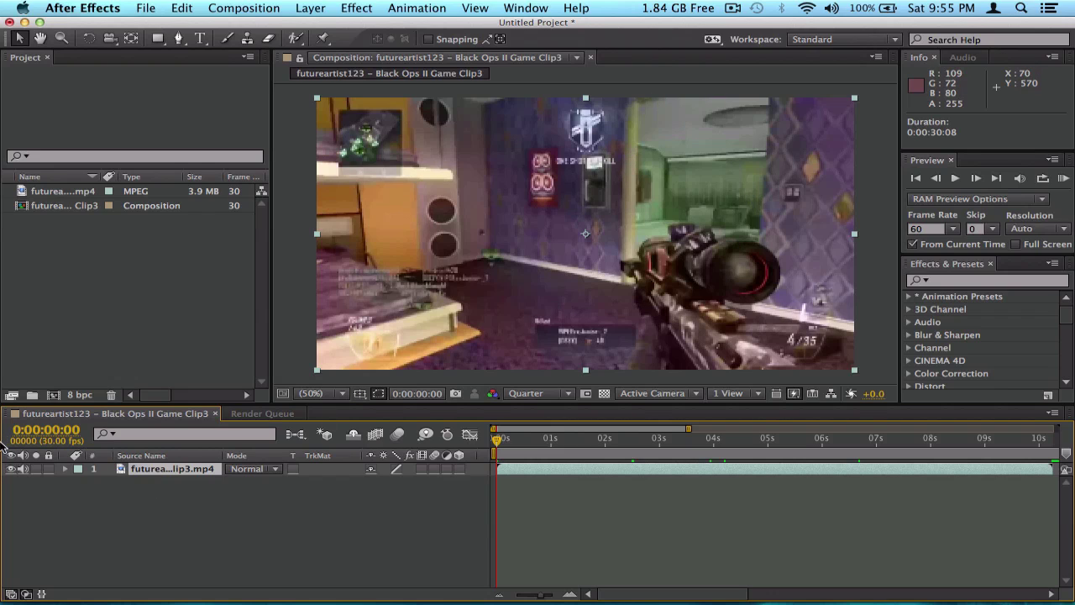
click(13, 468)
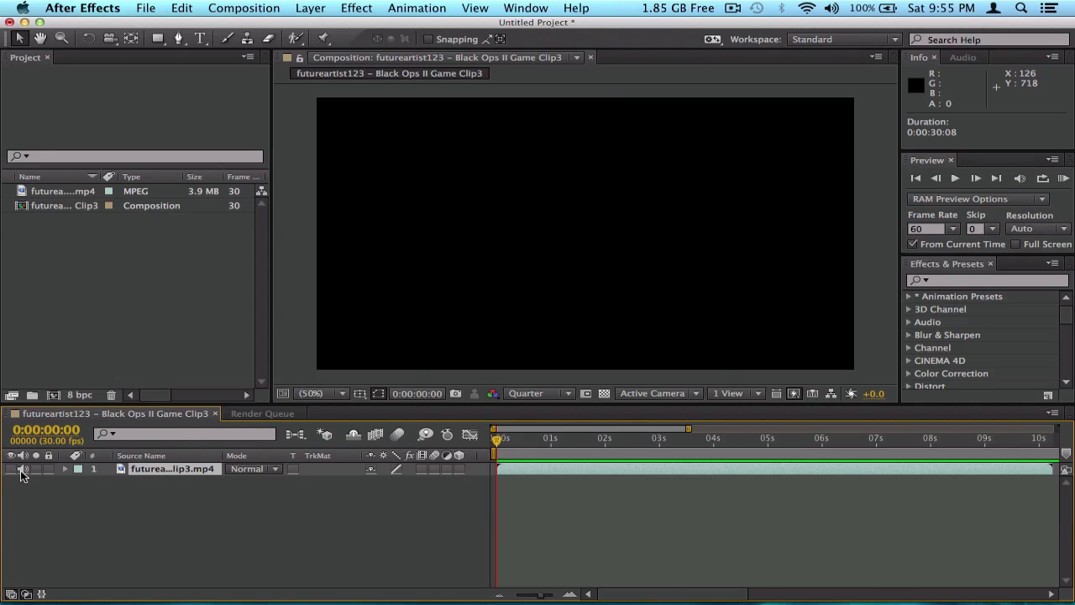
click(23, 470)
click(1065, 178)
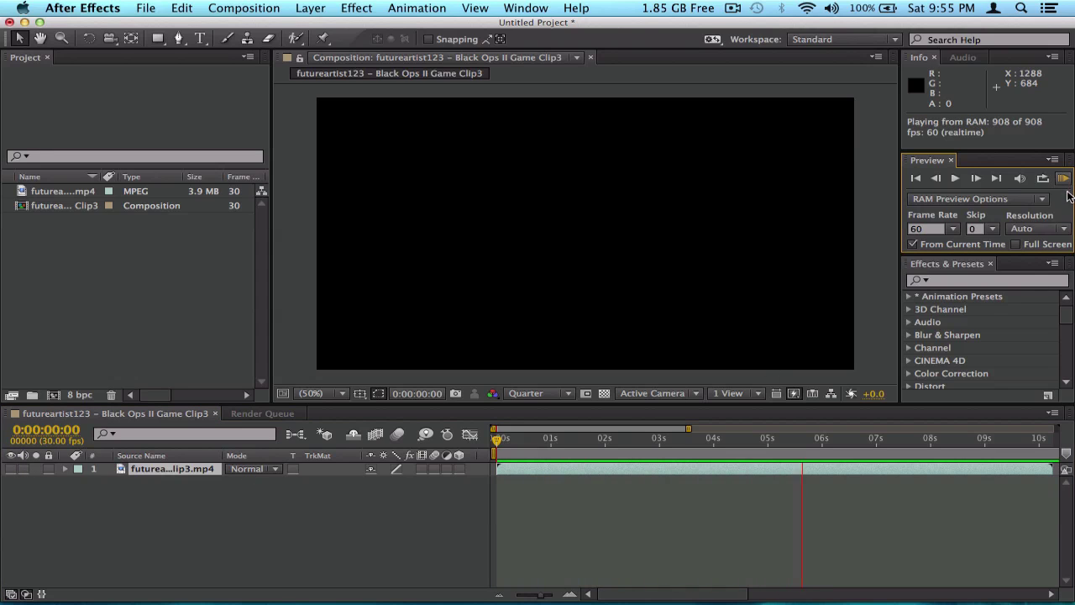
click(462, 524)
click(23, 470)
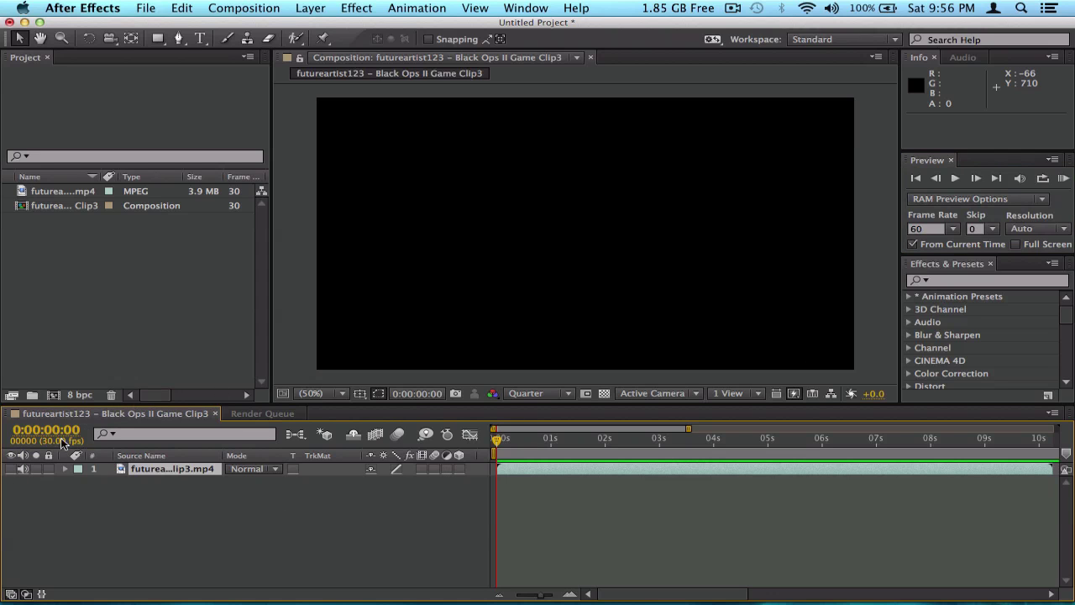
click(11, 469)
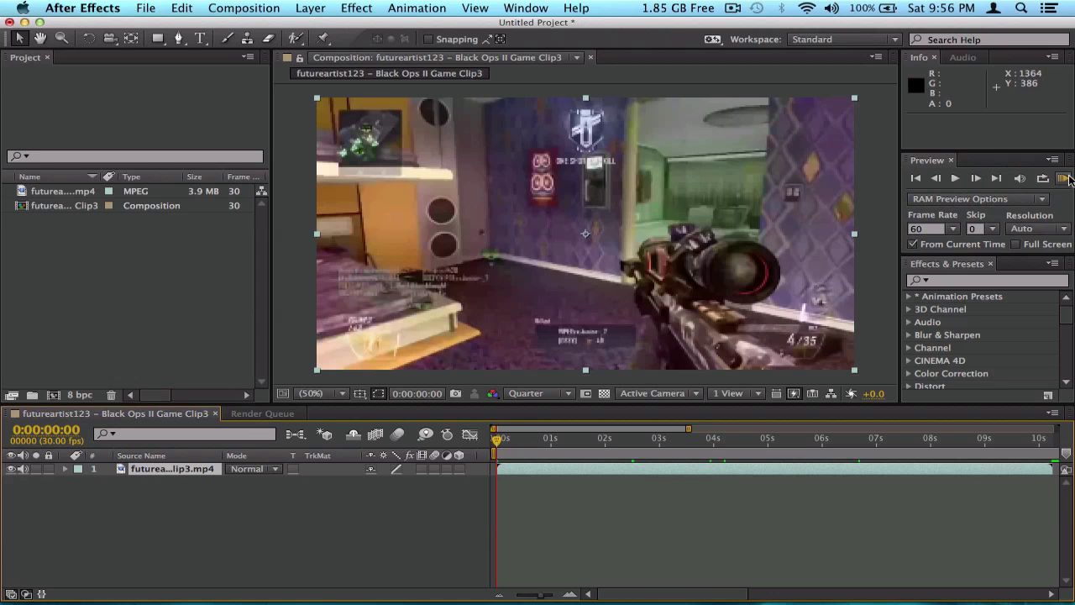
click(1063, 178)
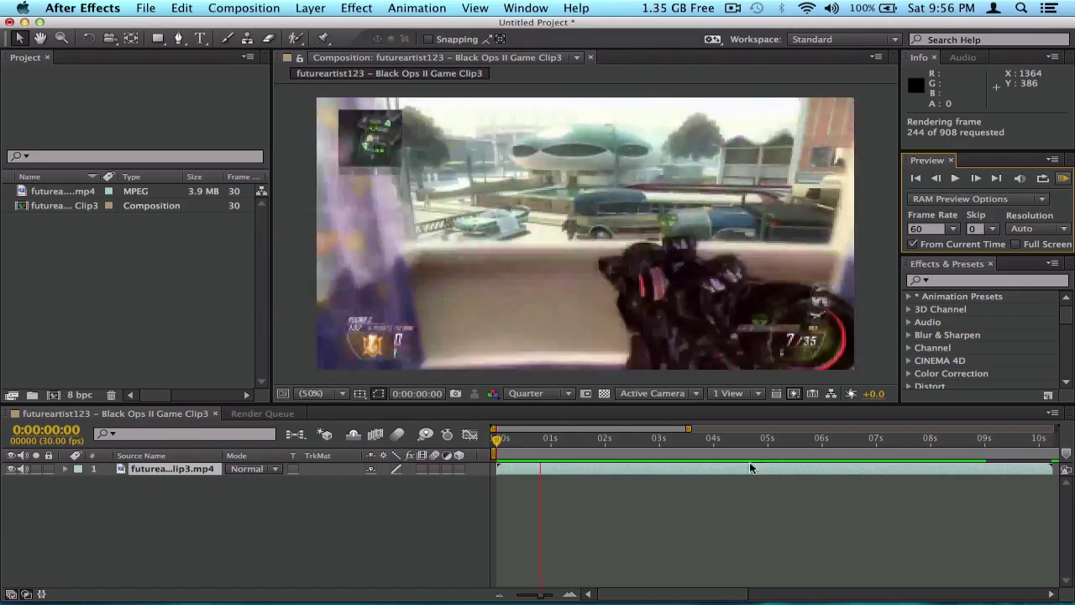
click(751, 468)
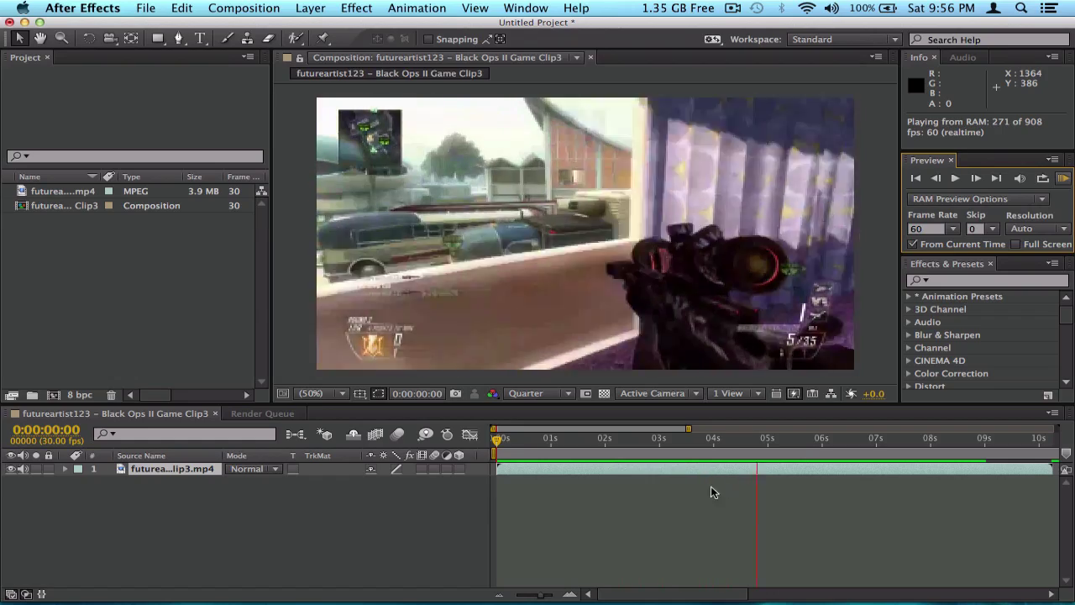
key(space)
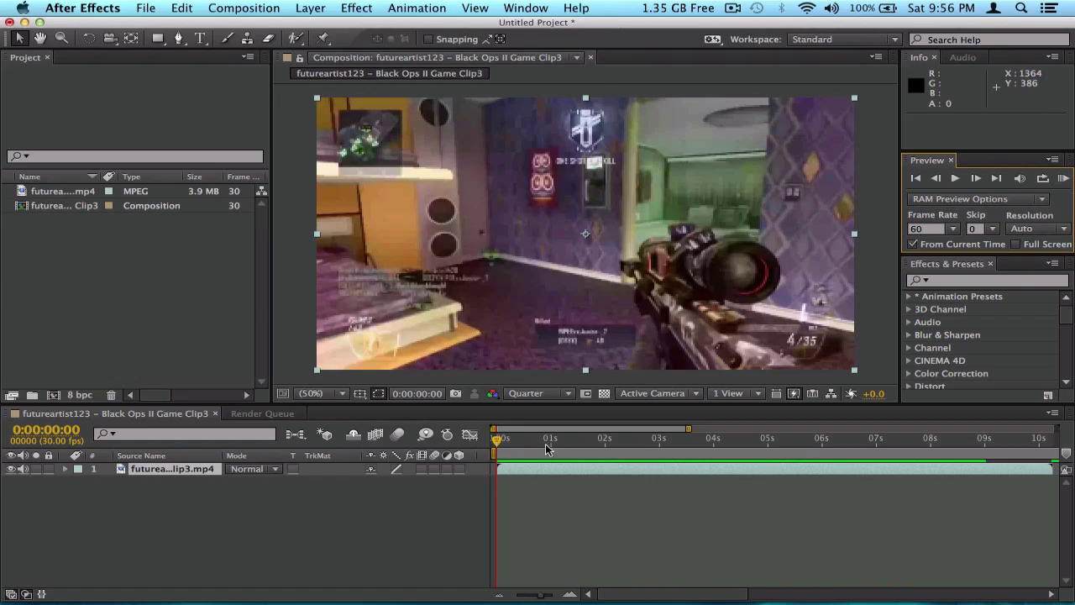
click(1065, 178)
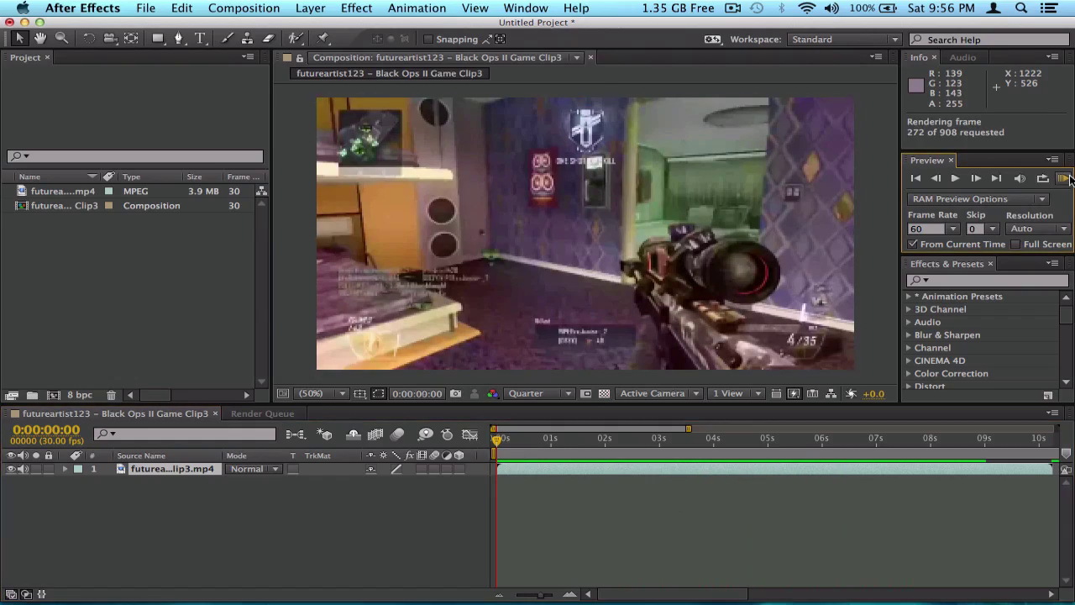
click(725, 510)
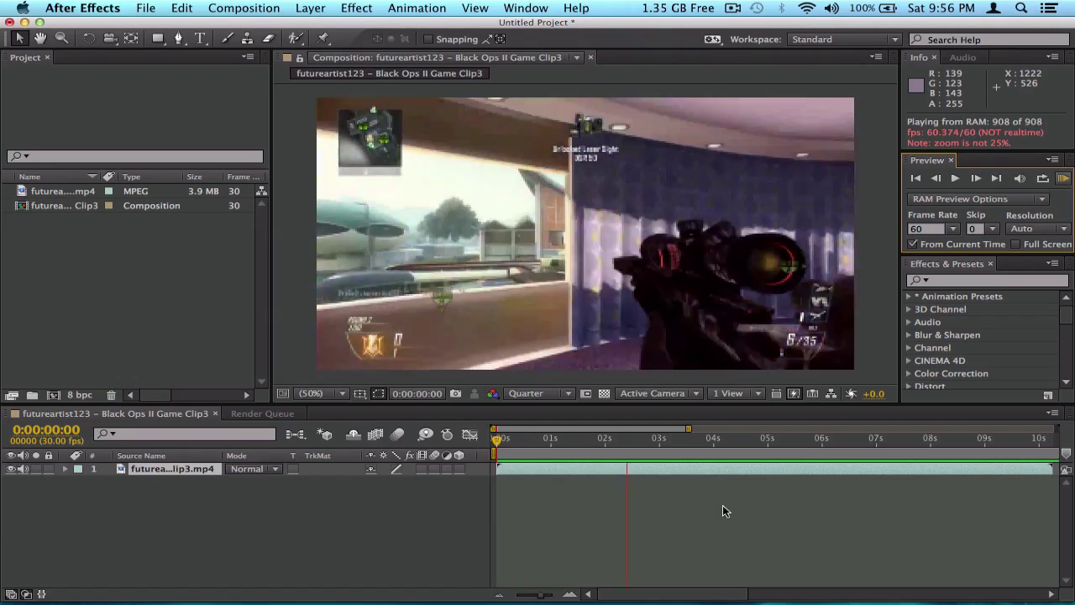
click(1064, 178)
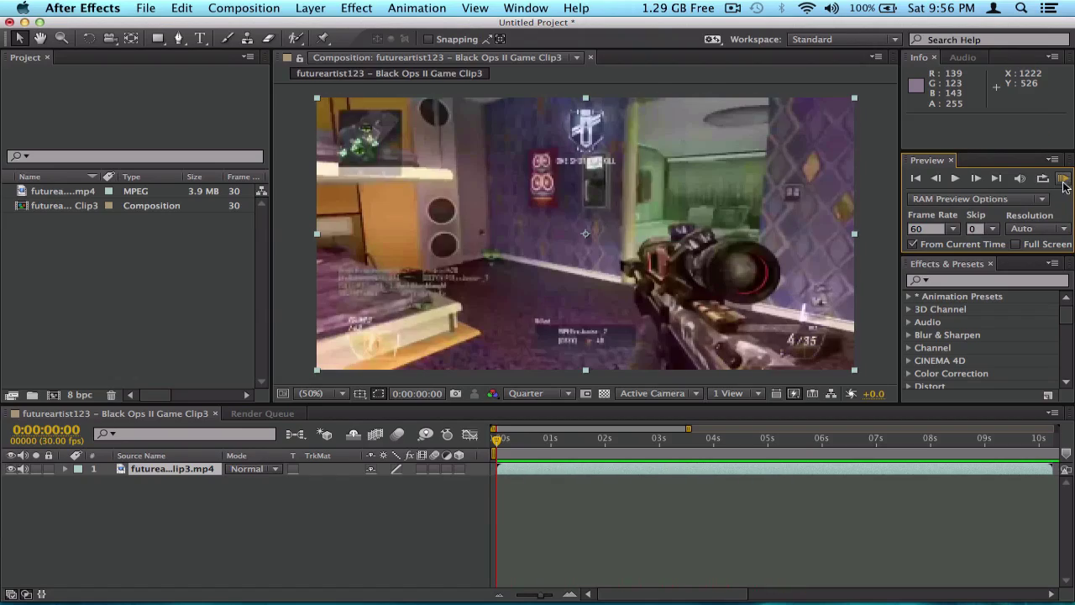
Step: Check the composition's frame rate in Composition Settings and cancel without changes
right_click(143, 420)
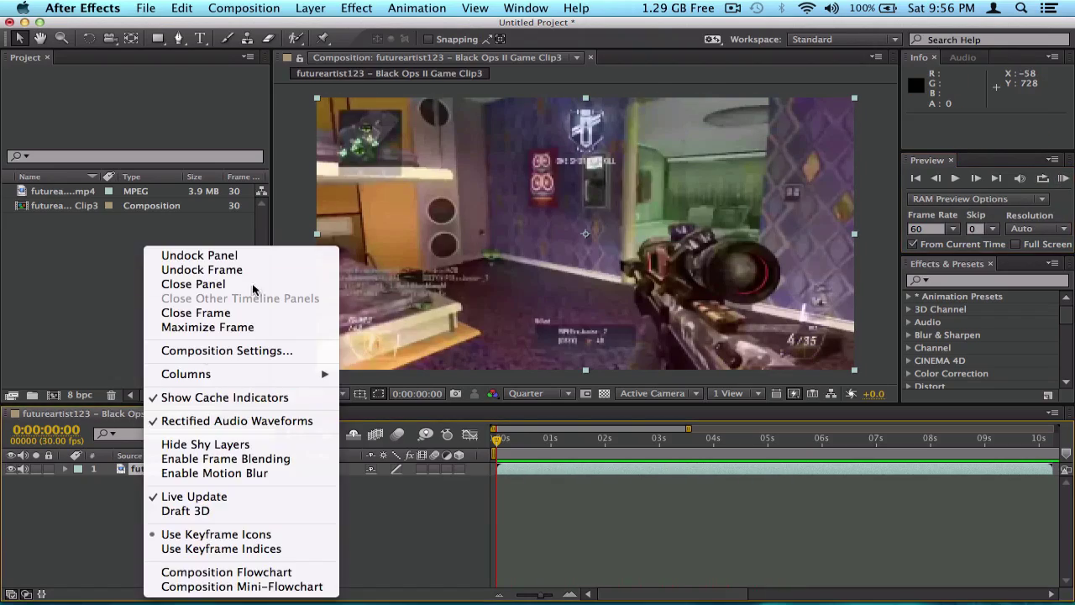
click(197, 356)
click(476, 285)
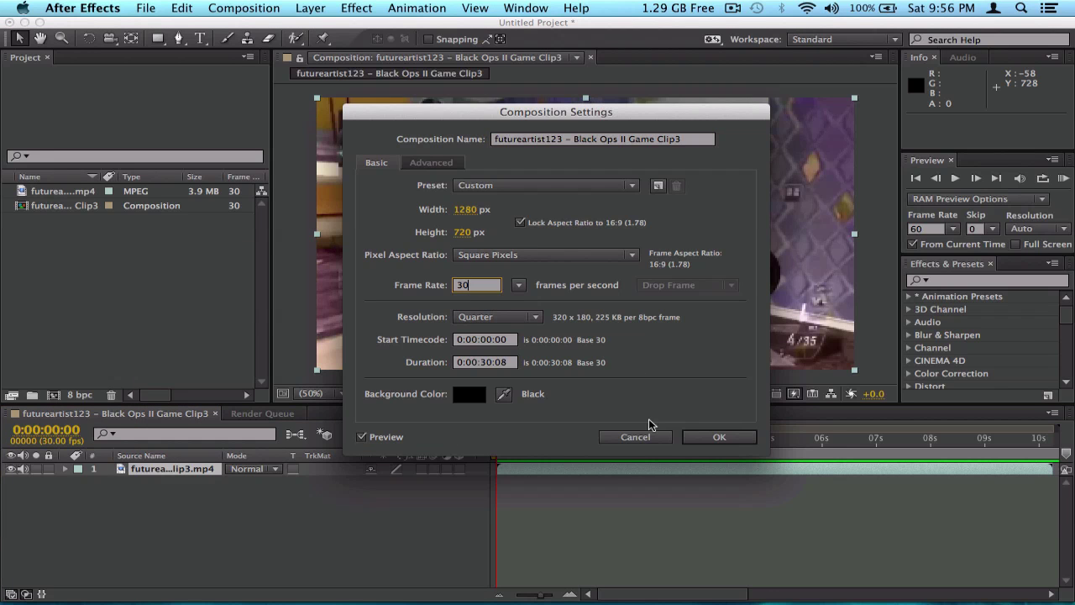
click(647, 433)
Step: Set the Preview panel's frame rate to Auto, matching the composition's 30 fps
click(1063, 180)
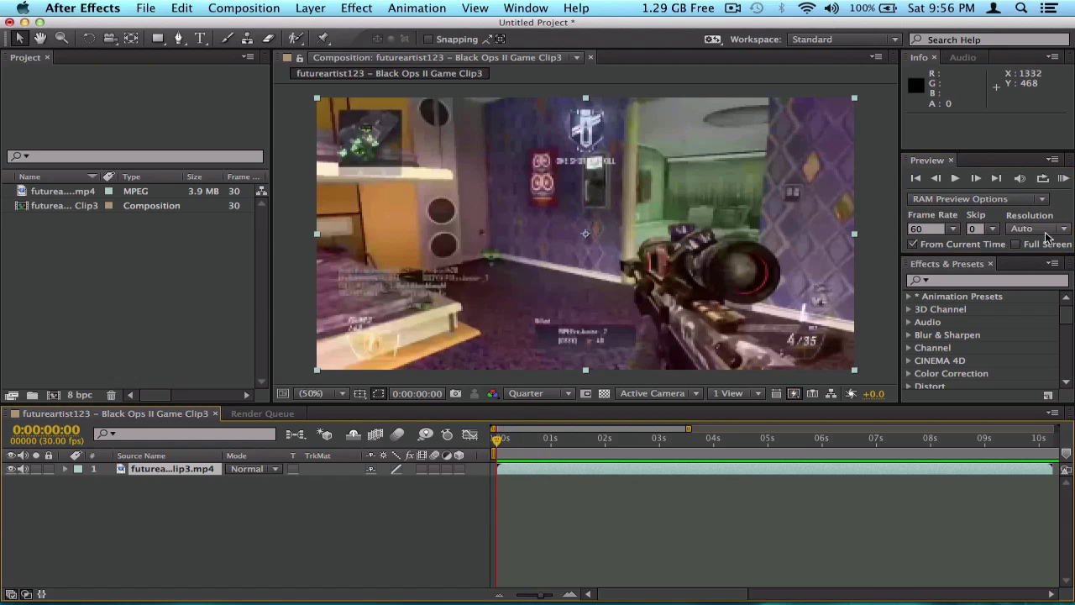
click(949, 234)
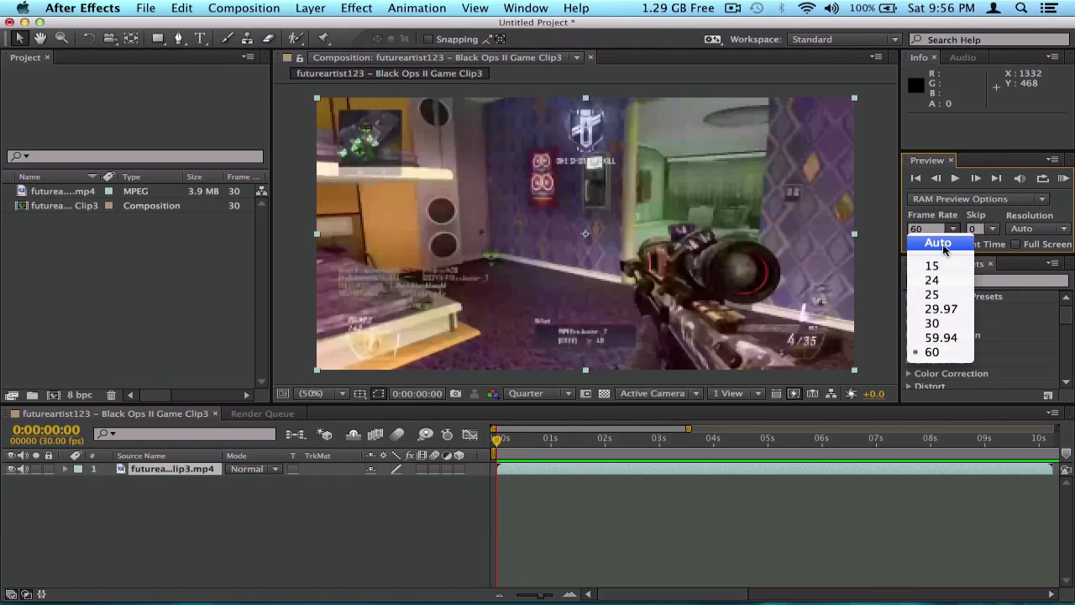
click(950, 241)
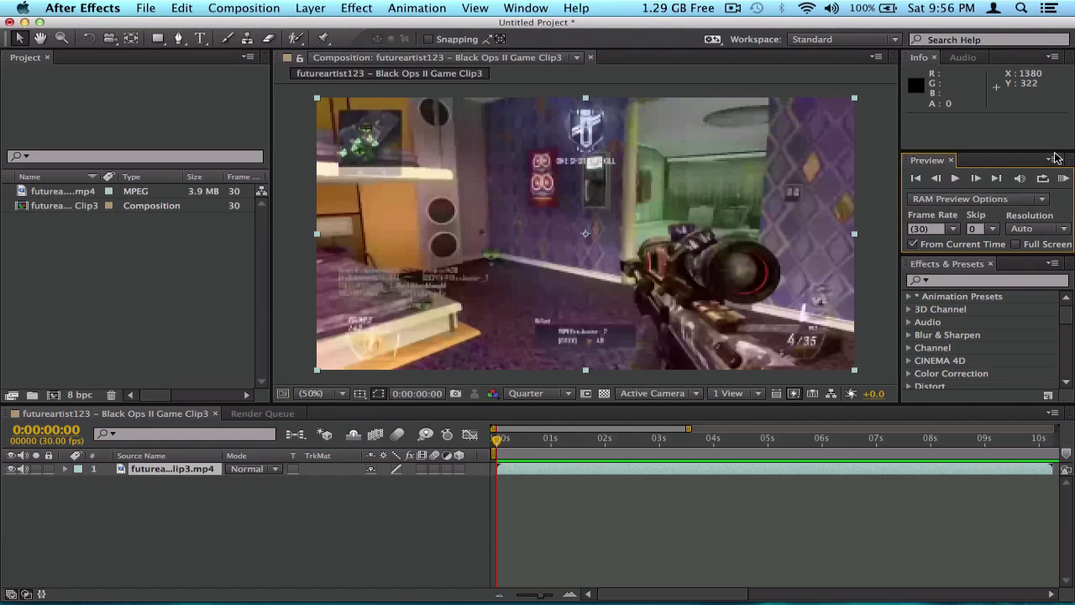
Step: Play and stop a 30 fps RAM preview, then a normal playback of the composition
click(1063, 179)
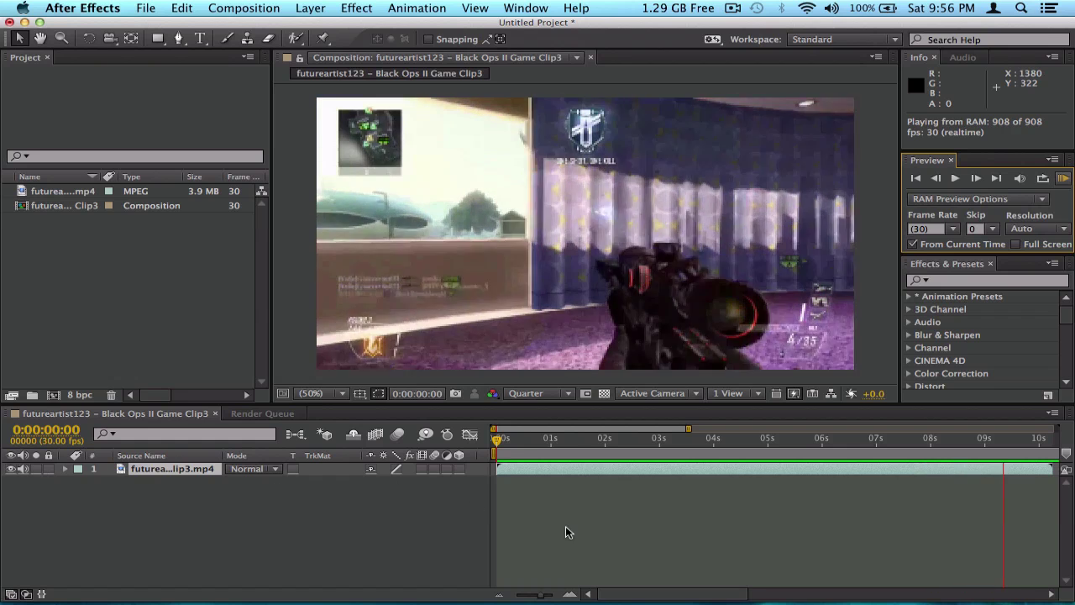
click(641, 284)
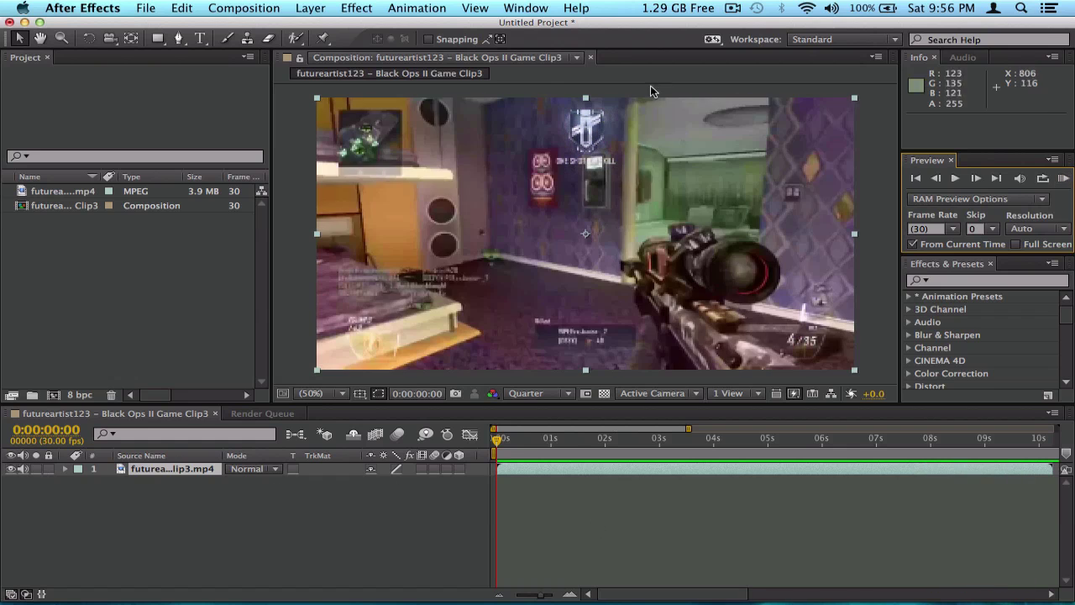
click(957, 179)
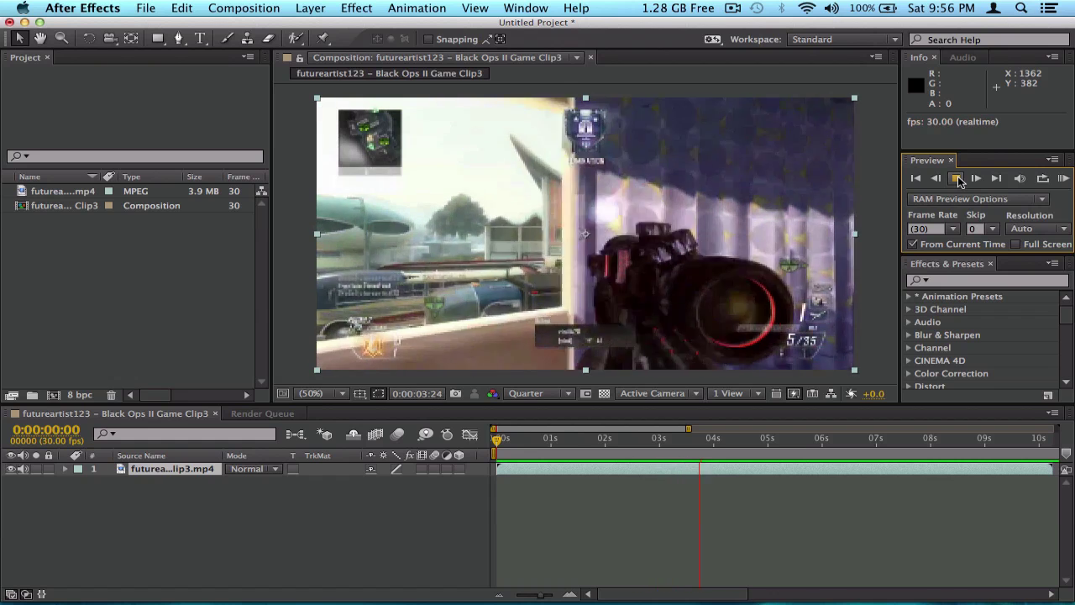
click(957, 179)
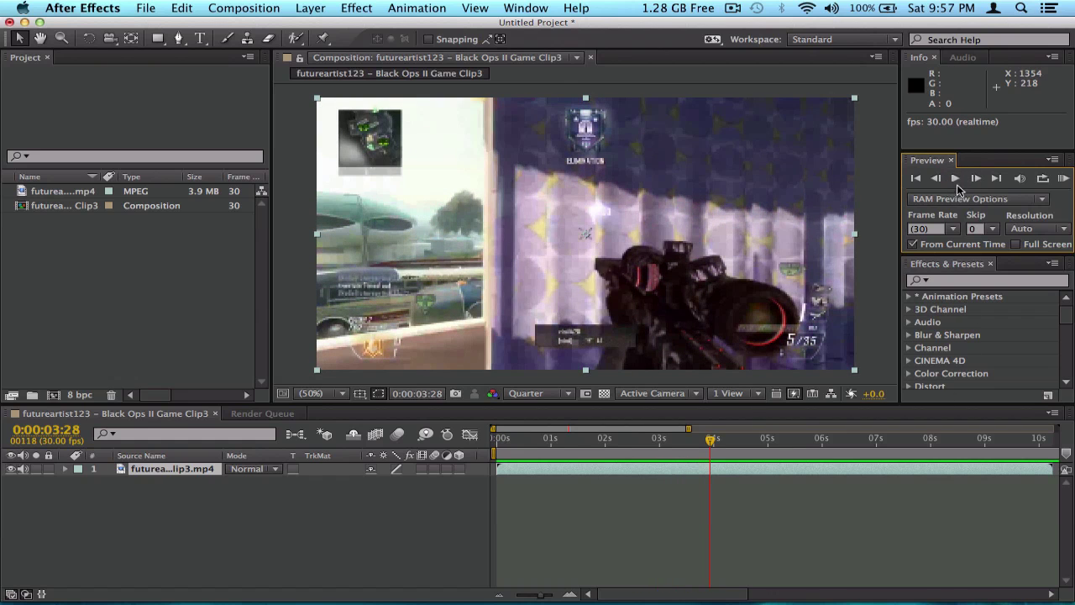
Step: Return to 0:00:00:00 and play, then stop, an audio-only preview
key(Home)
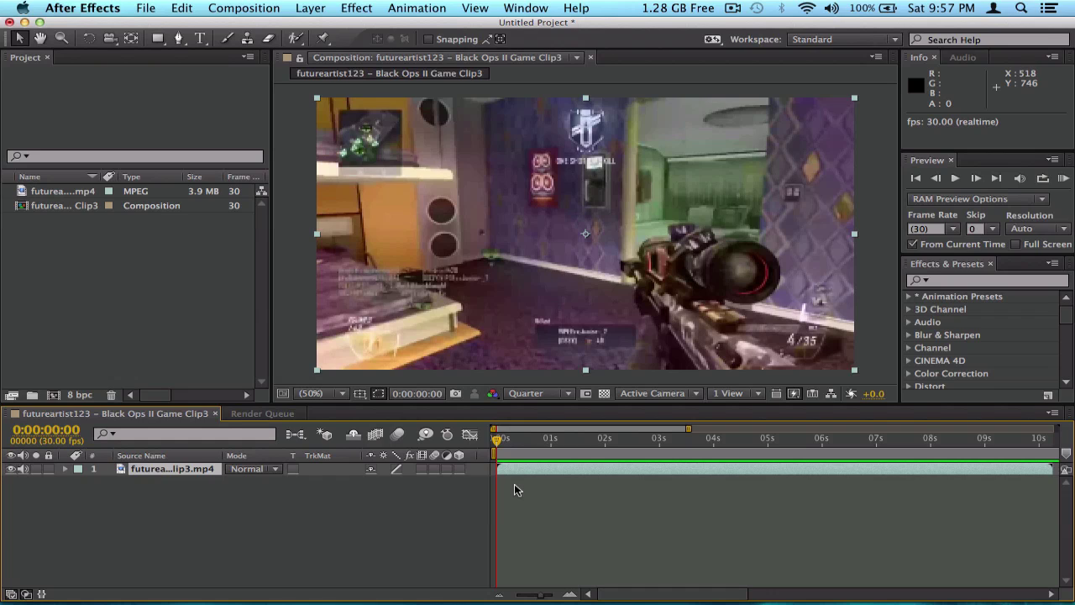
key(KP_Decimal)
click(565, 521)
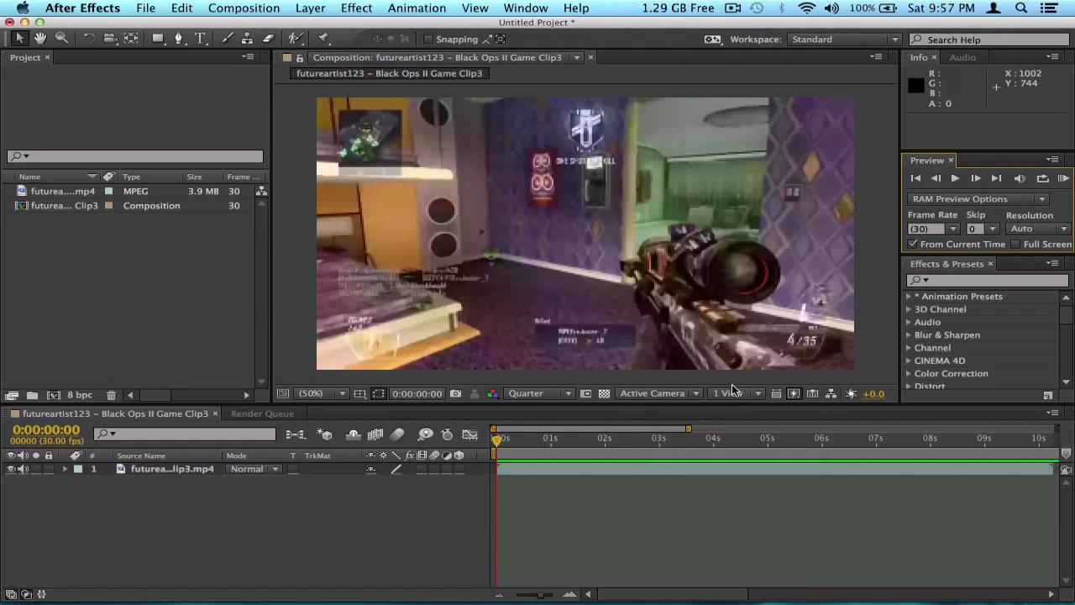
click(955, 178)
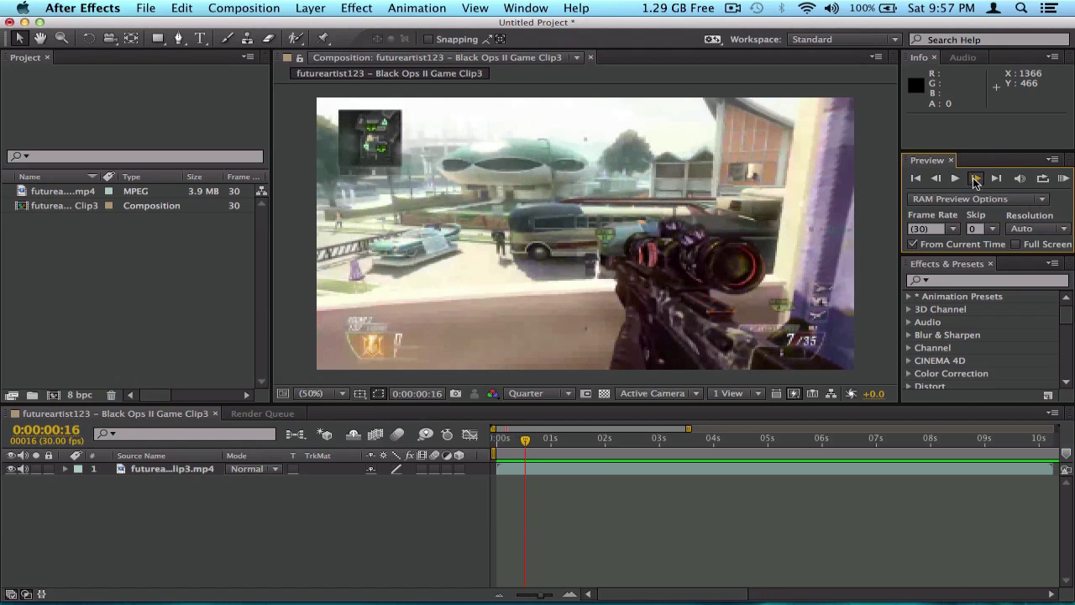
click(994, 182)
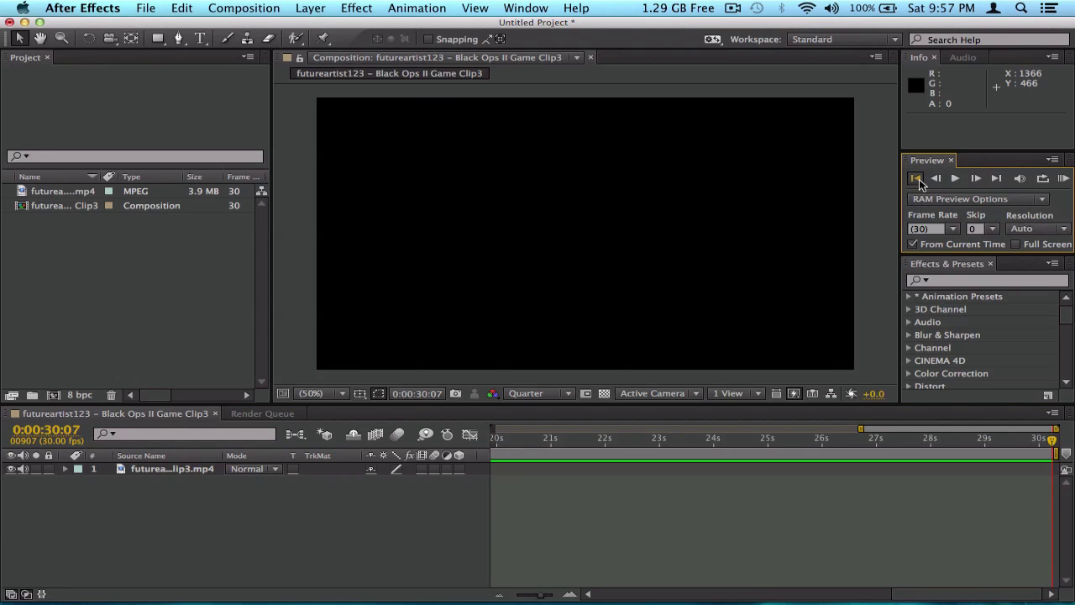
click(917, 180)
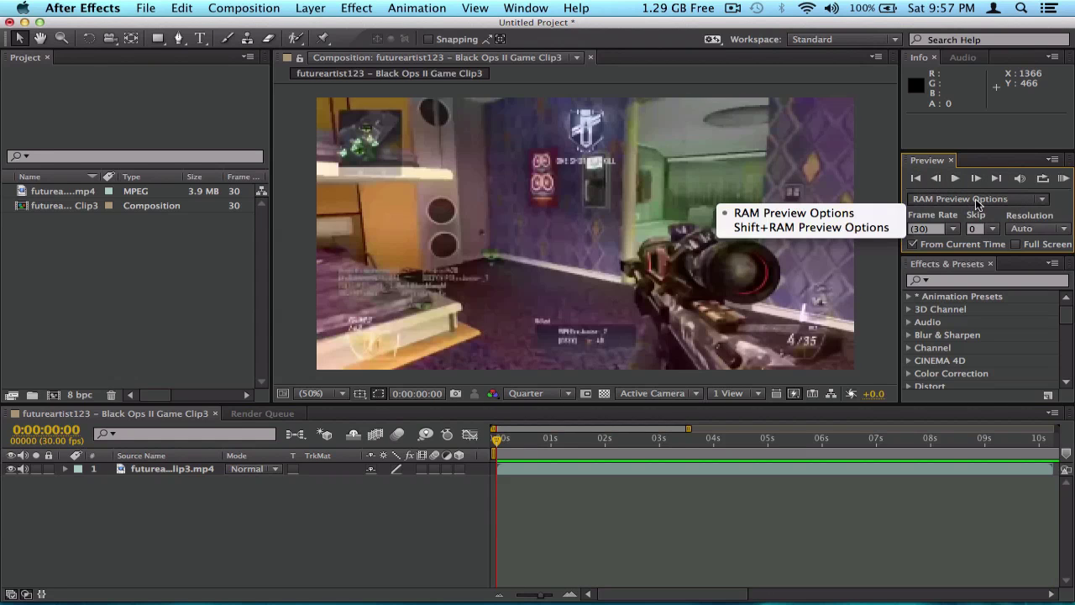
Step: Cycle the preview loop mode and RAM-preview the 0:00:05:08 composition, stopping it with Space
click(1045, 182)
click(1042, 181)
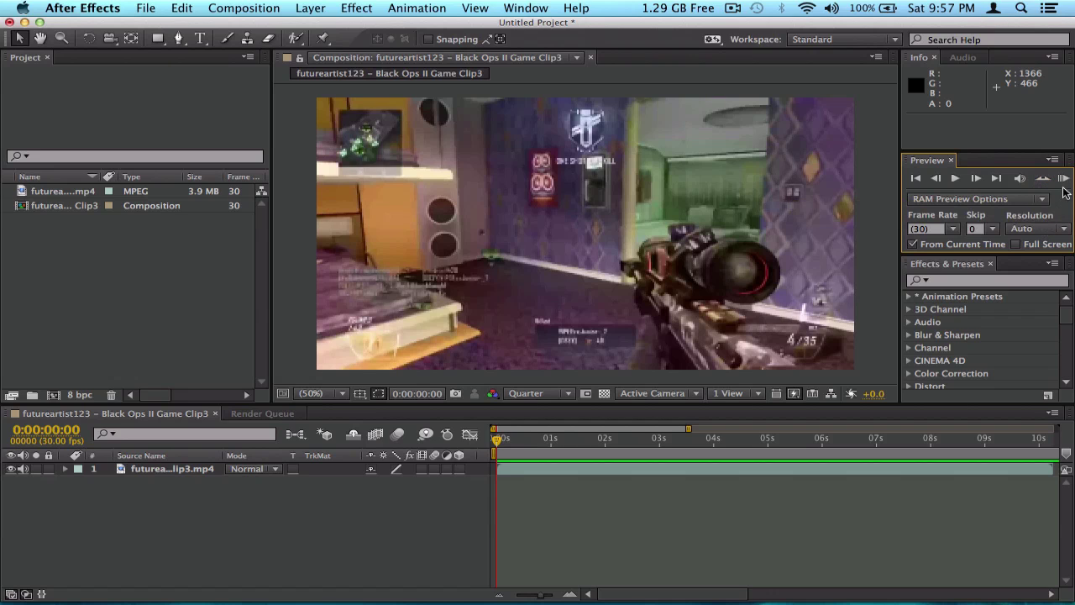
click(1064, 180)
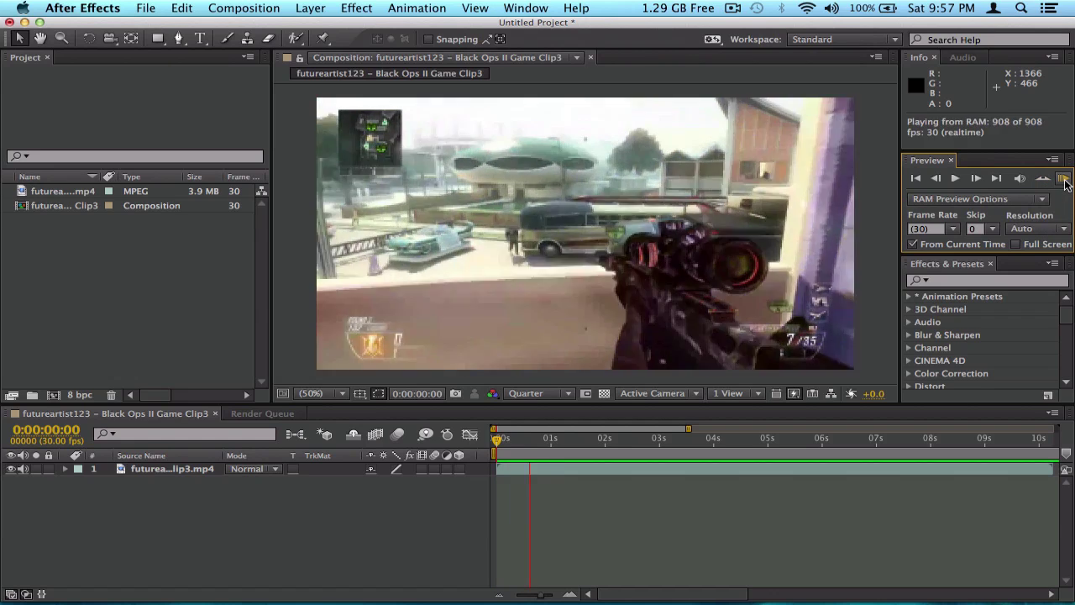
click(1064, 180)
click(1064, 180)
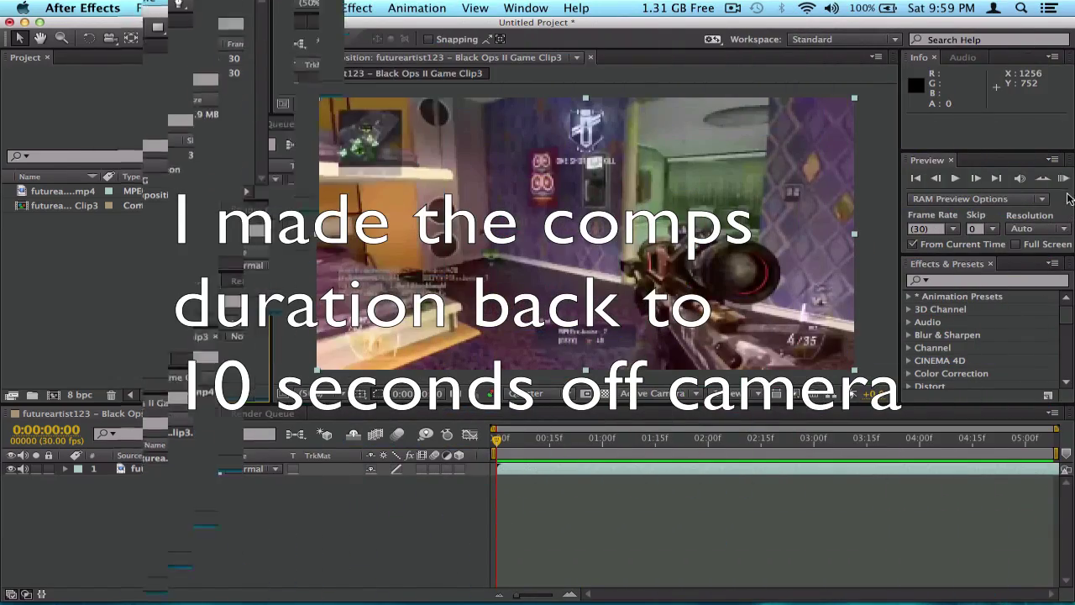
click(1064, 180)
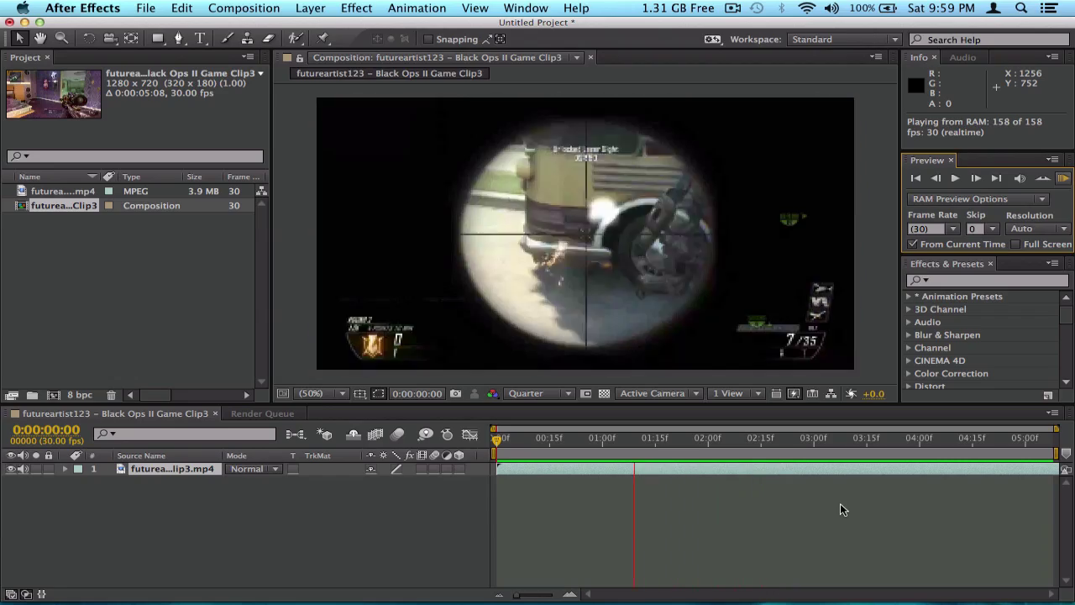
key(space)
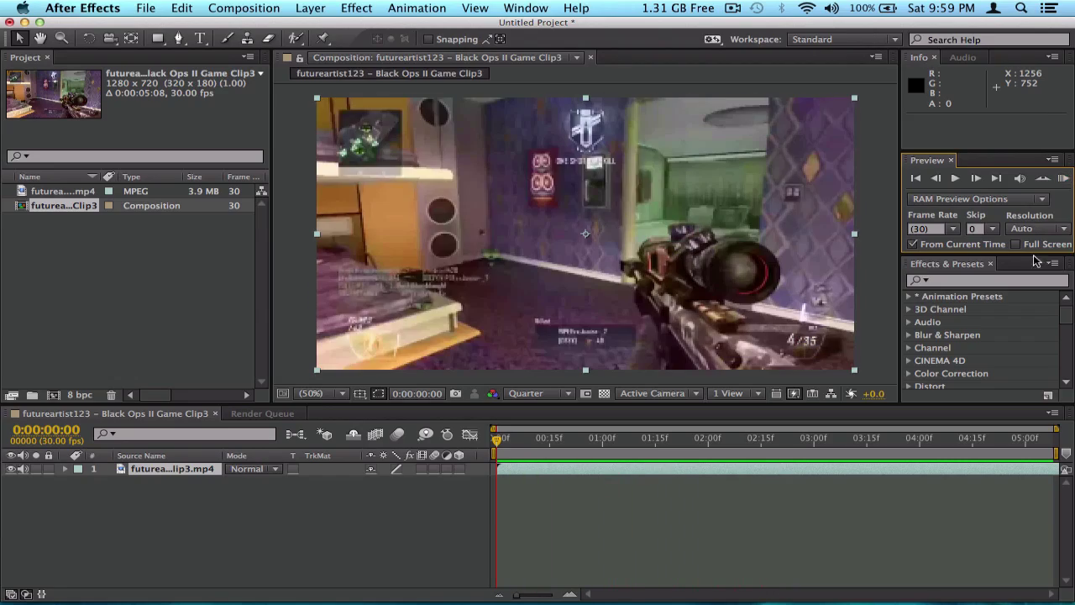
Step: Run the RAM preview again and stop it back at the first frame
click(1063, 178)
click(1063, 179)
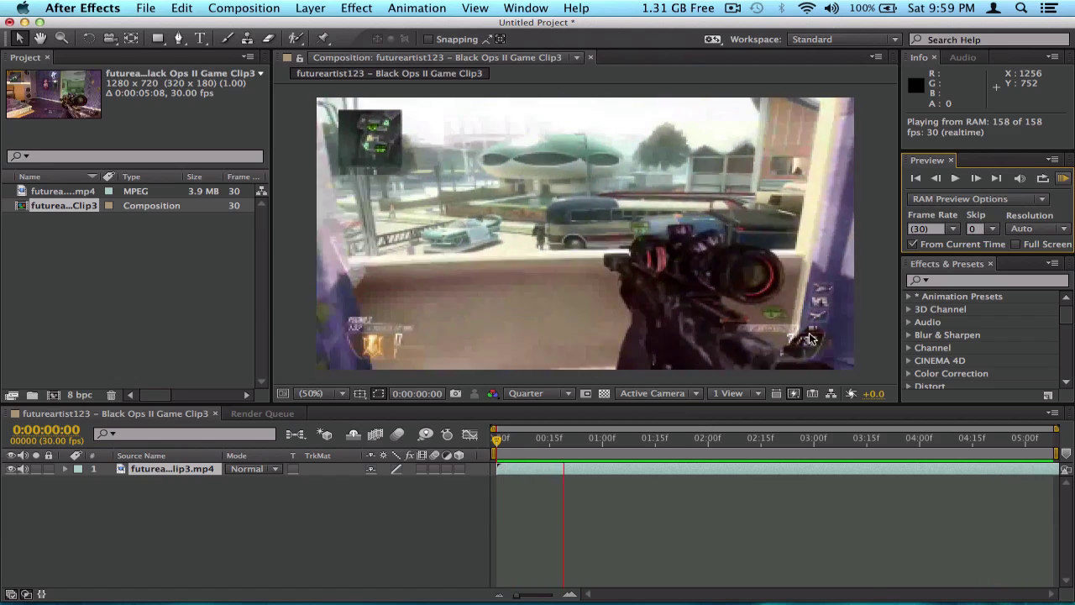
click(781, 468)
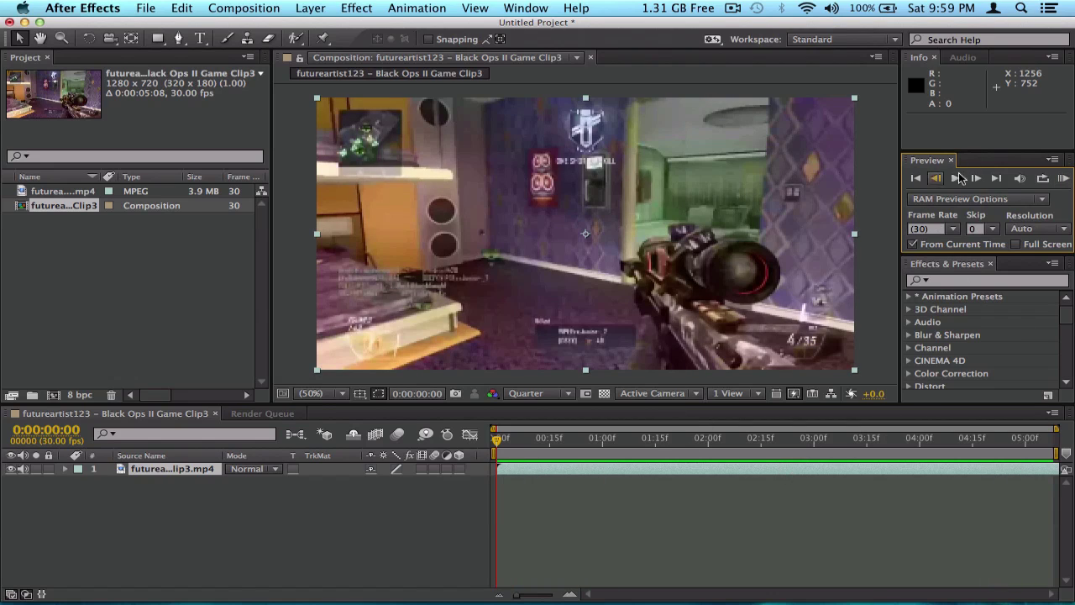
click(950, 263)
scroll(967, 327, down, 2)
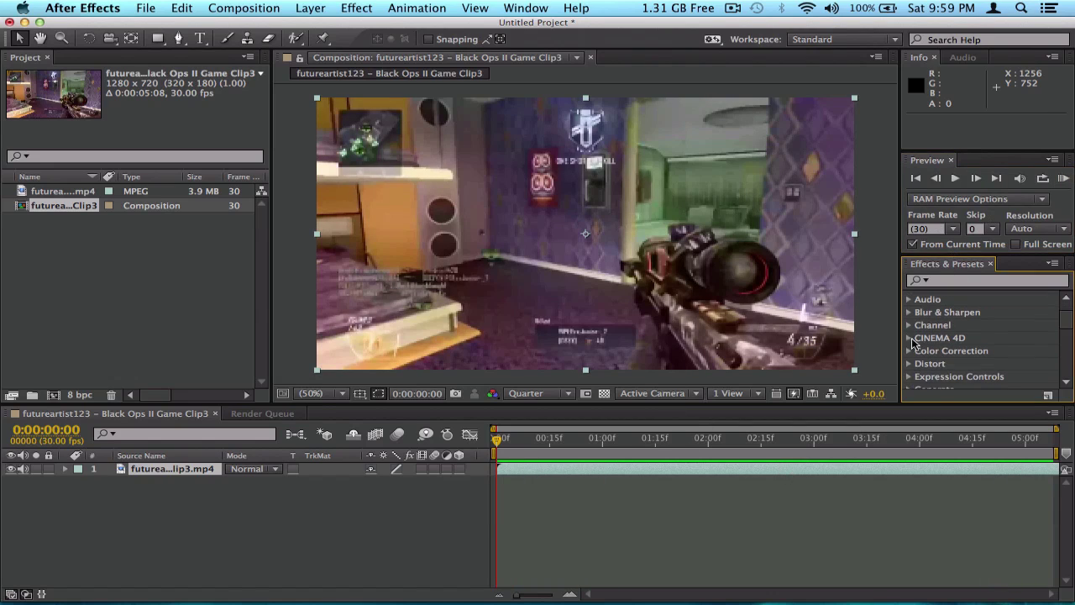
click(911, 338)
click(909, 342)
click(909, 350)
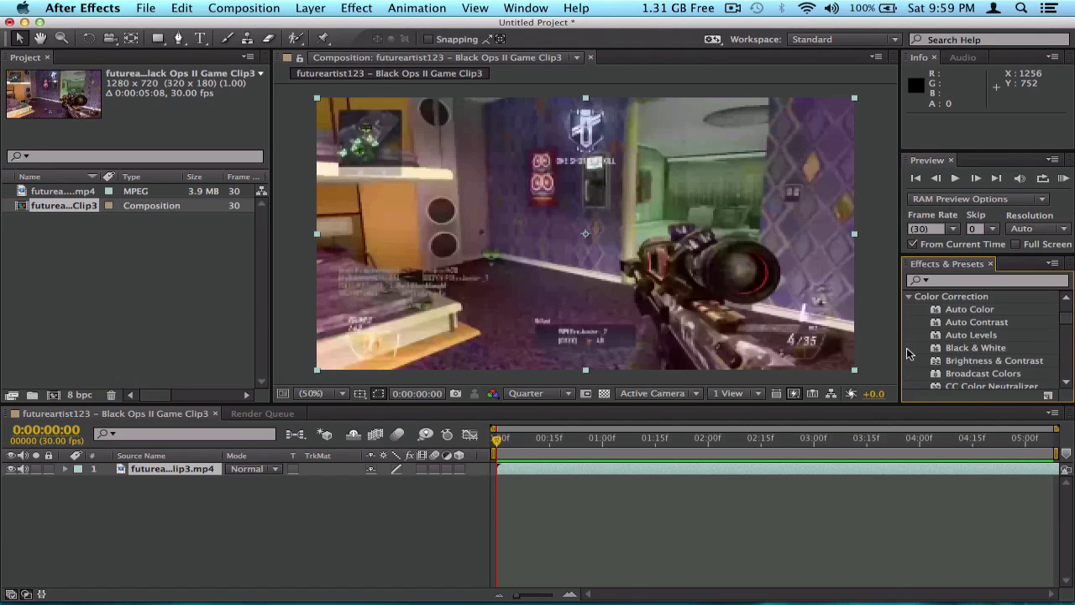
scroll(939, 375, down, 10)
scroll(970, 349, up, 10)
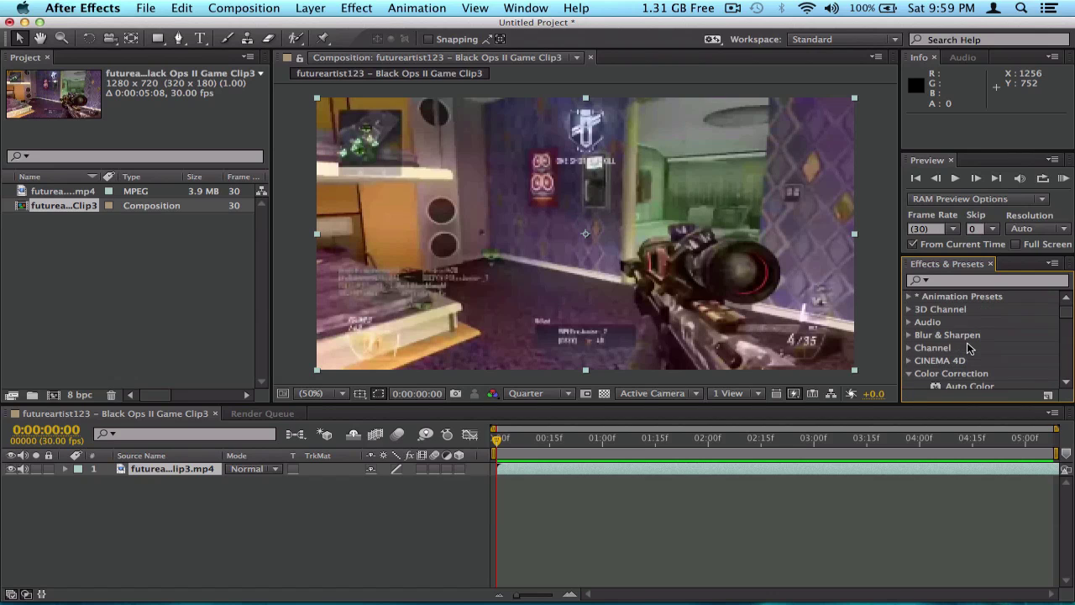
scroll(962, 320, down, 10)
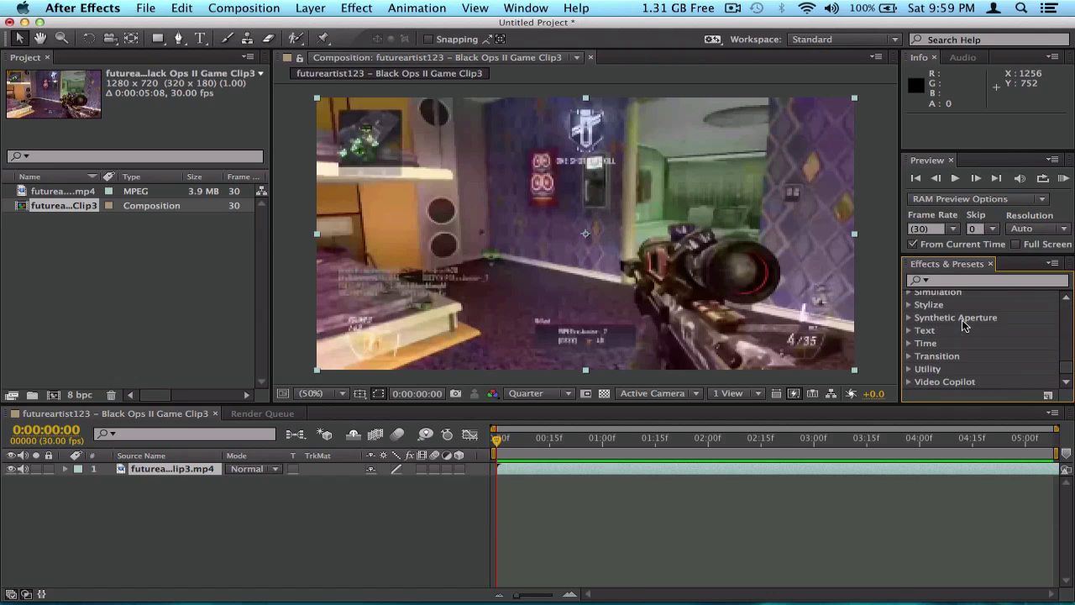
scroll(962, 320, up, 10)
scroll(962, 320, down, 10)
key(super+alt+0)
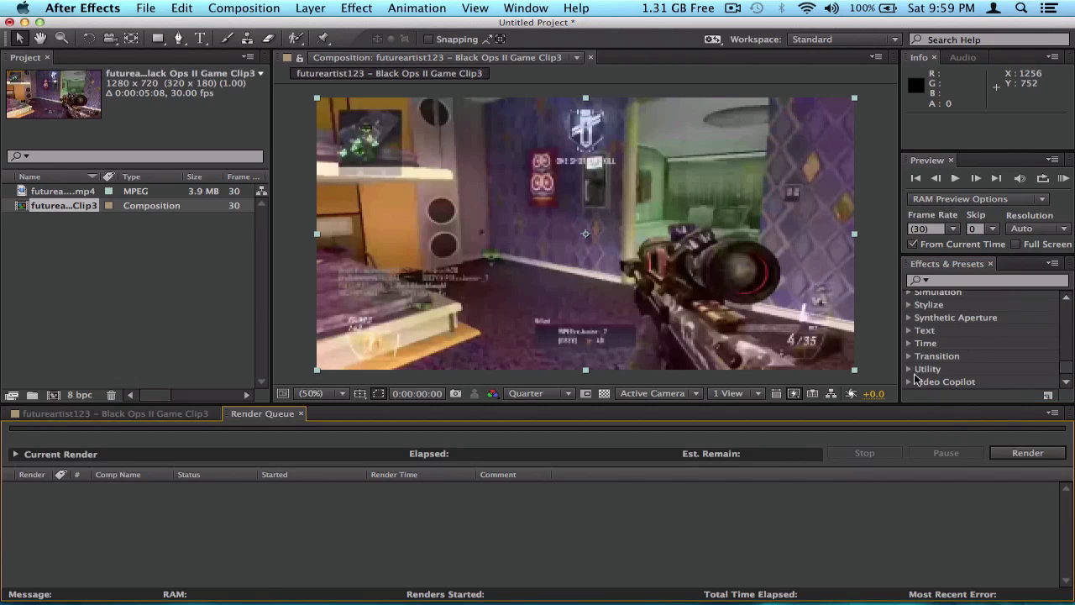
click(117, 413)
scroll(983, 327, up, 10)
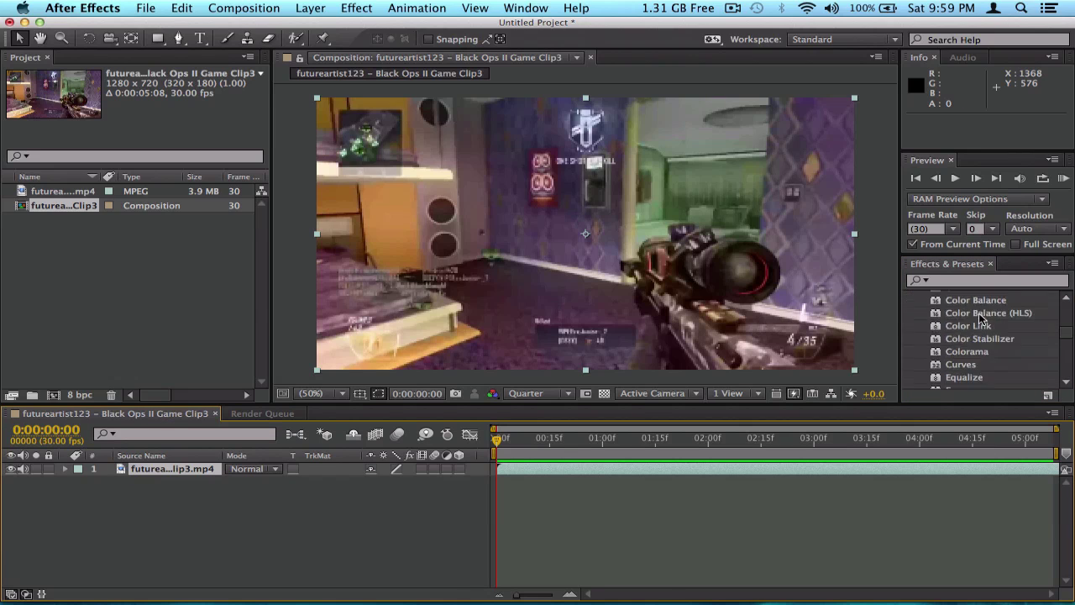
scroll(951, 344, down, 2)
click(914, 329)
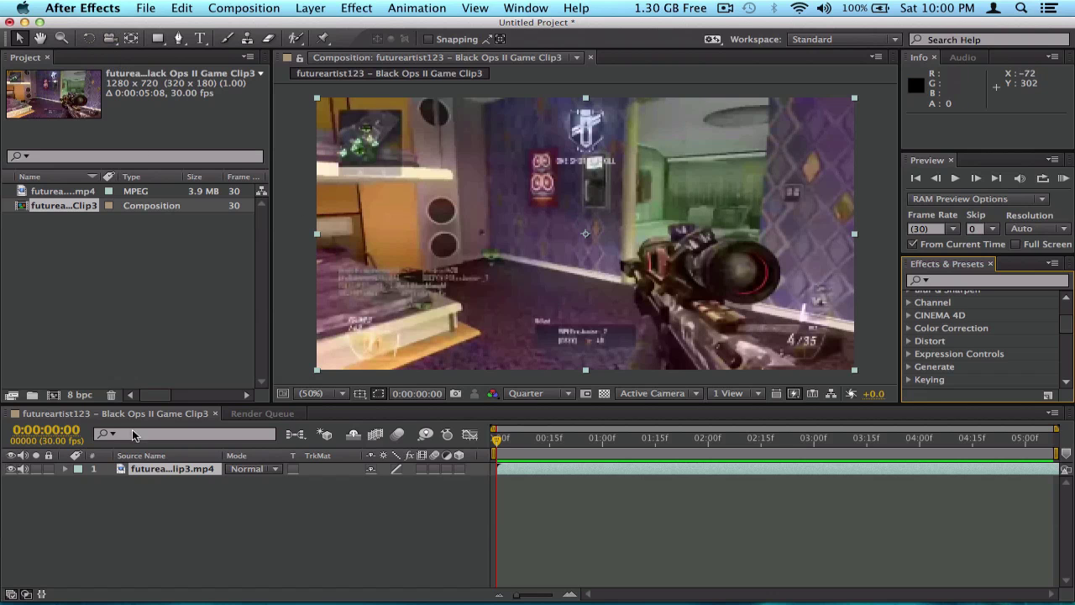
click(63, 476)
Step: Rotate the gameplay layer 14.4° with the Rotation tool and view the composition at 100%
click(65, 469)
click(65, 469)
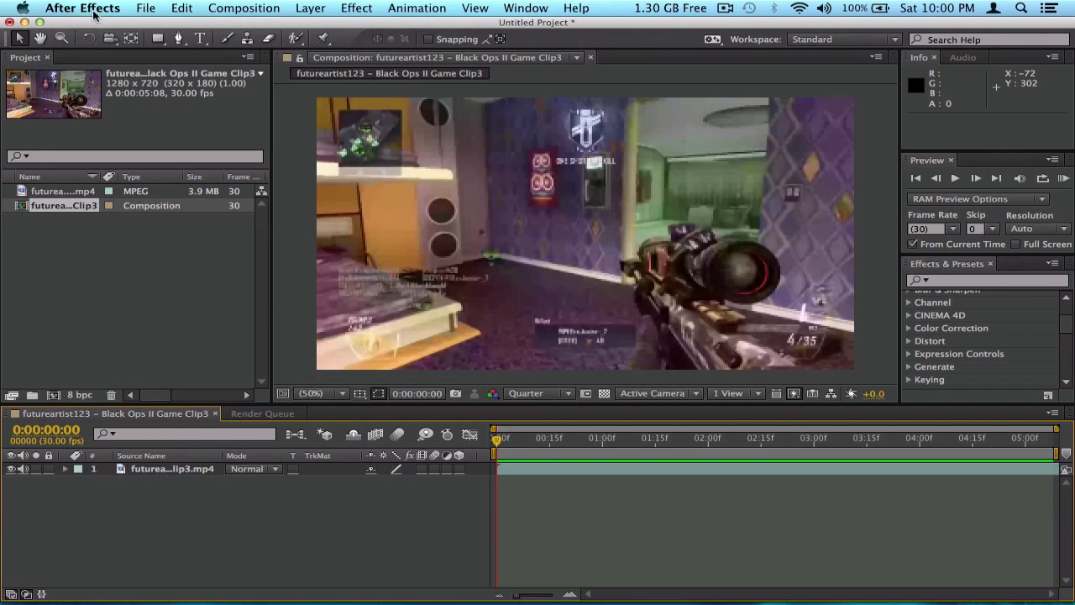
click(89, 38)
drag(513, 233, 292, 298)
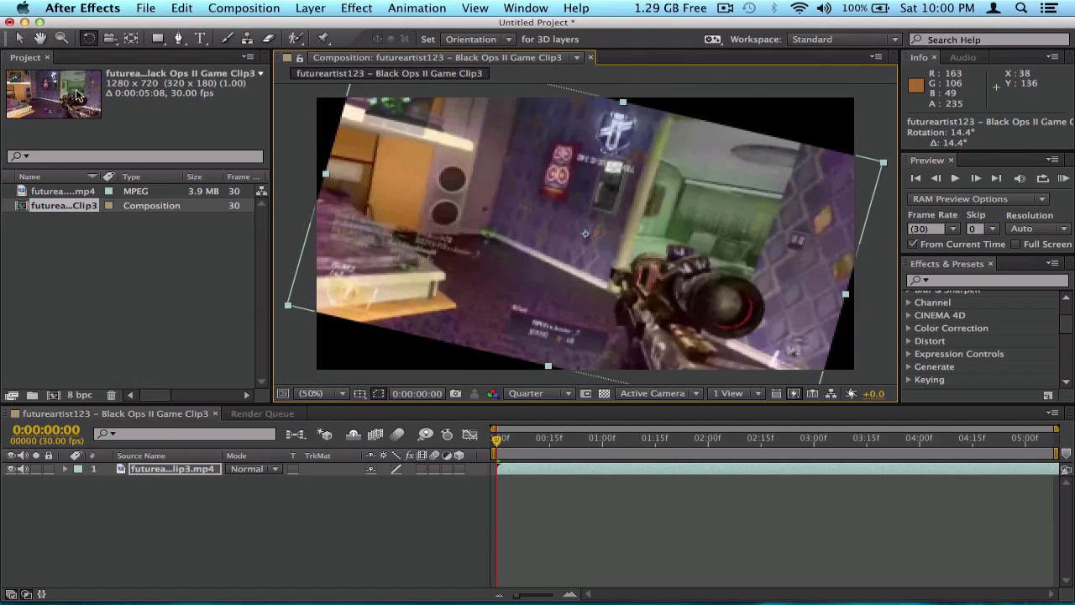
click(324, 393)
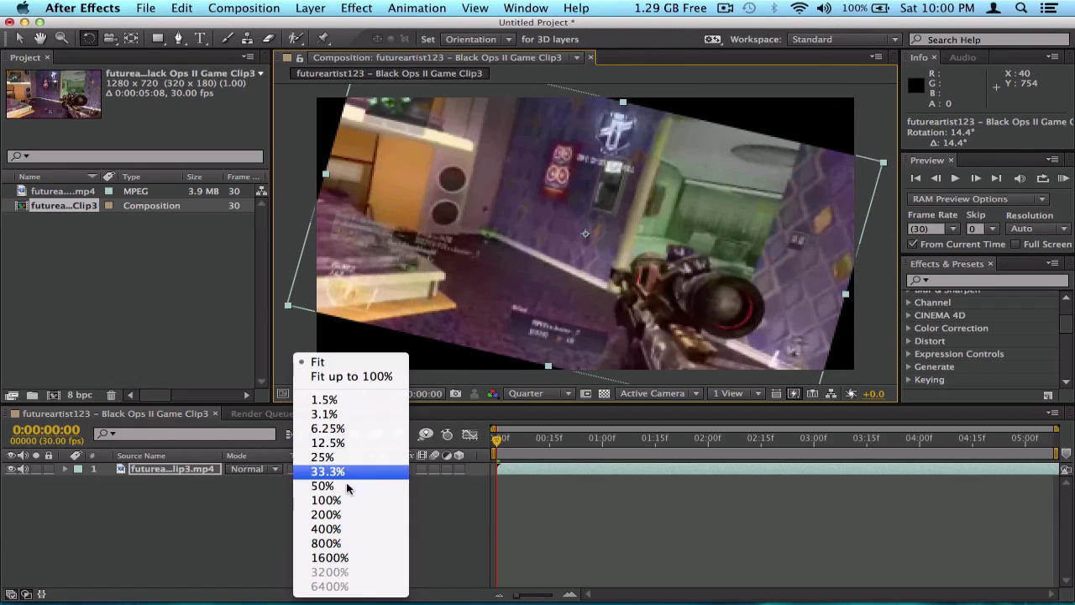
click(340, 505)
click(20, 39)
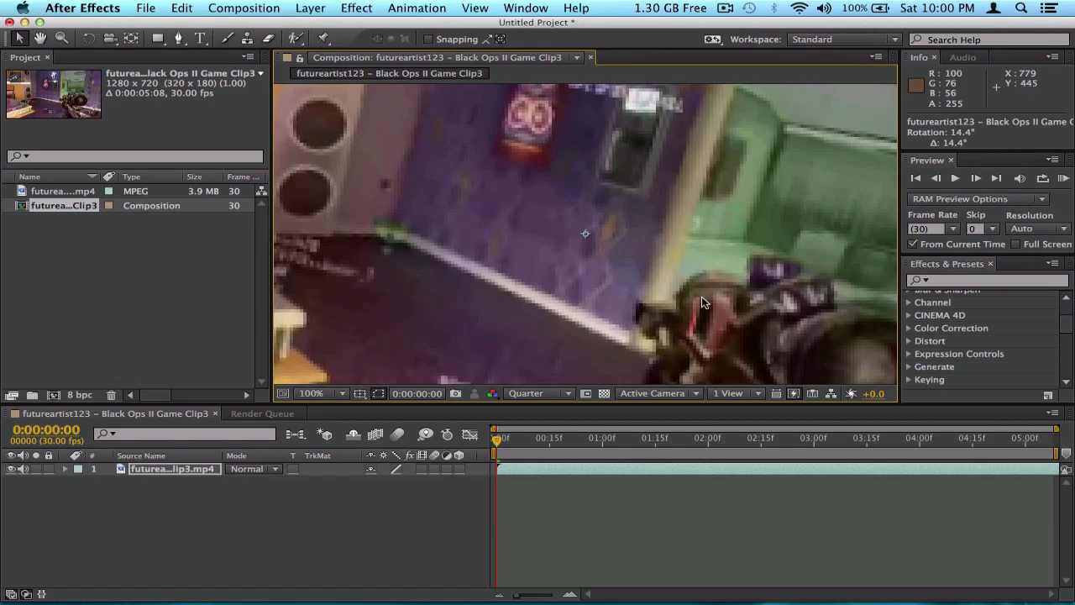
Step: Drag the footage layer up-left, fit the viewer, and reset layer 1's Transform properties
drag(703, 299, 592, 257)
click(326, 394)
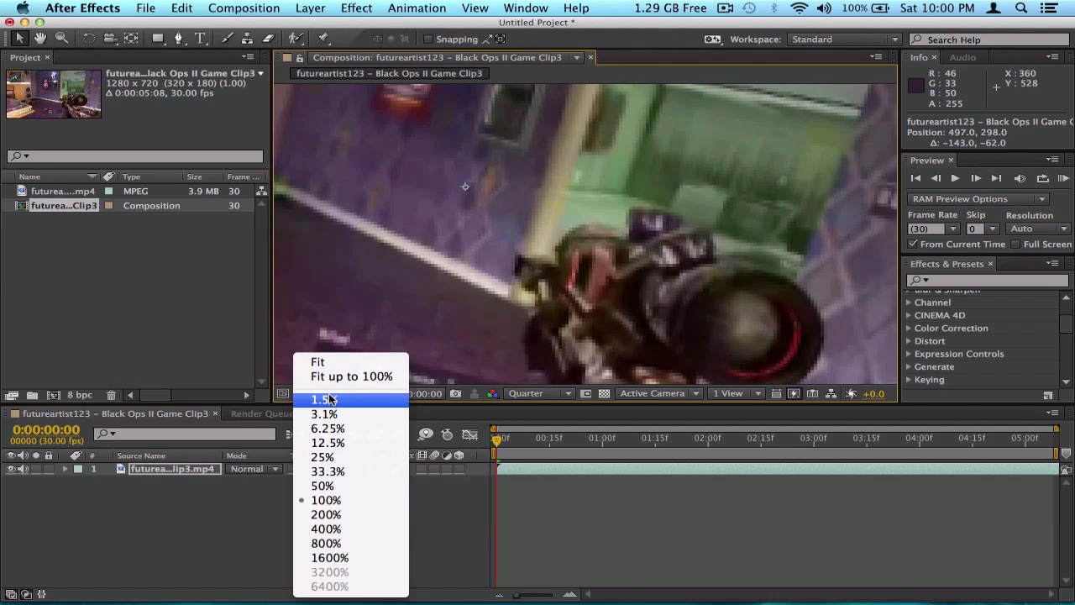
click(319, 362)
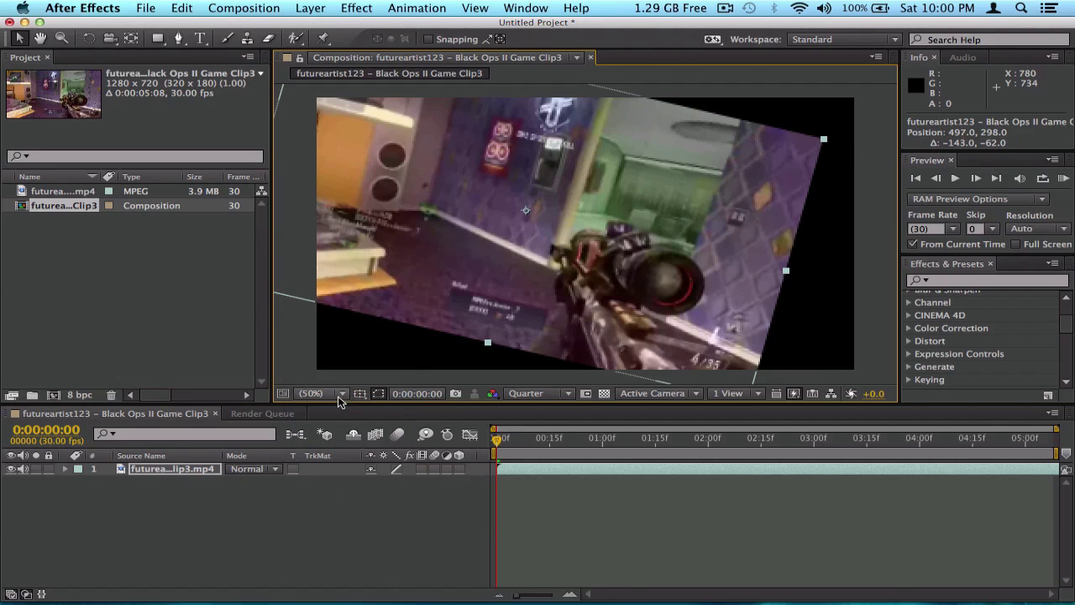
click(64, 470)
click(377, 483)
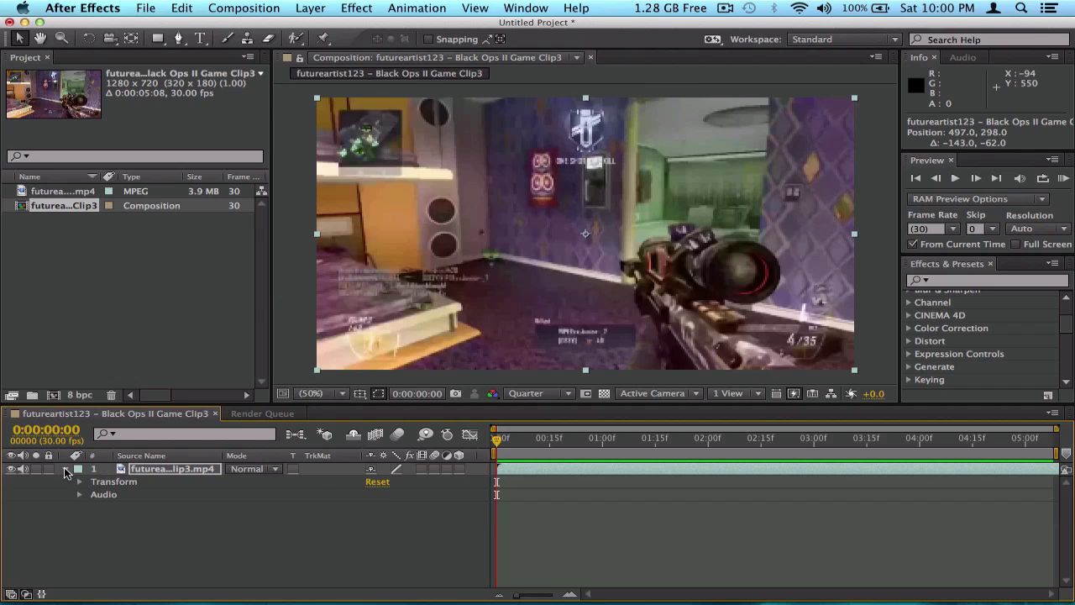
click(65, 470)
Step: View at 100%, drag the footage layer around, then fit the composition back in the viewer
click(352, 393)
click(342, 393)
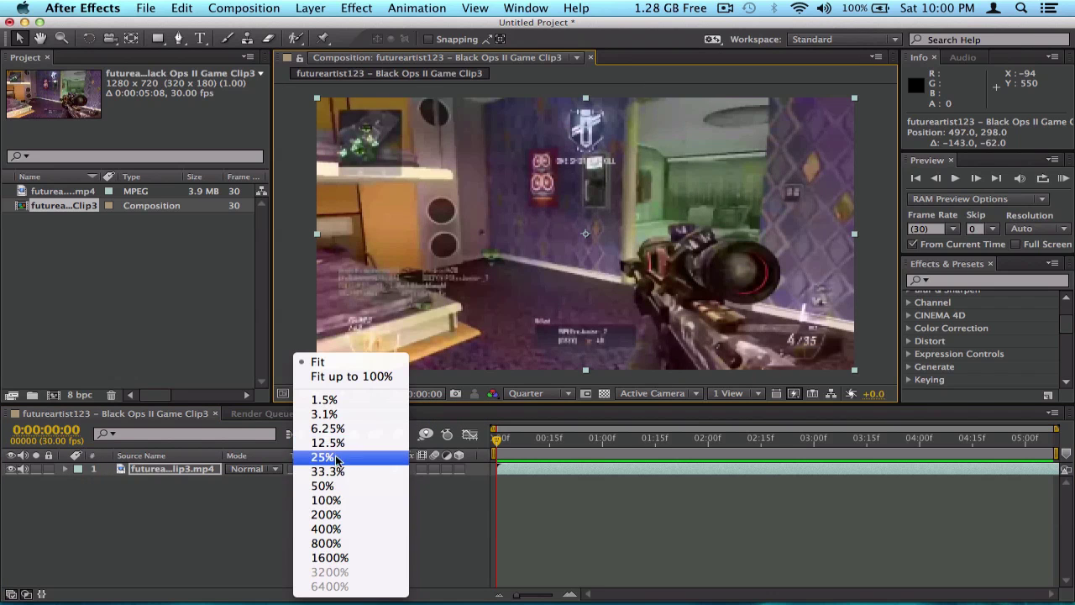
click(328, 501)
drag(620, 236, 439, 146)
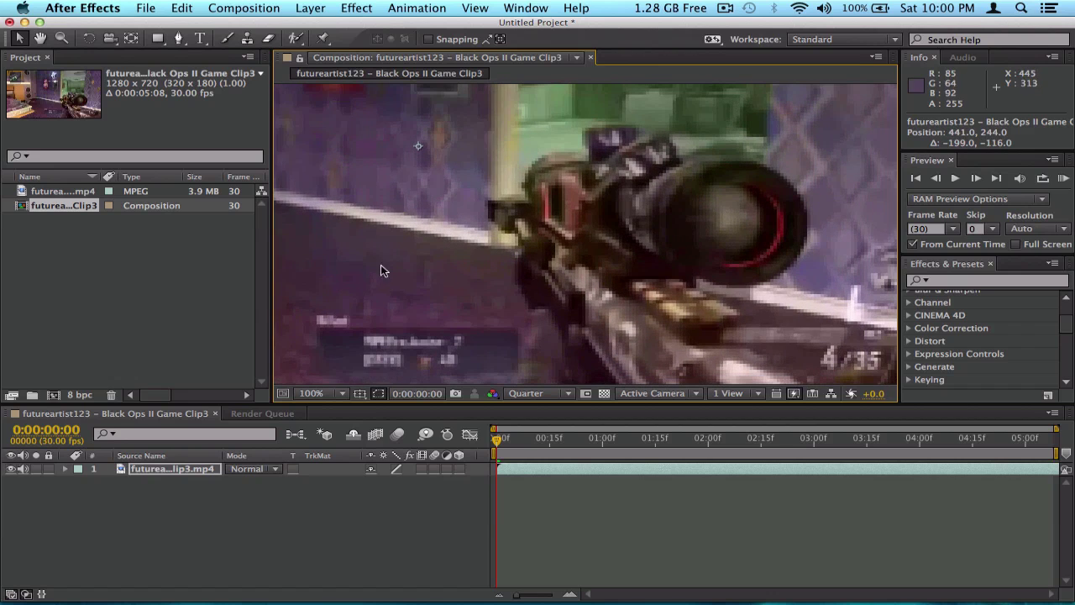
click(331, 391)
click(336, 363)
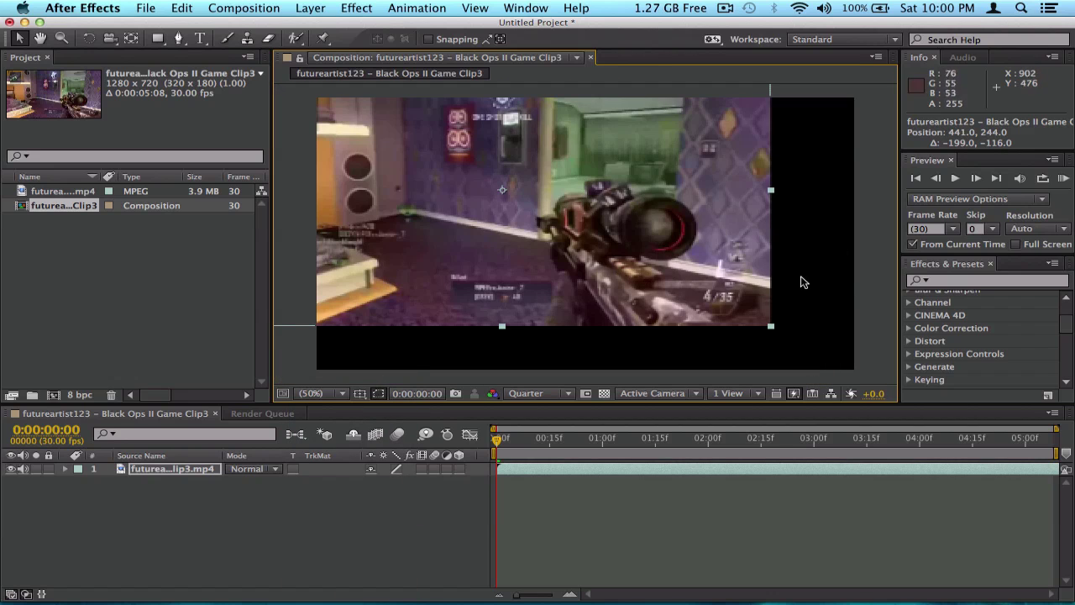
Step: Reset the clip layer's Transform again so it fills the frame, then collapse layer 1
click(342, 393)
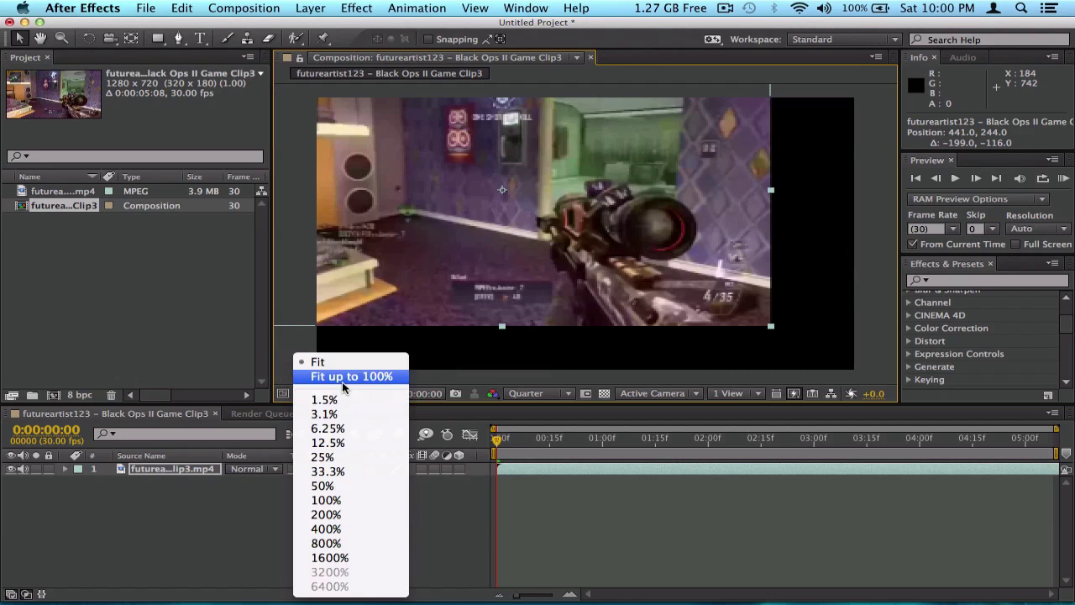
click(184, 519)
click(66, 470)
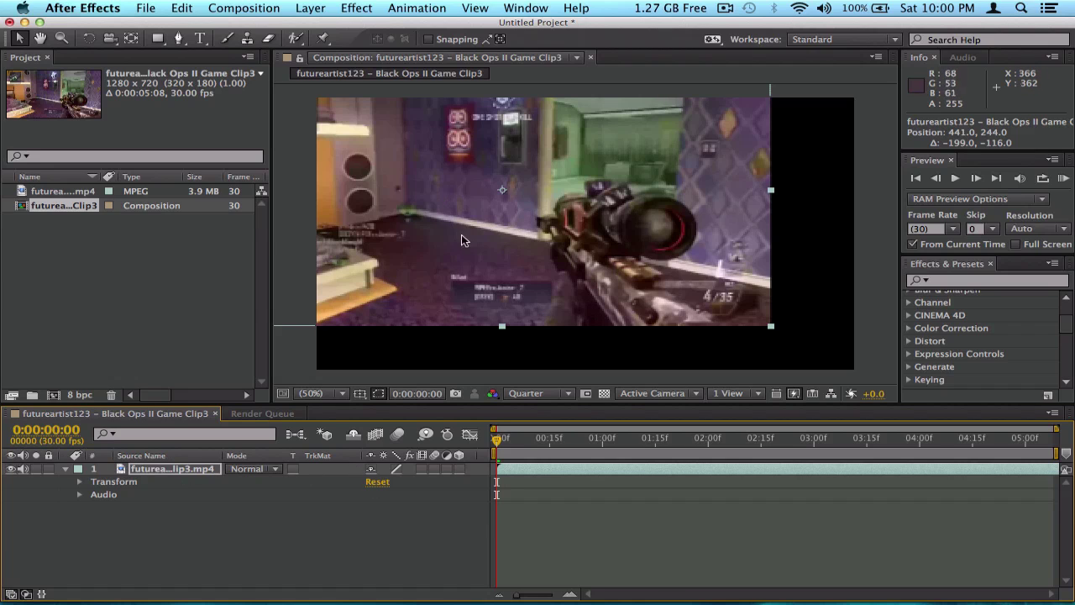
click(378, 483)
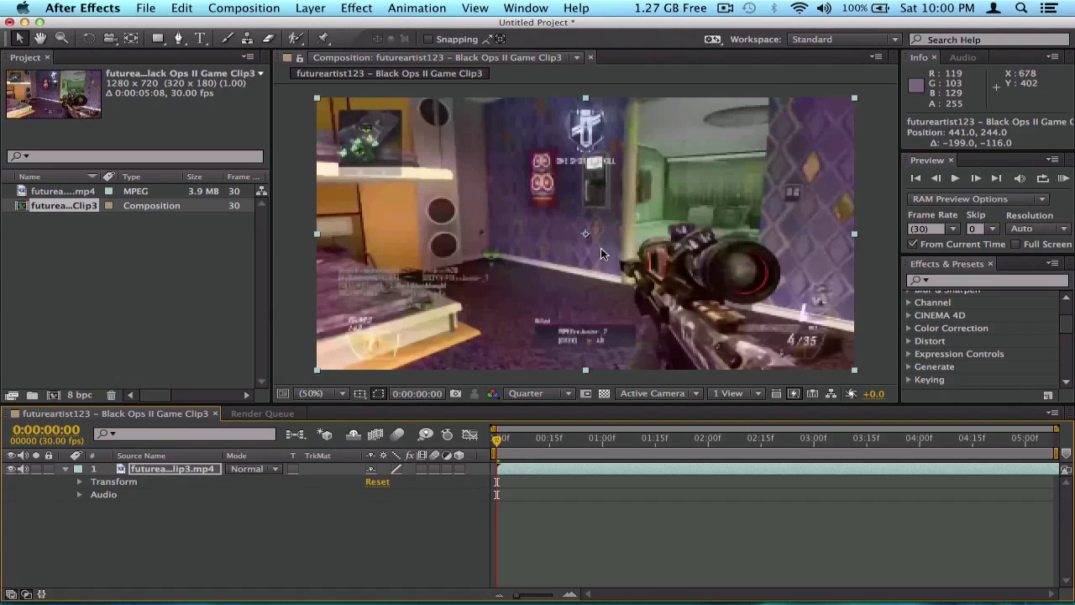
click(67, 469)
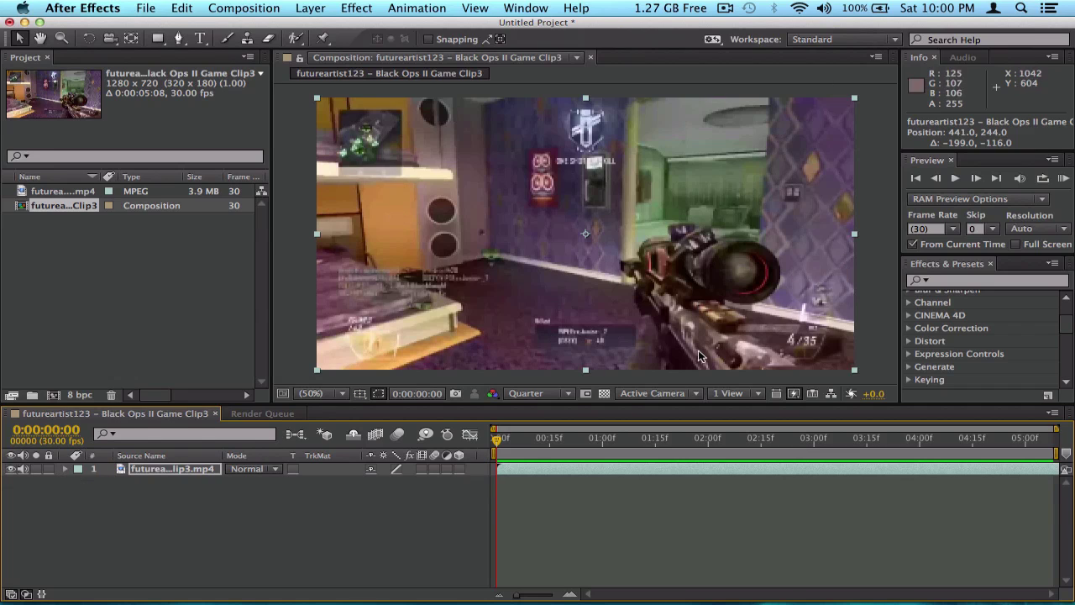
click(336, 395)
click(336, 503)
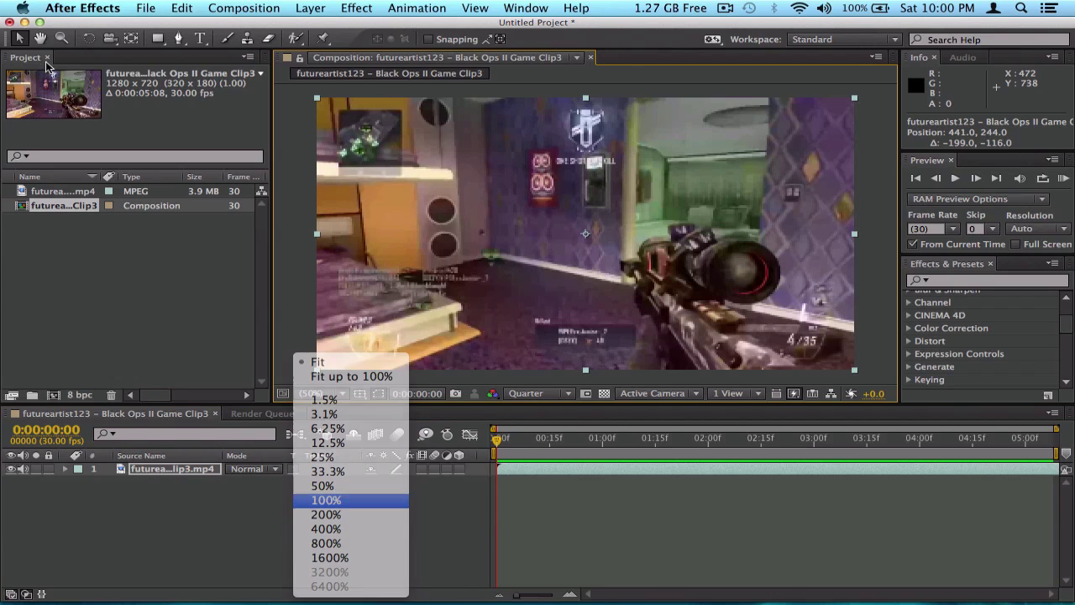
click(39, 38)
drag(636, 228, 376, 155)
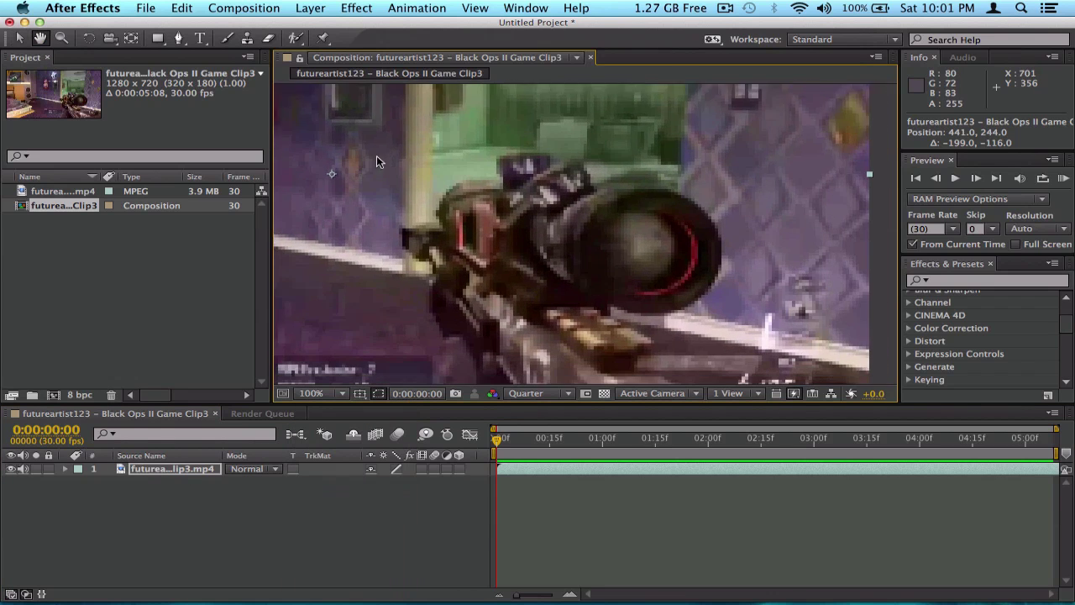
drag(773, 252, 401, 238)
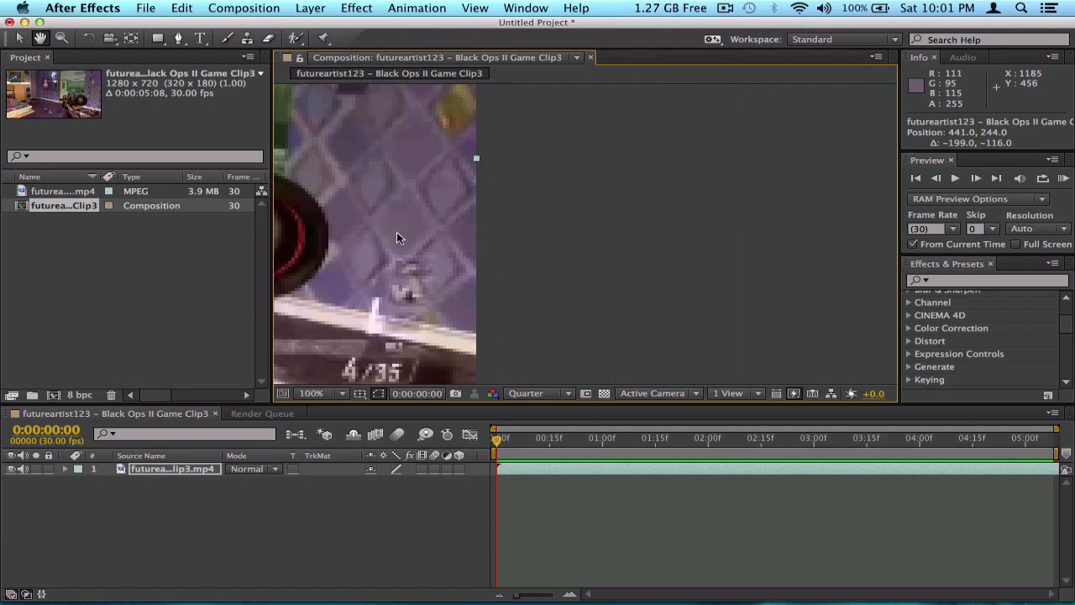
drag(429, 174, 653, 186)
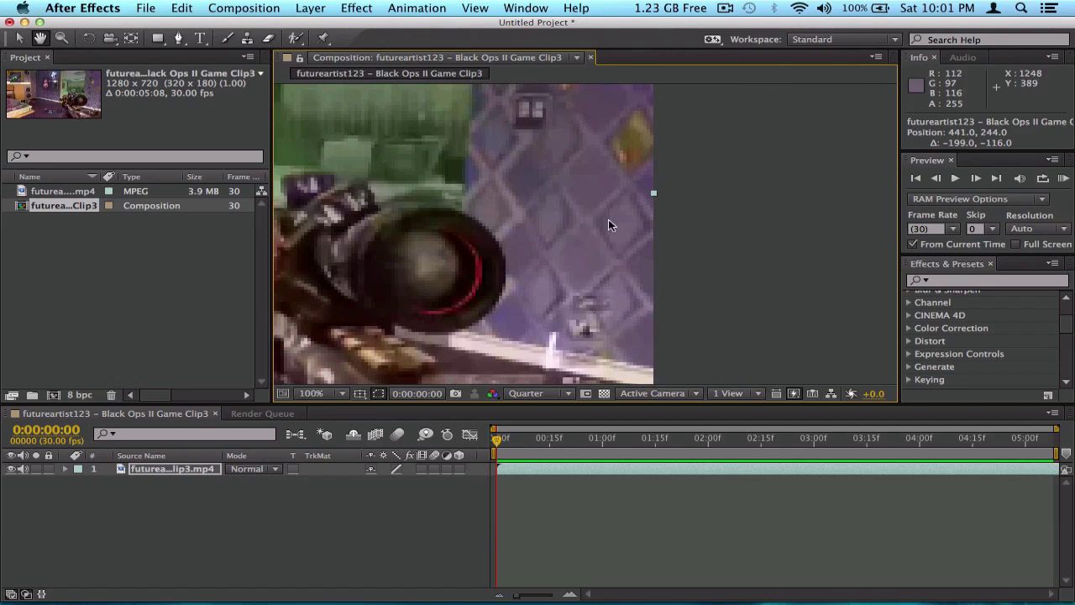
drag(608, 220, 645, 216)
click(336, 394)
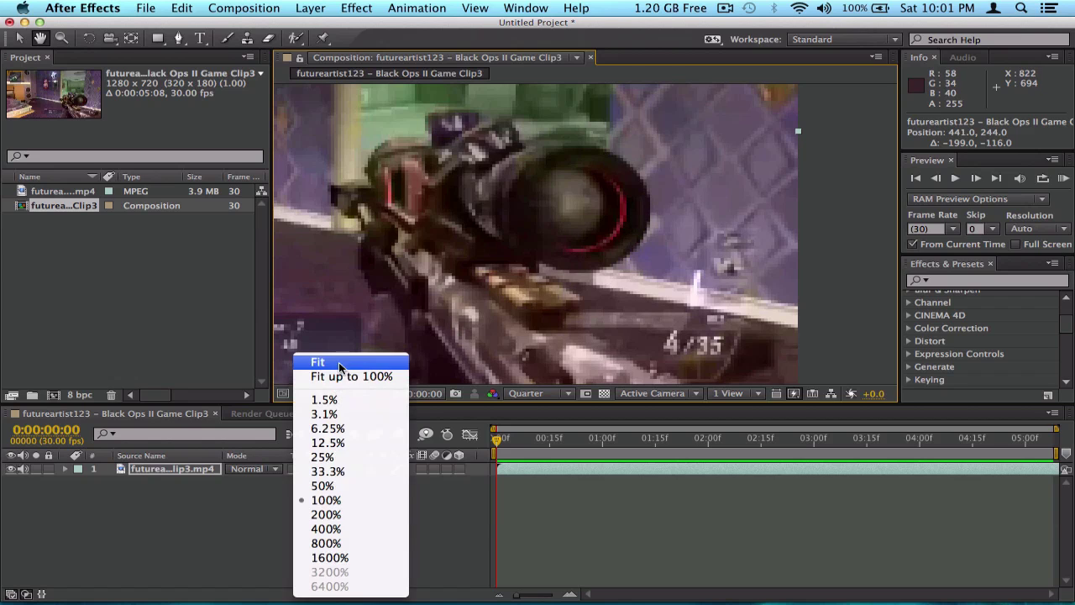
key(Escape)
key(shift+slash)
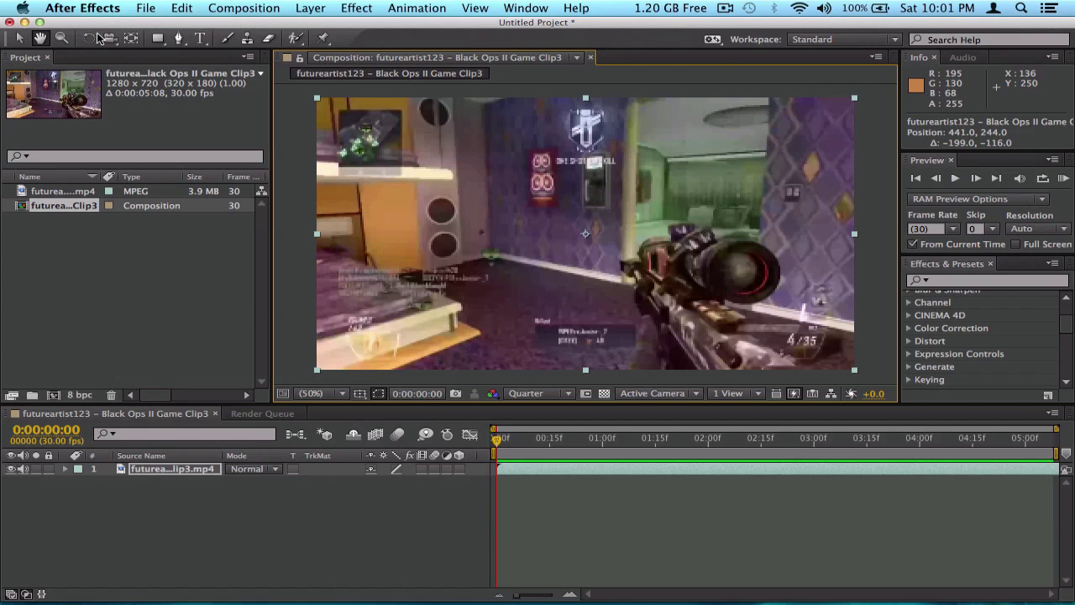
click(62, 38)
click(475, 195)
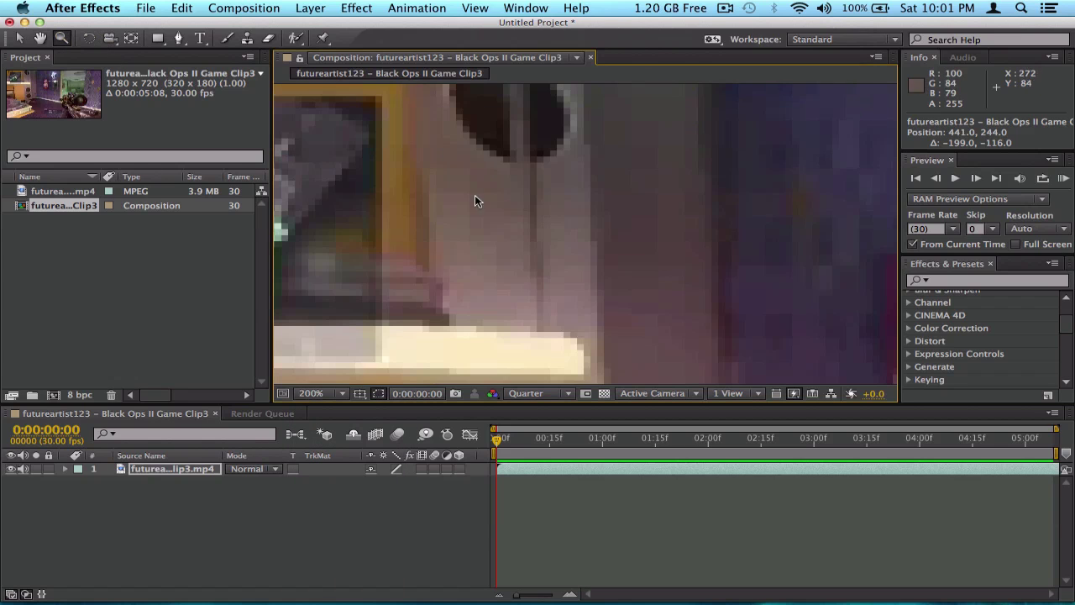
click(342, 392)
click(336, 377)
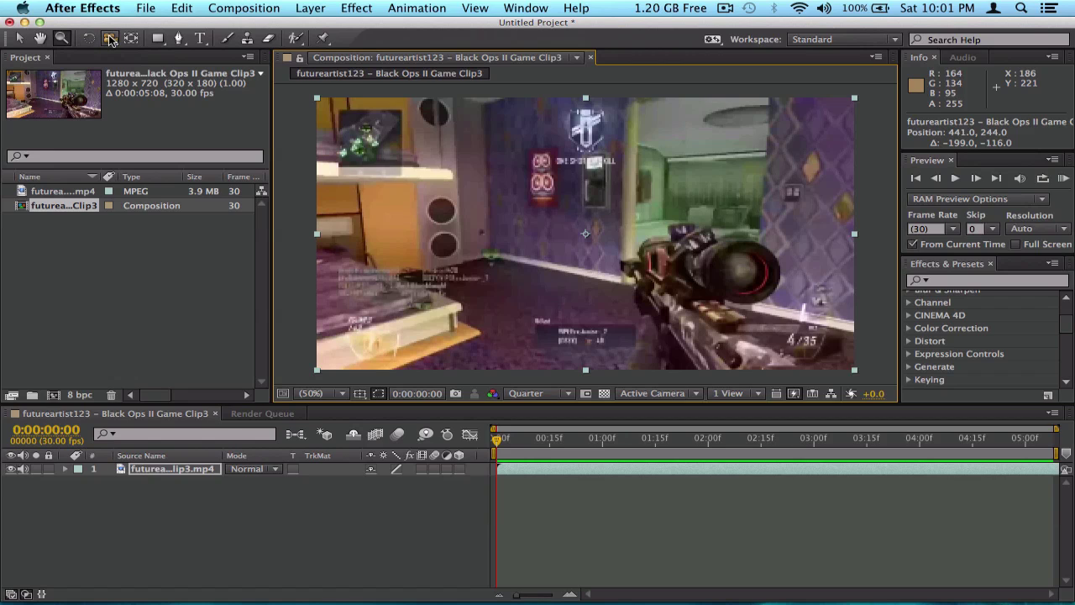
Step: Draw a rectangular mask over the frame, then delete it
click(157, 40)
mouse_move(450, 163)
mouse_down()
mouse_move(714, 279)
mouse_move(852, 350)
mouse_move(872, 376)
mouse_up()
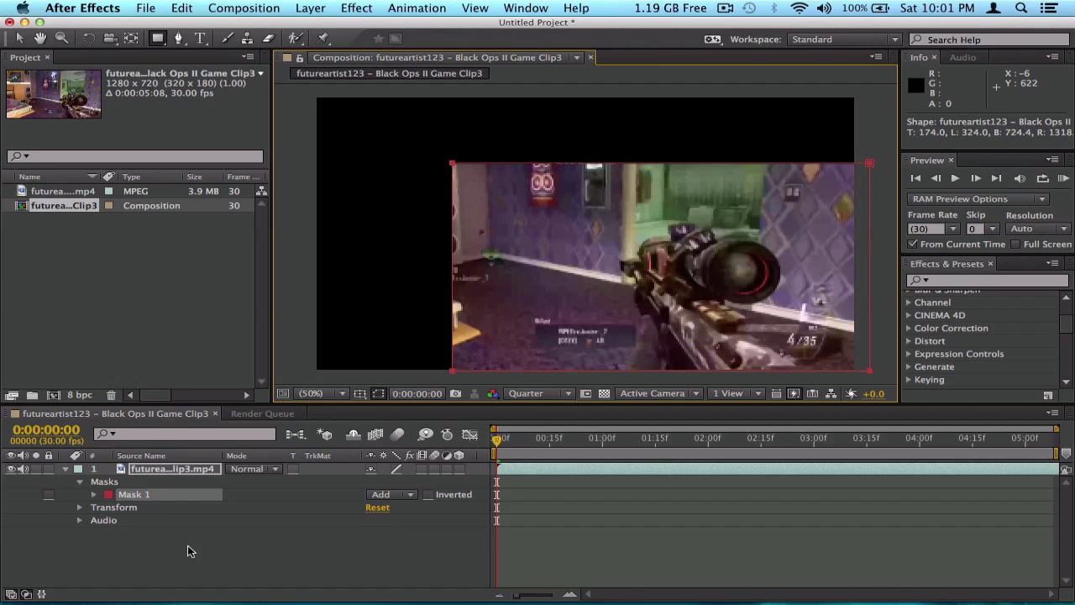
click(115, 493)
key(Delete)
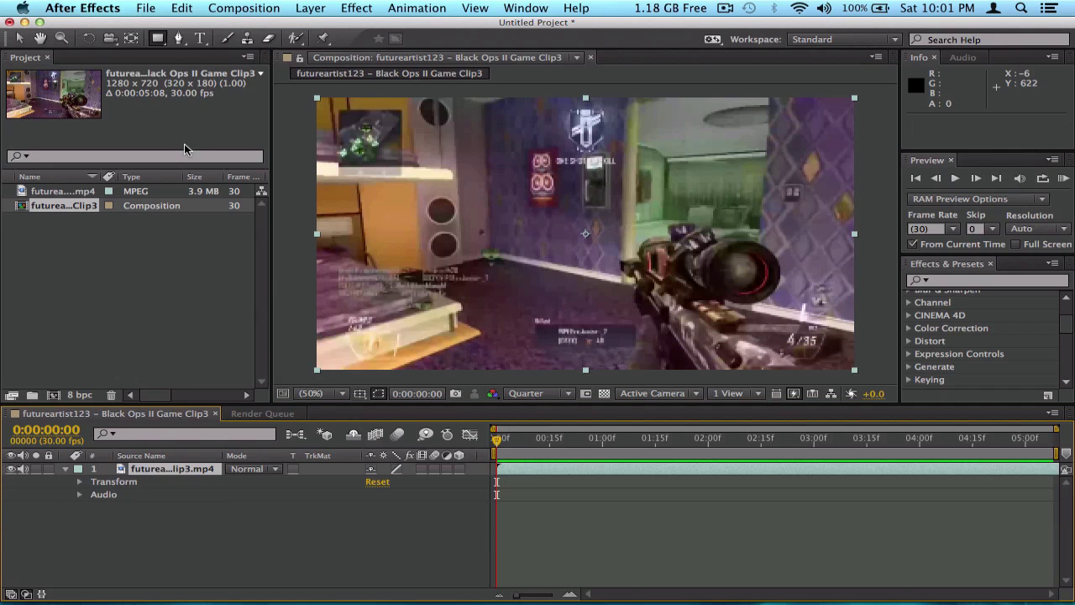
Step: With the Pen tool, start a mask below the rifle and trace around the scope's top edge
click(178, 40)
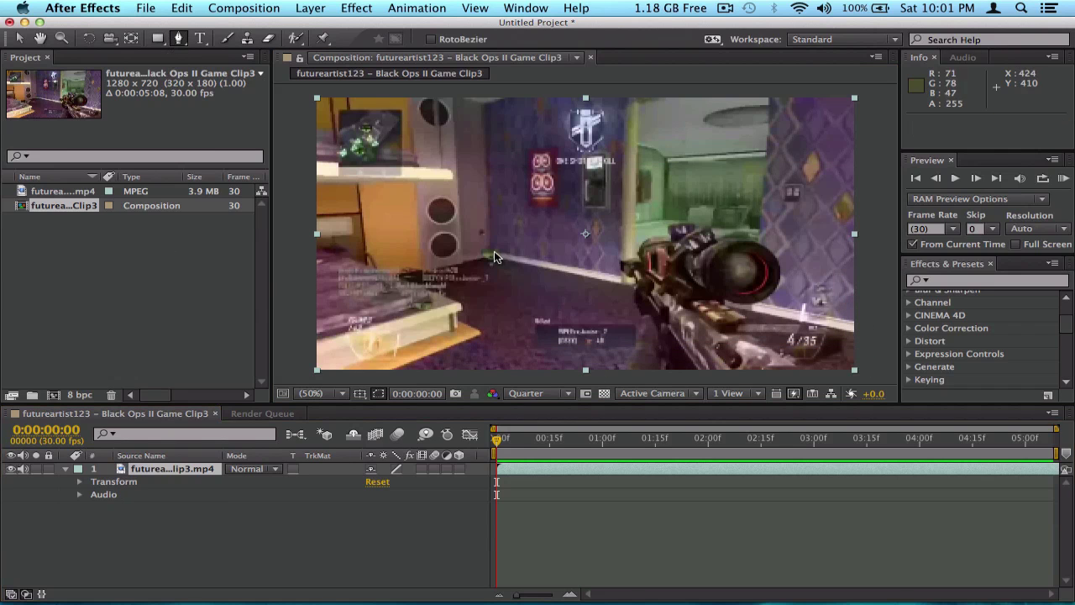
click(658, 336)
click(661, 355)
click(660, 325)
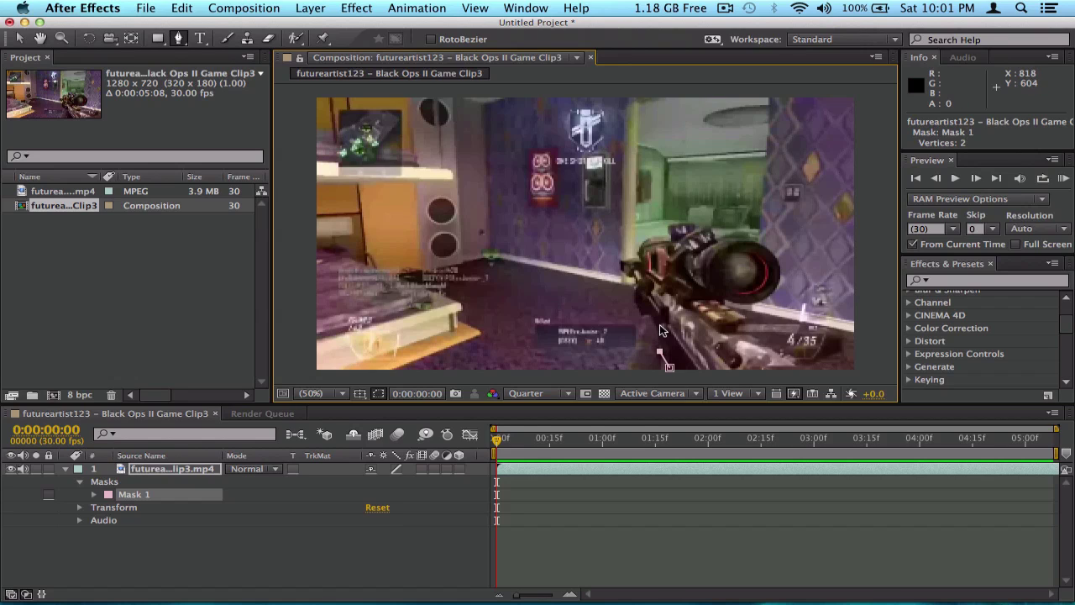
click(626, 272)
click(618, 262)
click(643, 246)
click(650, 252)
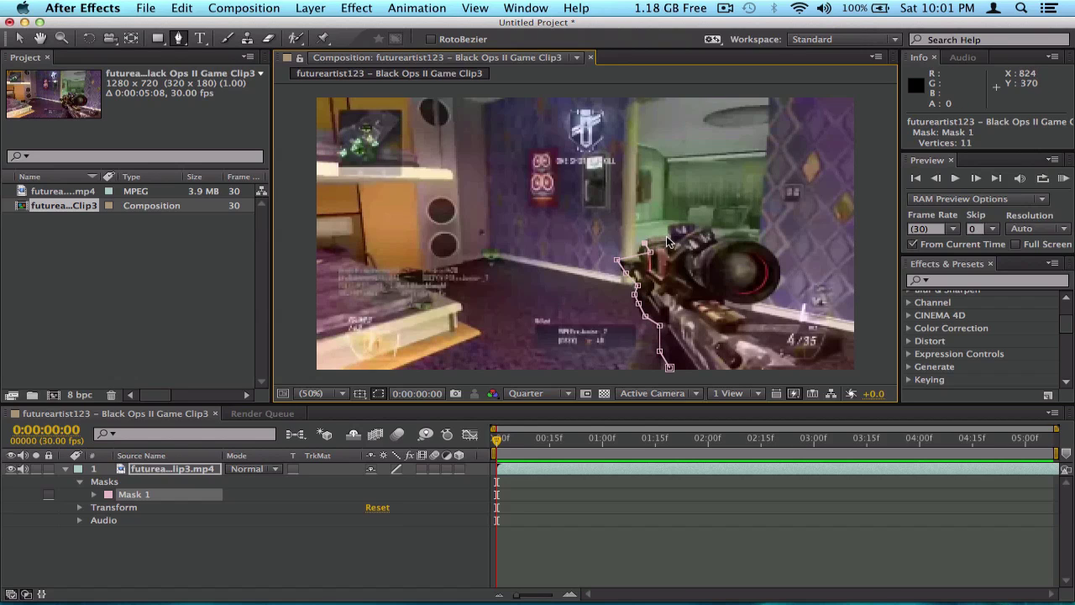
click(668, 241)
Step: Extend the mask across the upper-right area, close it, and set its mode to Subtract
click(752, 252)
click(770, 201)
click(544, 182)
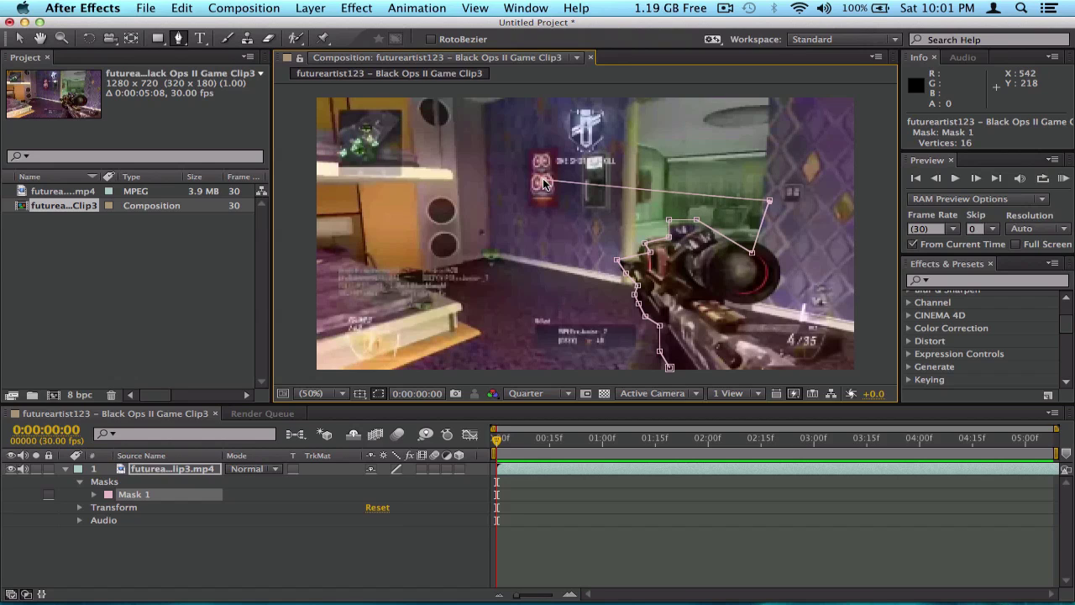
click(571, 108)
click(694, 122)
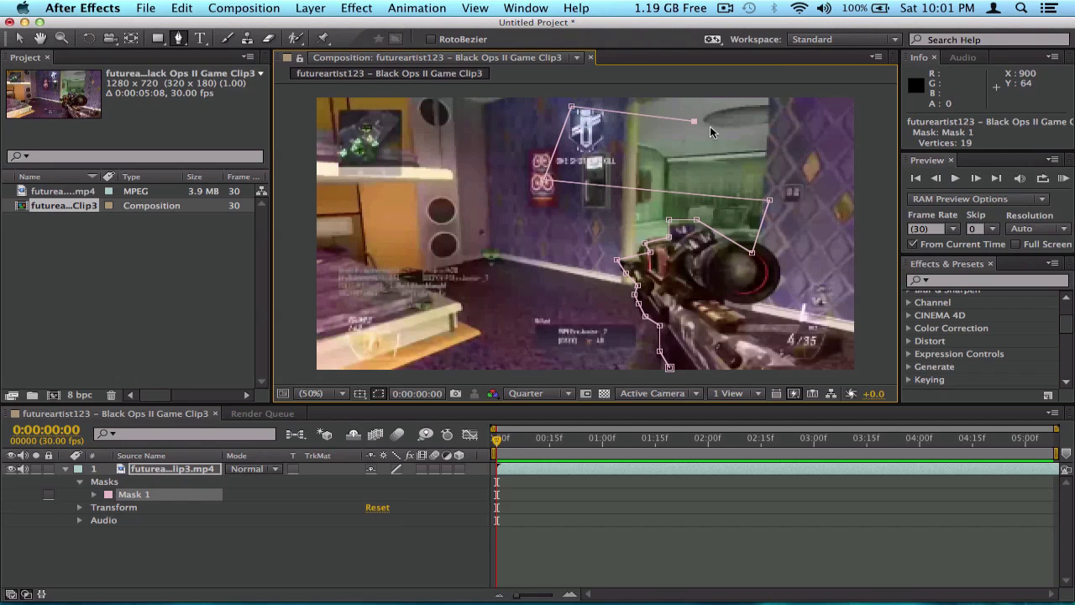
click(799, 158)
click(842, 280)
click(849, 332)
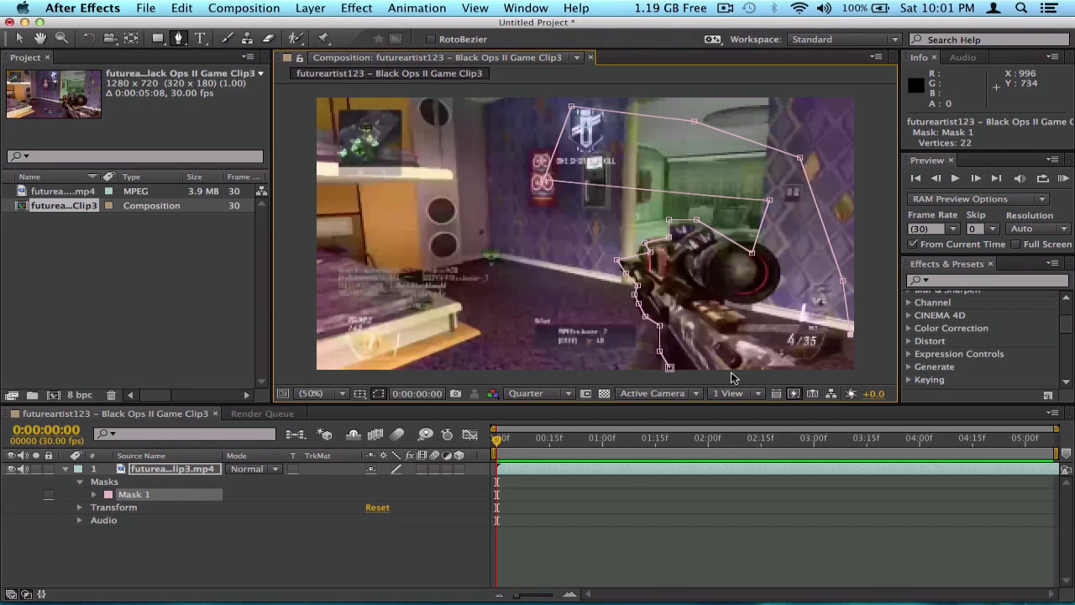
click(671, 368)
click(383, 498)
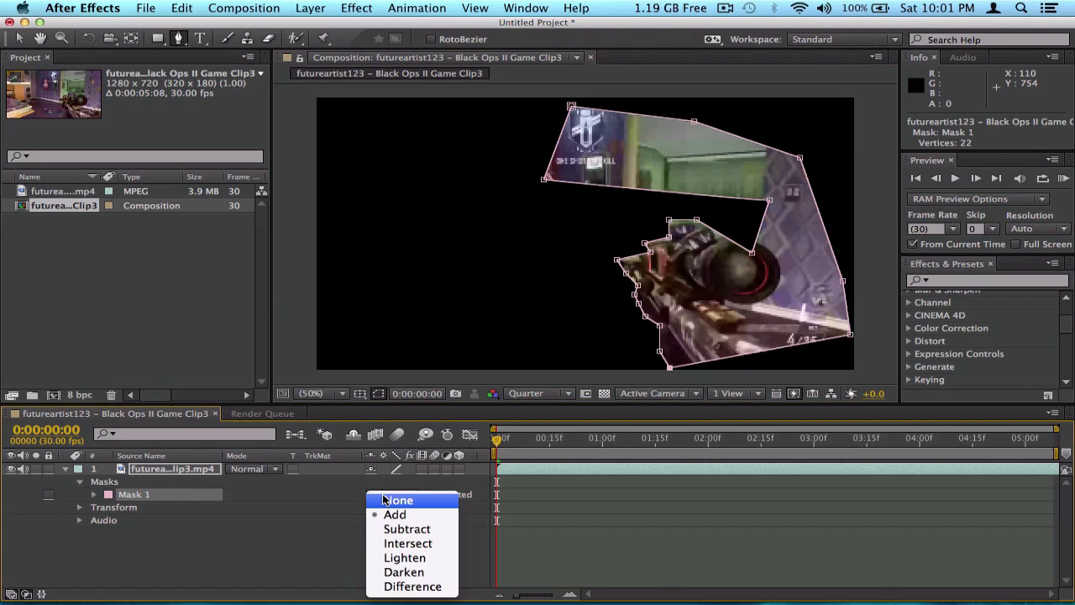
click(399, 529)
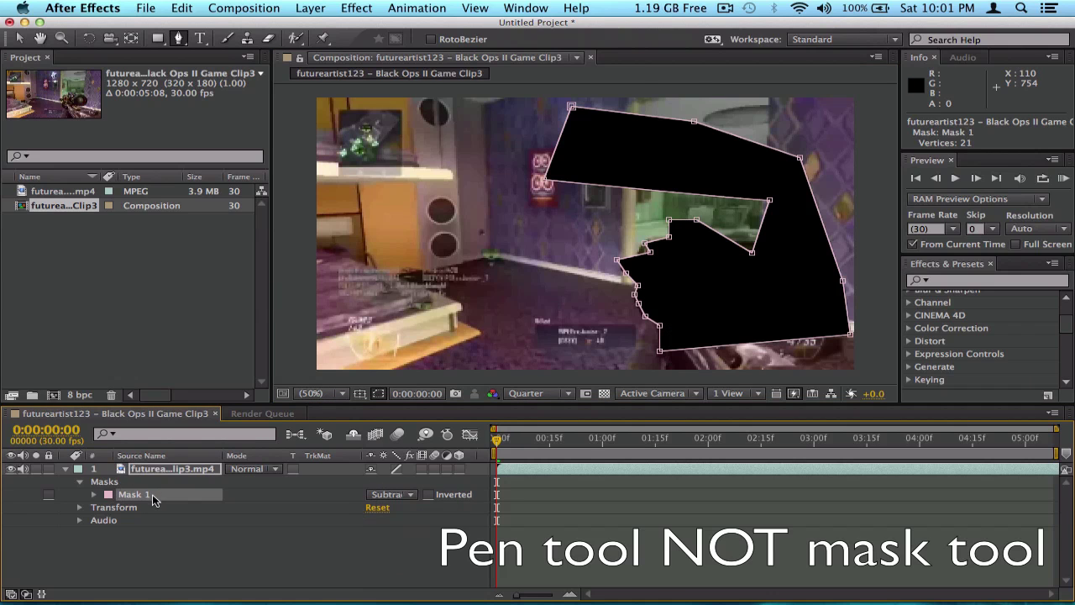
Step: Delete the mask, then add a 'jhfjfkasf' text layer and delete it
key(Delete)
click(200, 38)
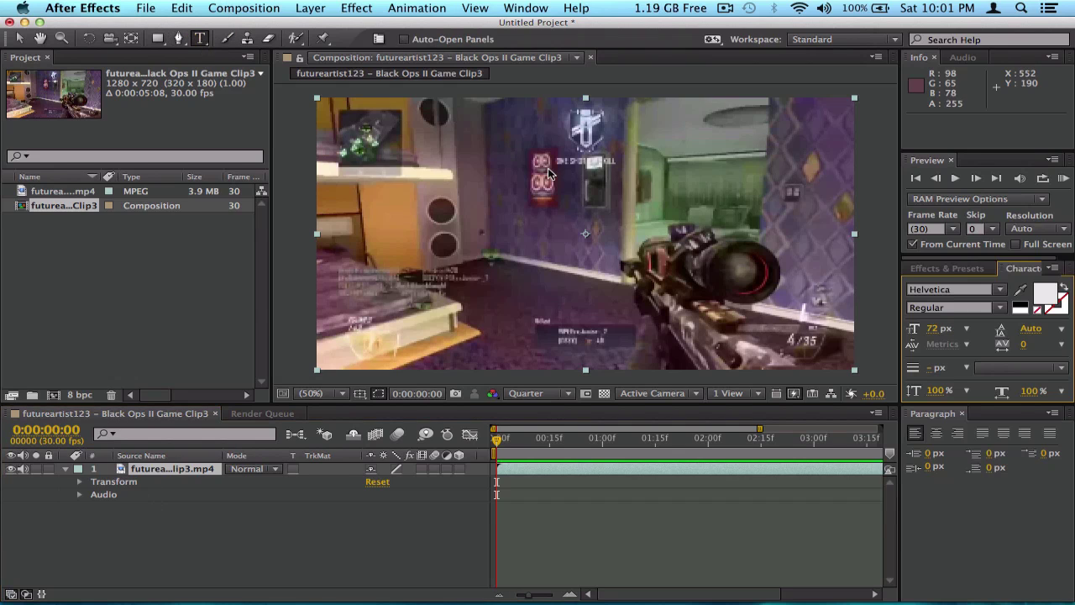
click(556, 168)
text(jhfjfkasf)
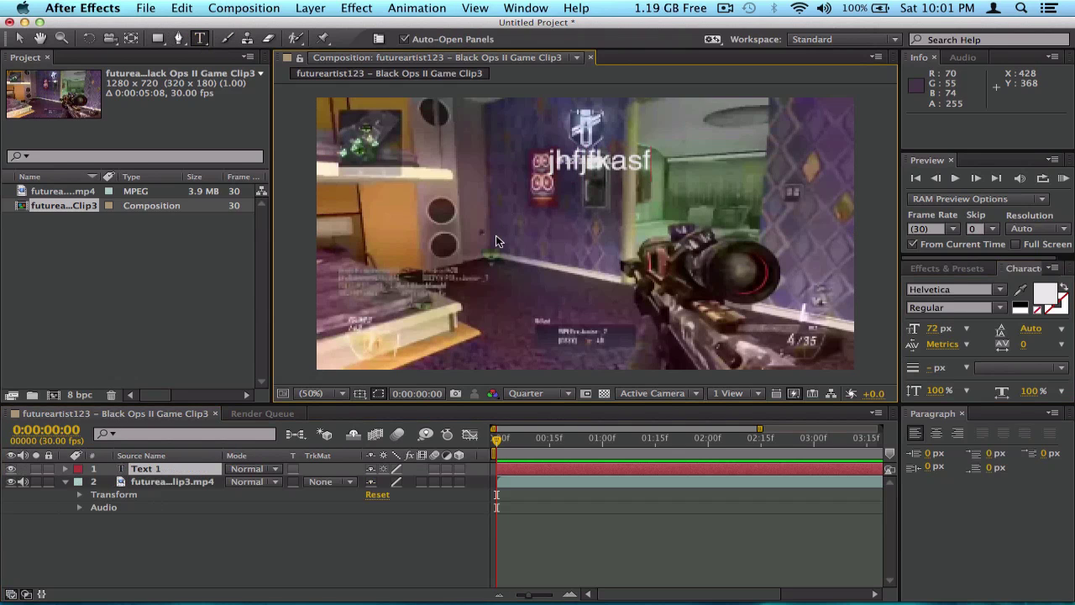
click(208, 354)
key(Delete)
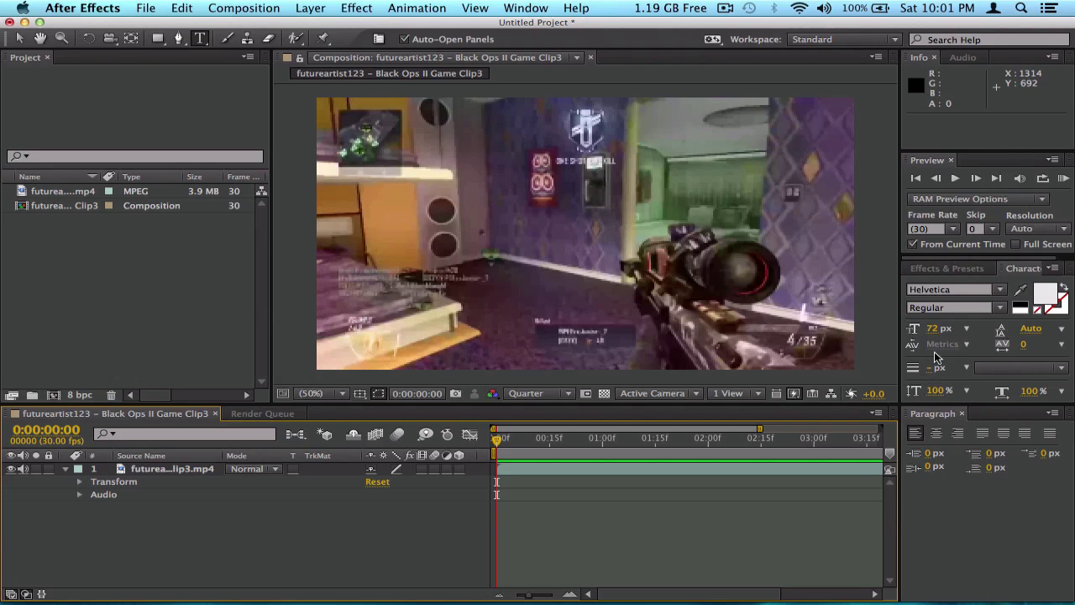
Step: Dock the Paragraph panel into the Effects & Presets group and close it
click(975, 269)
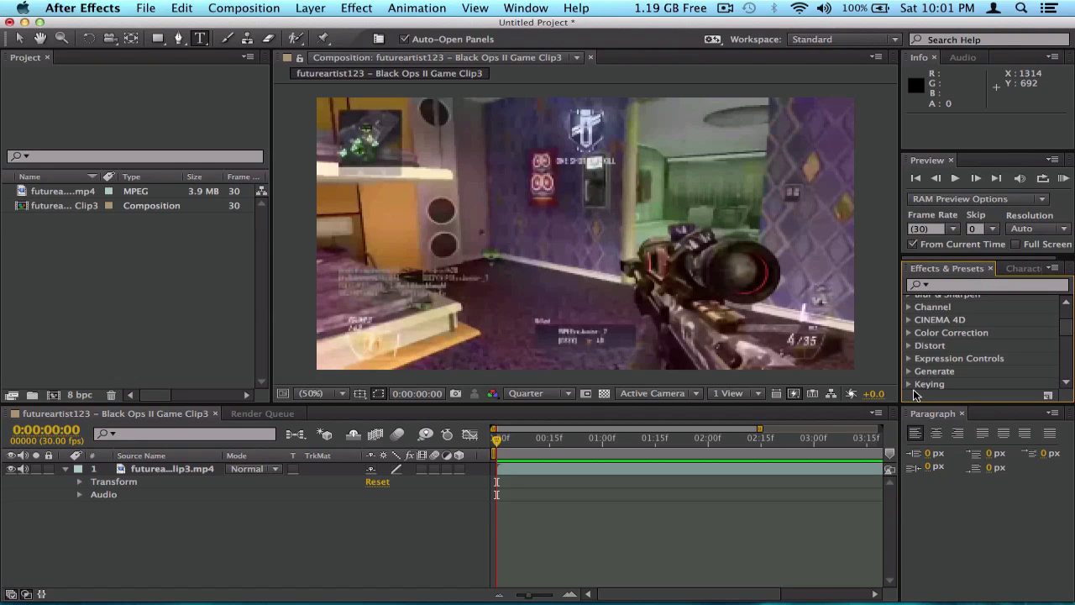
drag(962, 411, 1057, 286)
click(962, 266)
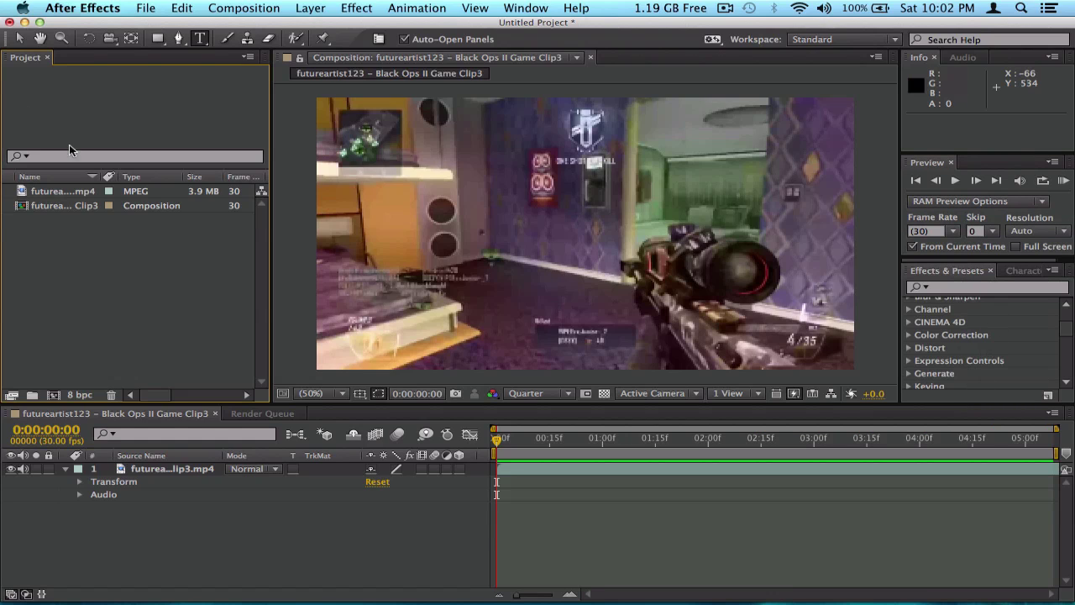
Step: Add a 'kjljl' text layer near the top-left of the frame, then delete it
click(377, 155)
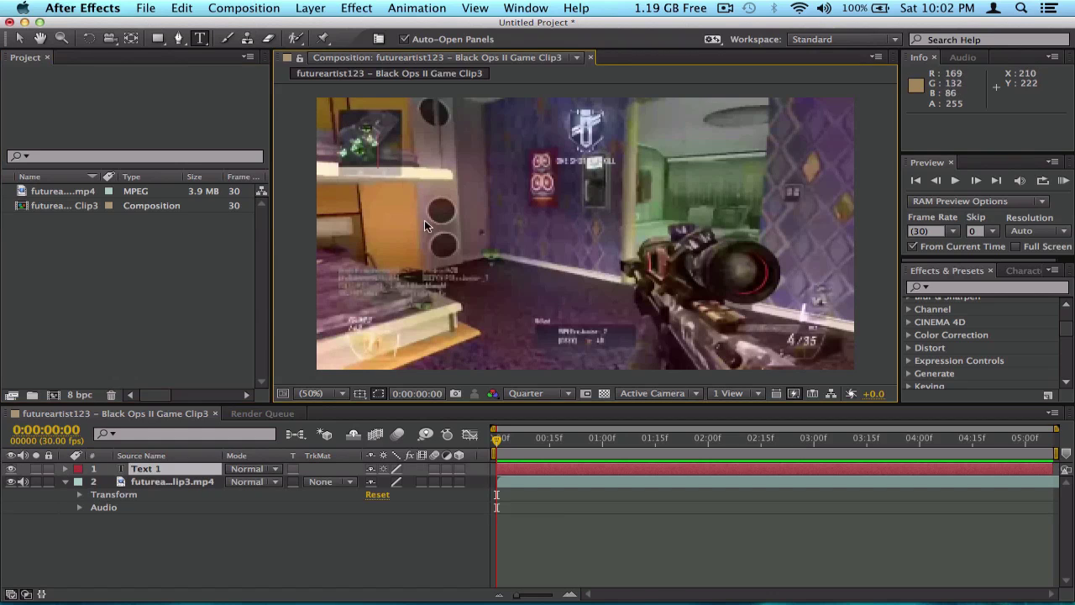
text(kjljl)
click(339, 544)
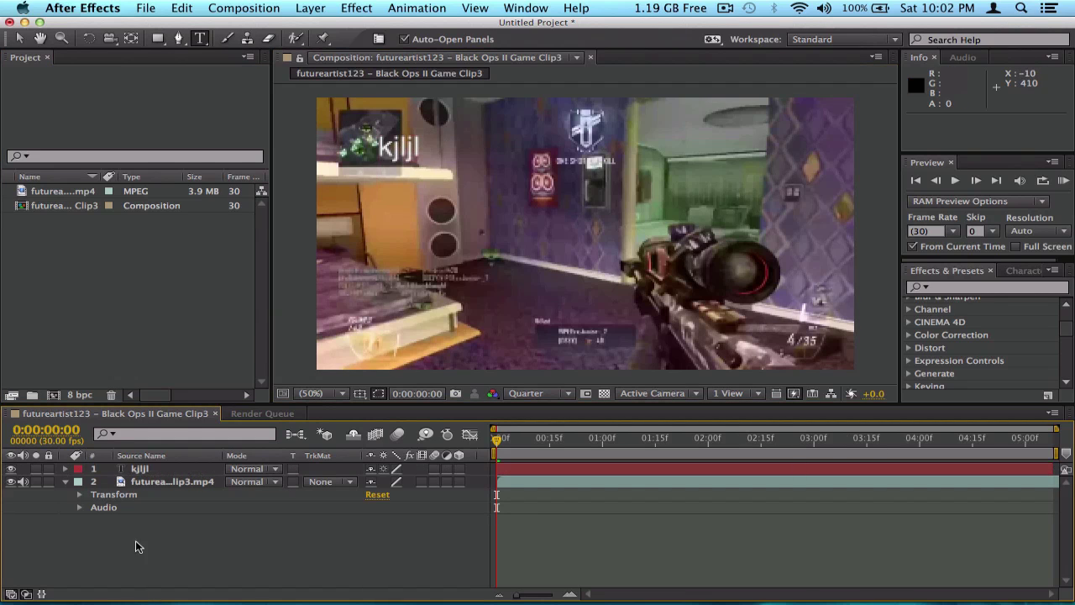
click(158, 470)
key(Delete)
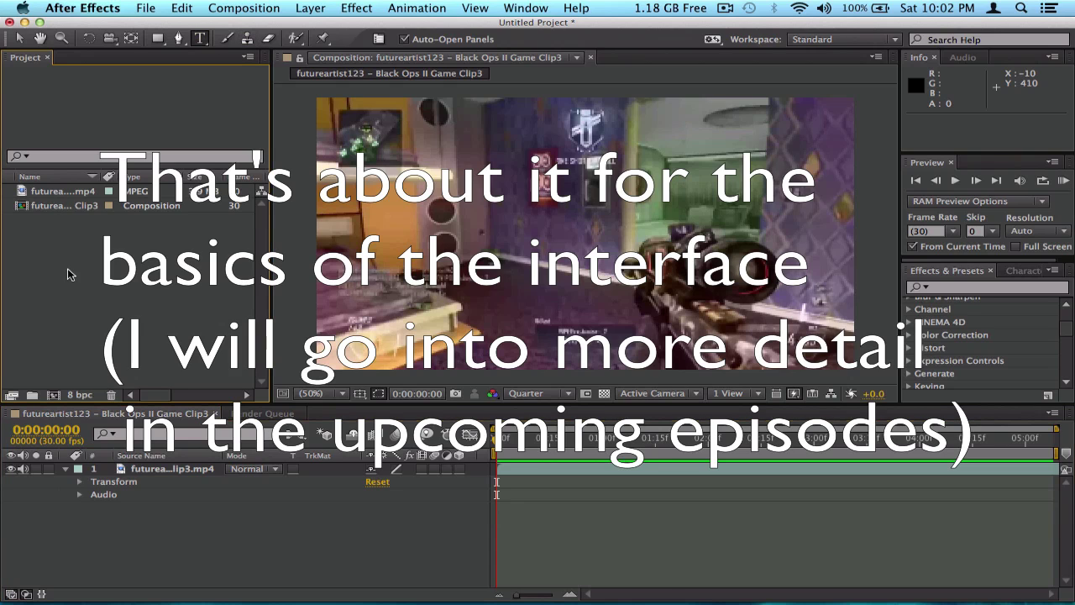
Step: Select the gameplay composition in the Project panel to display its details
click(66, 206)
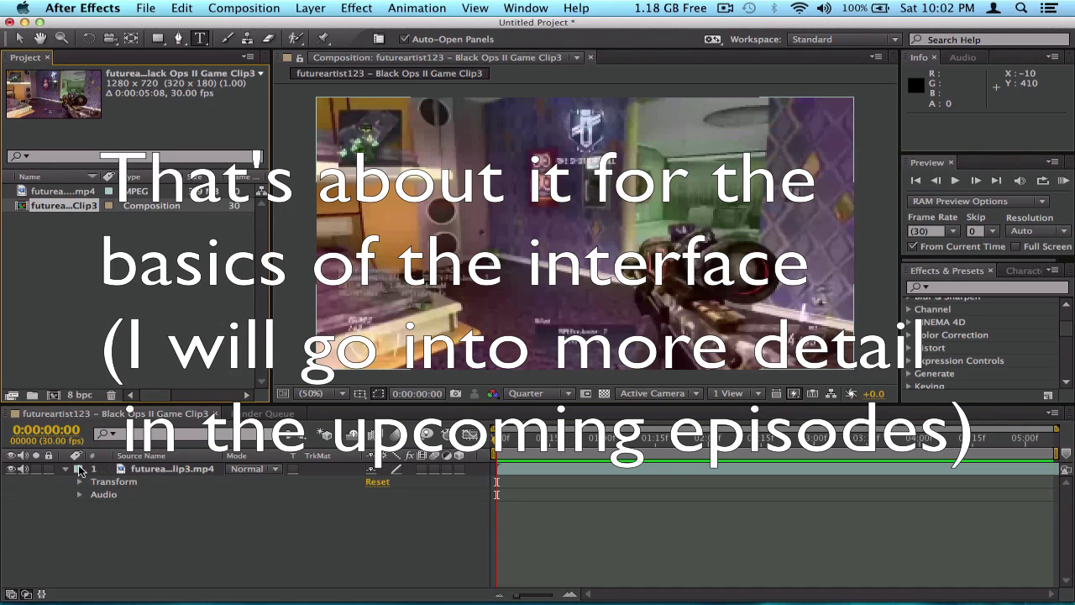